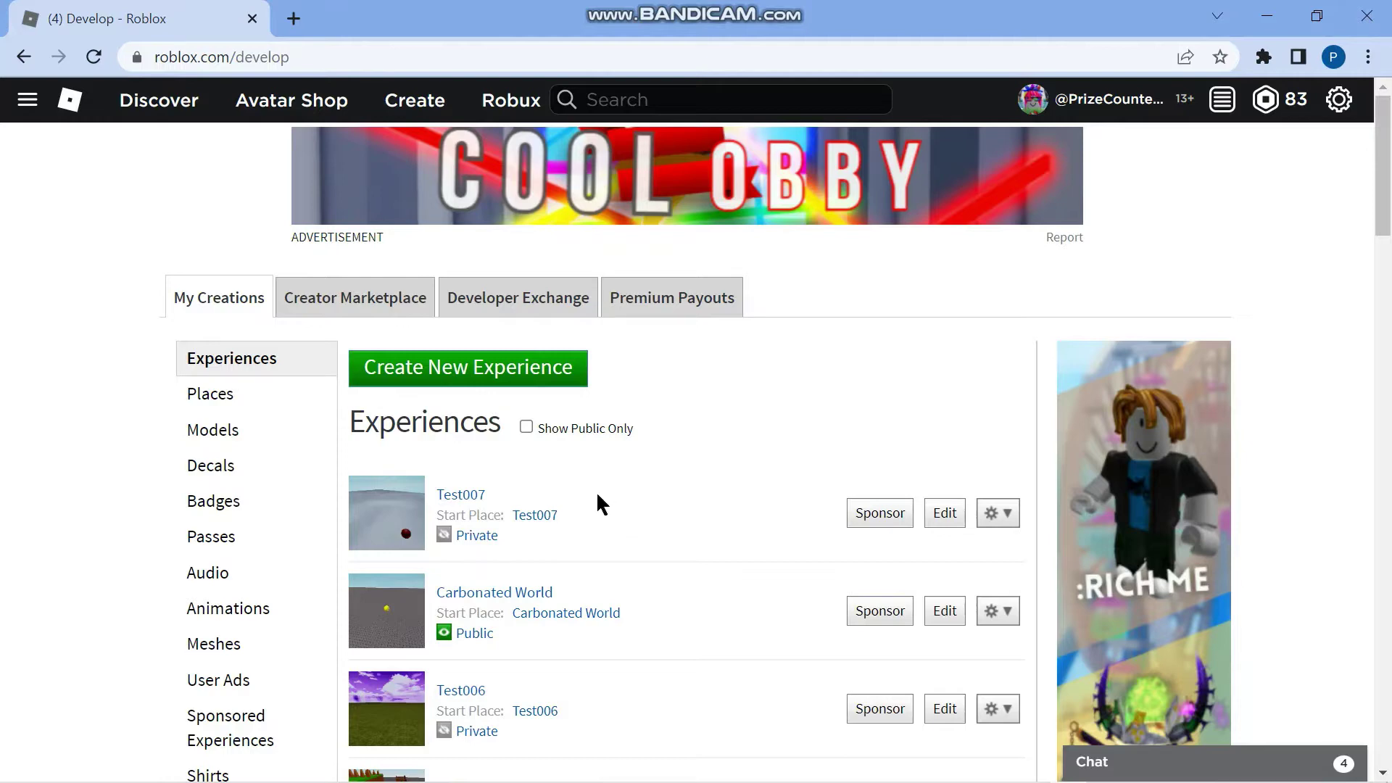
# Create a new Classic Baseplate place and view it from the top.
pyautogui.click(466, 380)
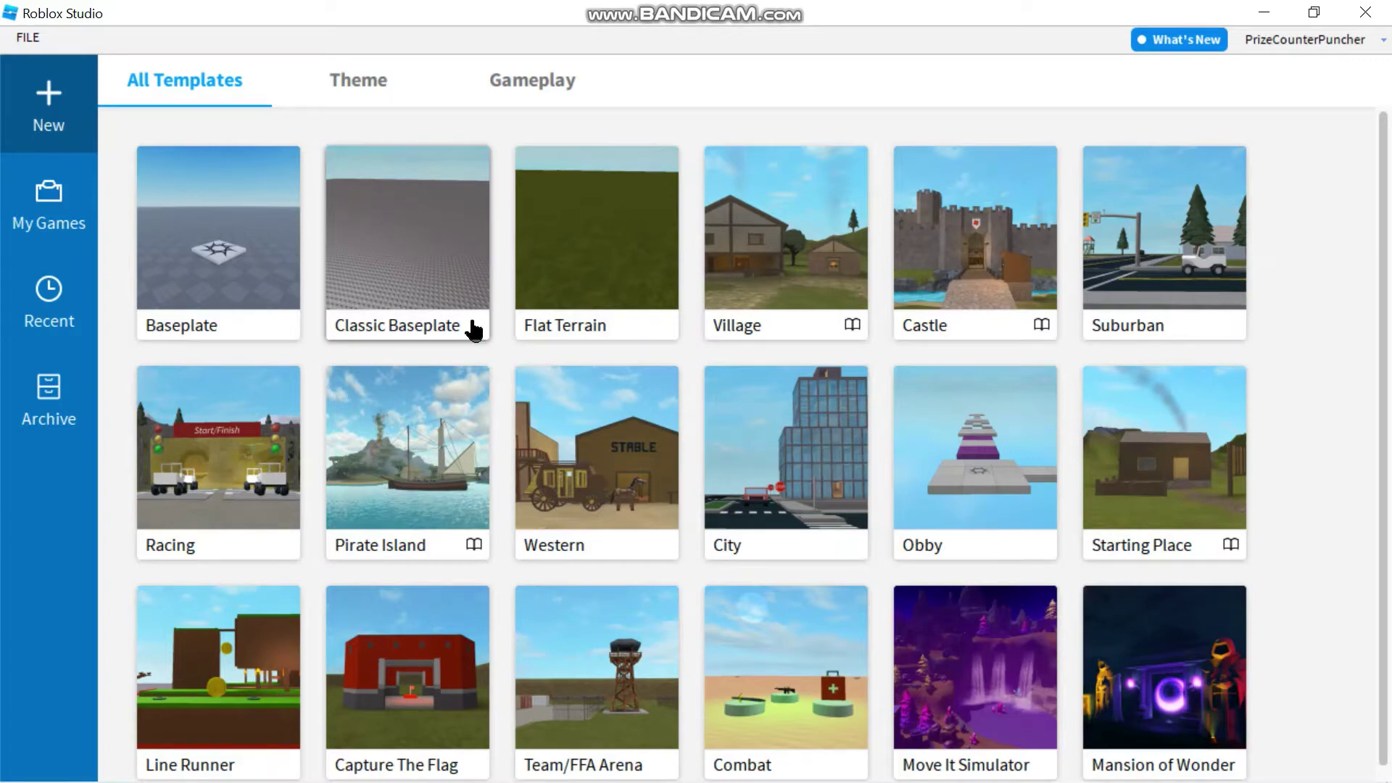
pyautogui.click(472, 330)
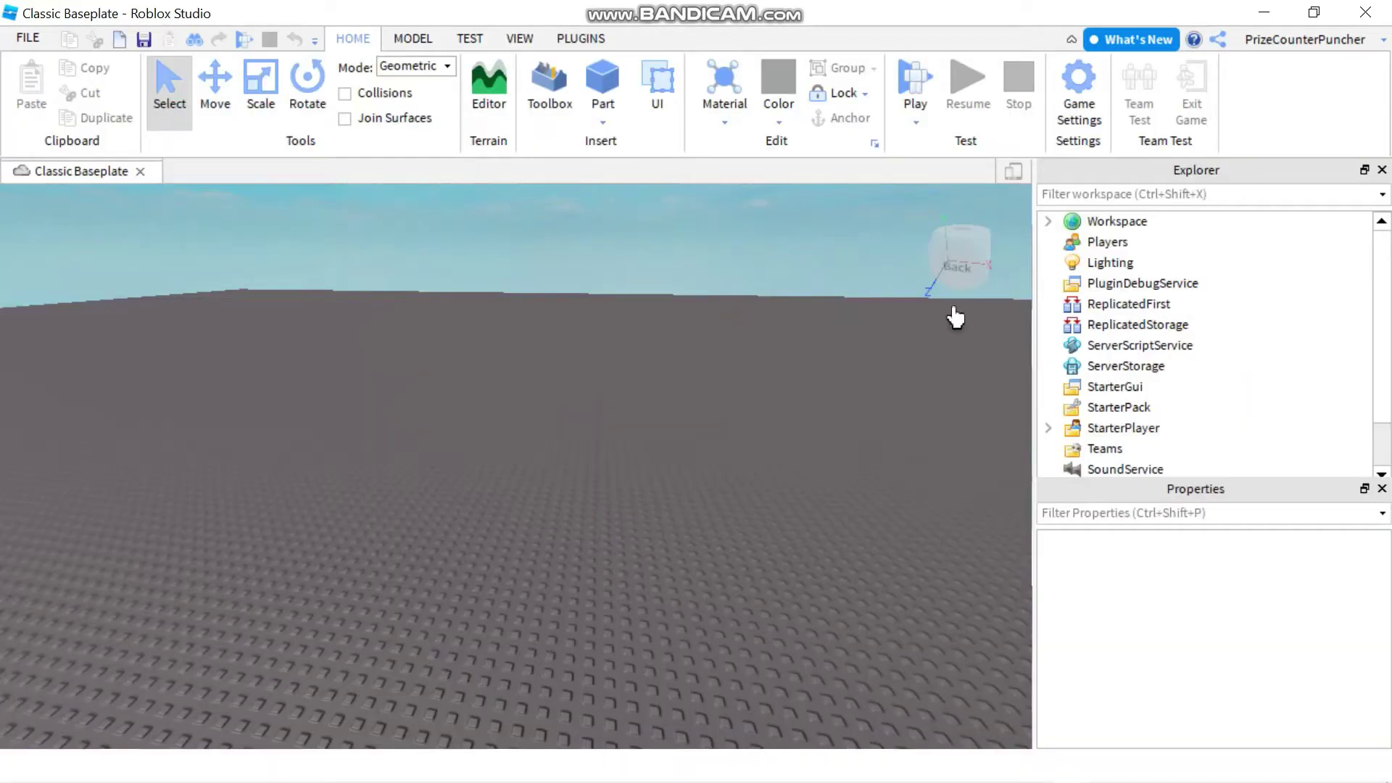
pyautogui.click(965, 235)
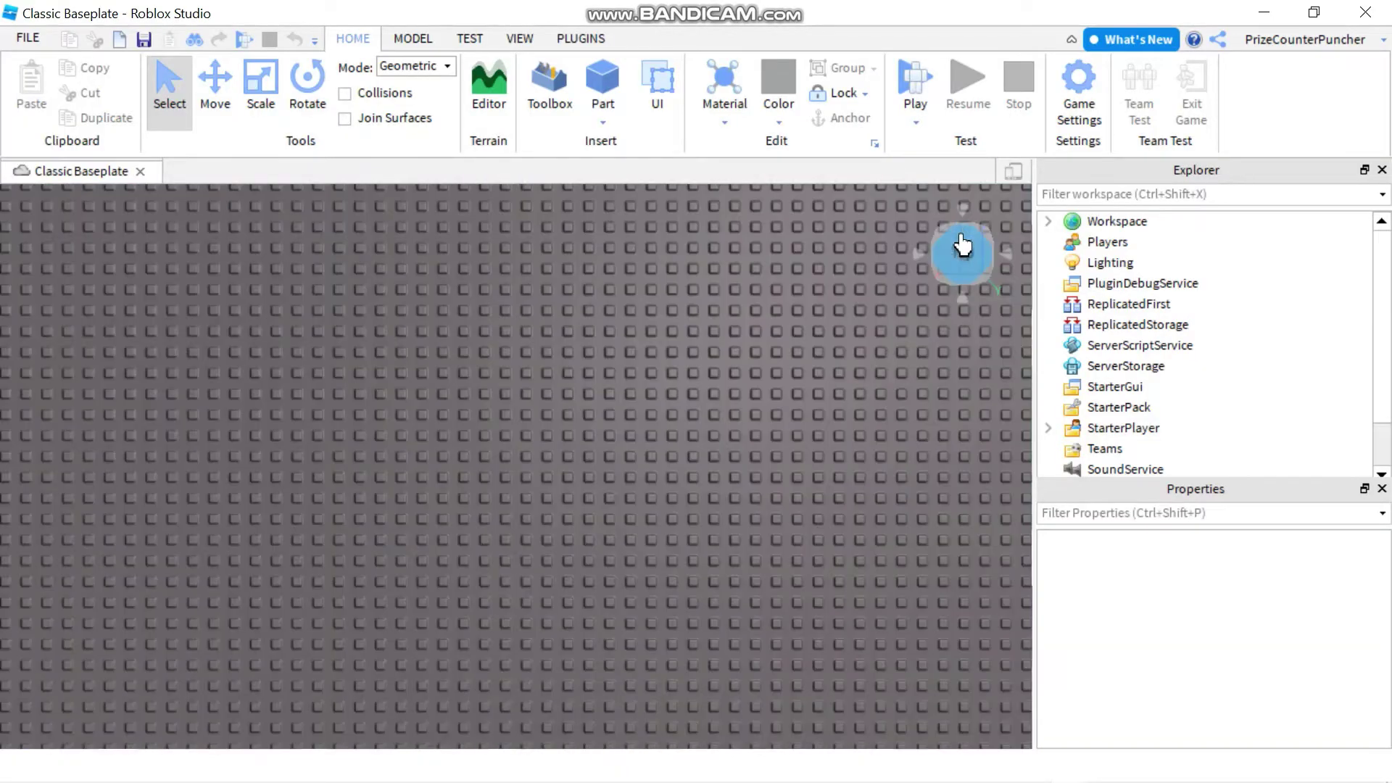
pyautogui.scroll(-10, 620, 423)
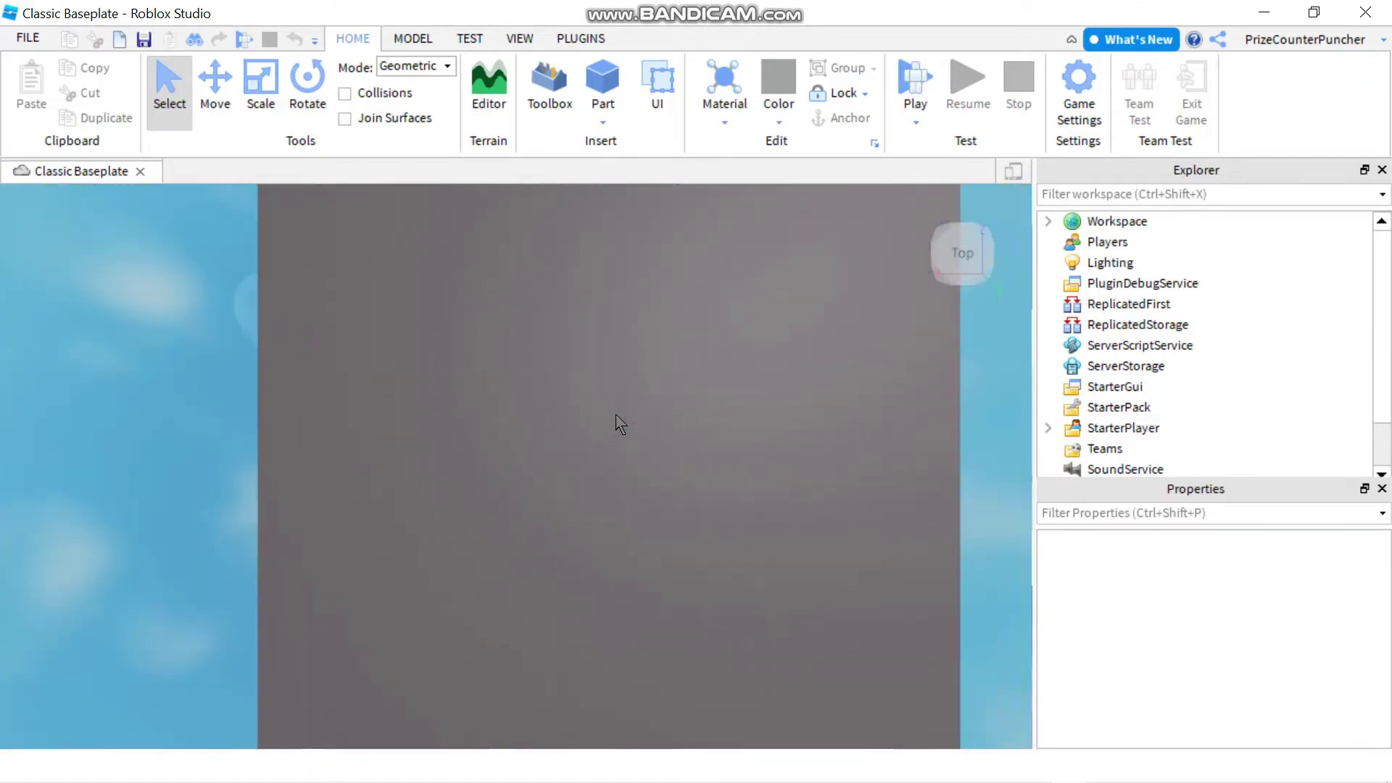
pyautogui.scroll(-2, 620, 423)
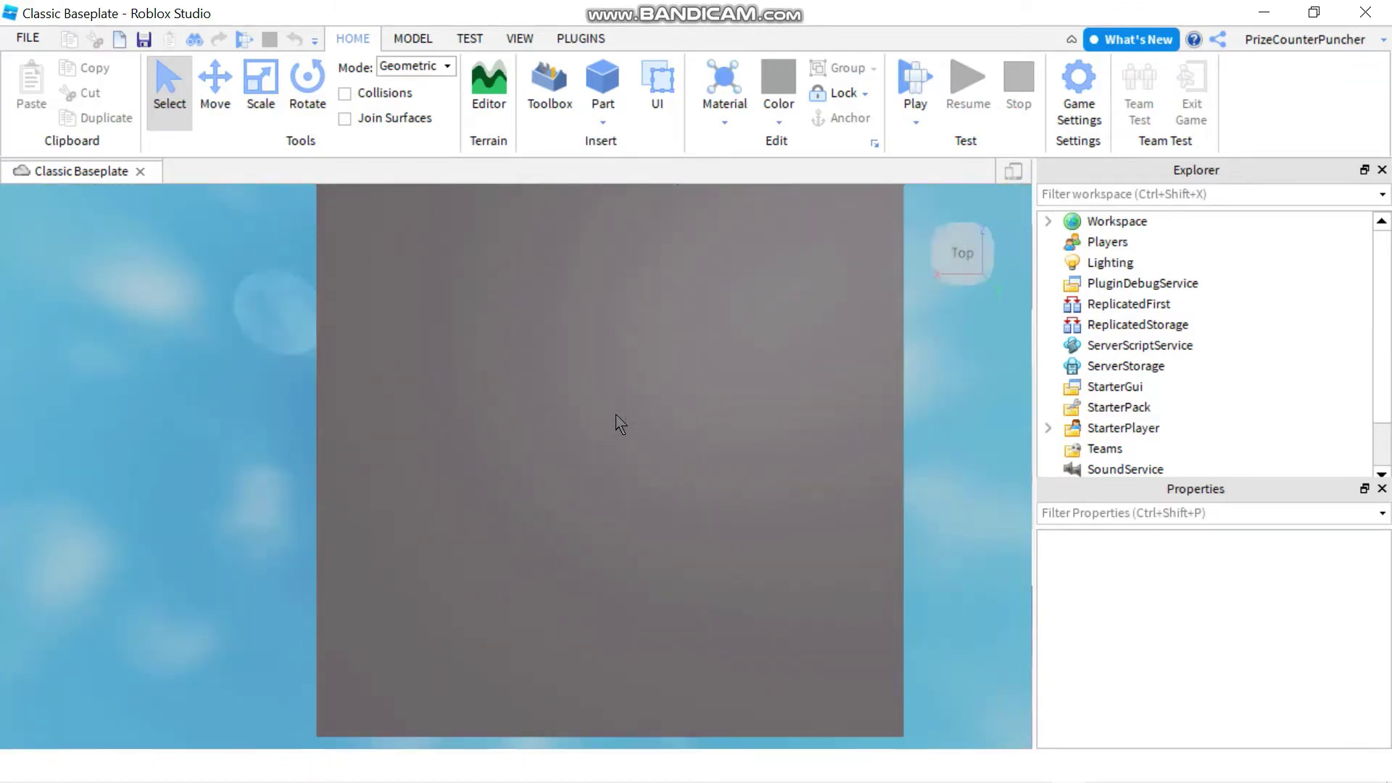
pyautogui.scroll(-8, 620, 422)
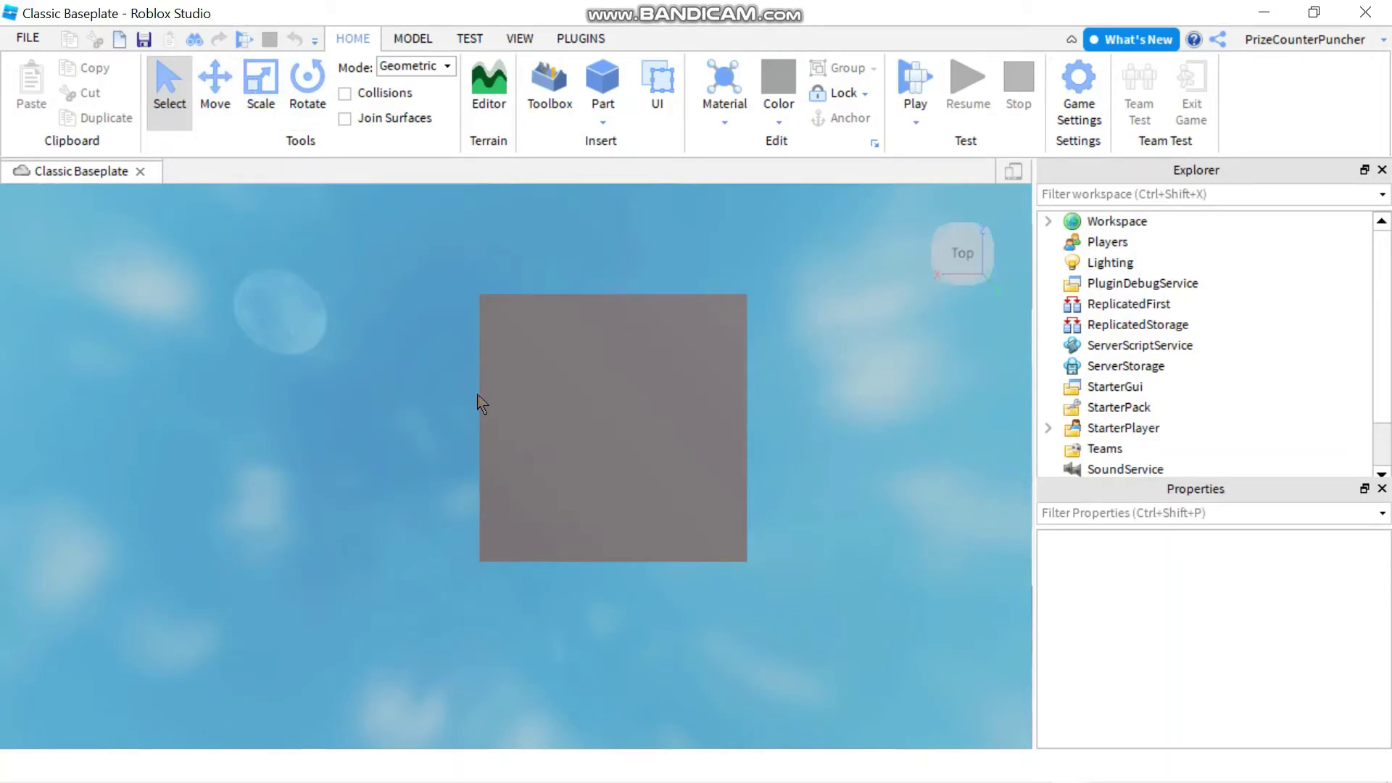
pyautogui.scroll(-1, 533, 433)
pyautogui.scroll(-1, 609, 449)
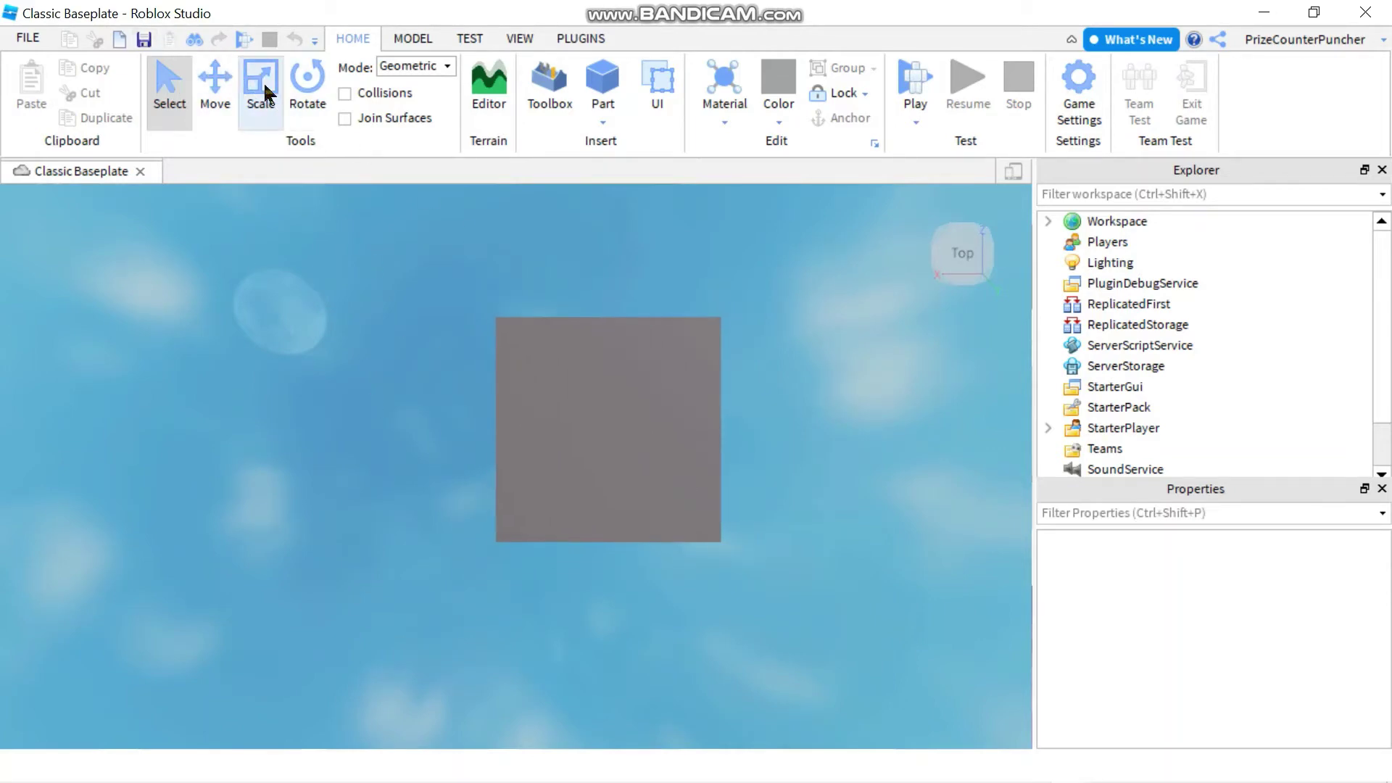
# Scale the Baseplate much wider and longer with the Scale handles.
pyautogui.click(264, 90)
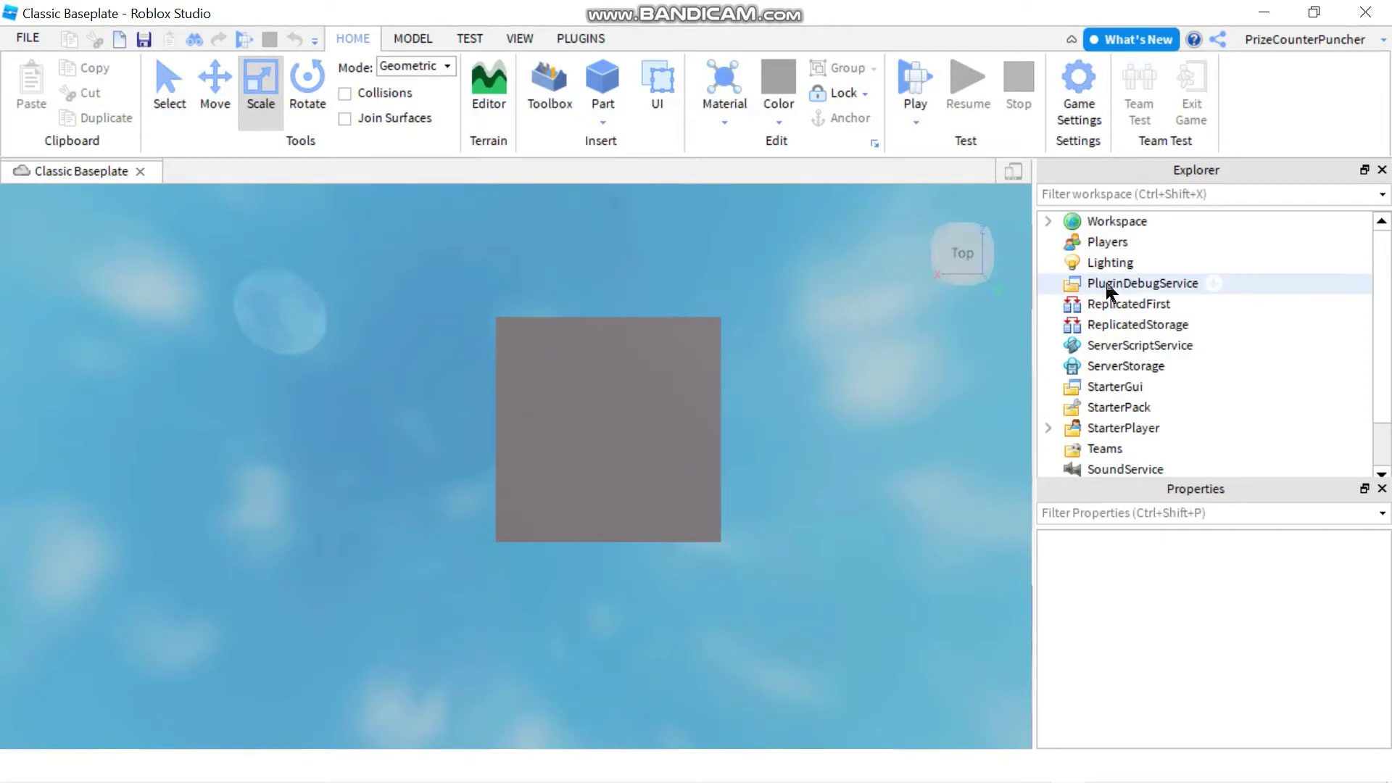
pyautogui.click(1048, 222)
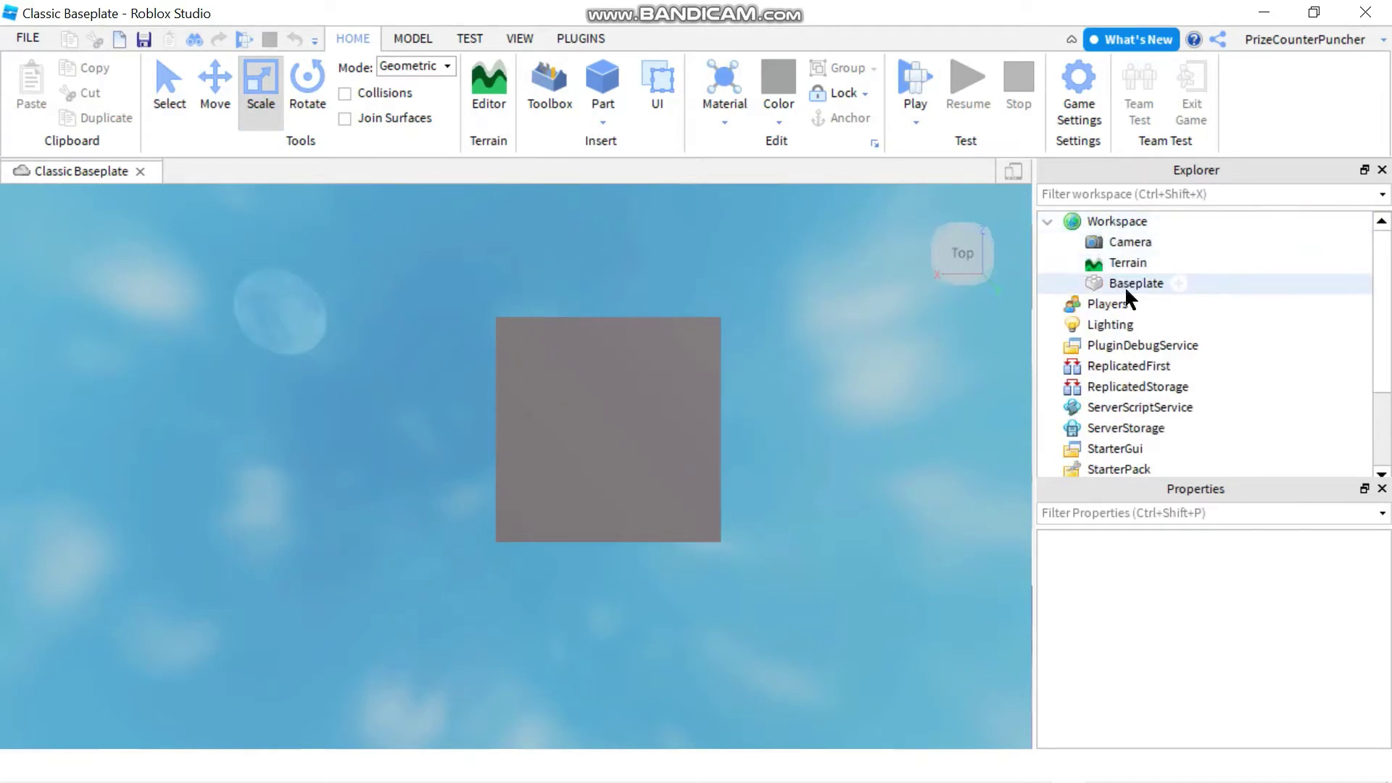
pyautogui.click(1127, 285)
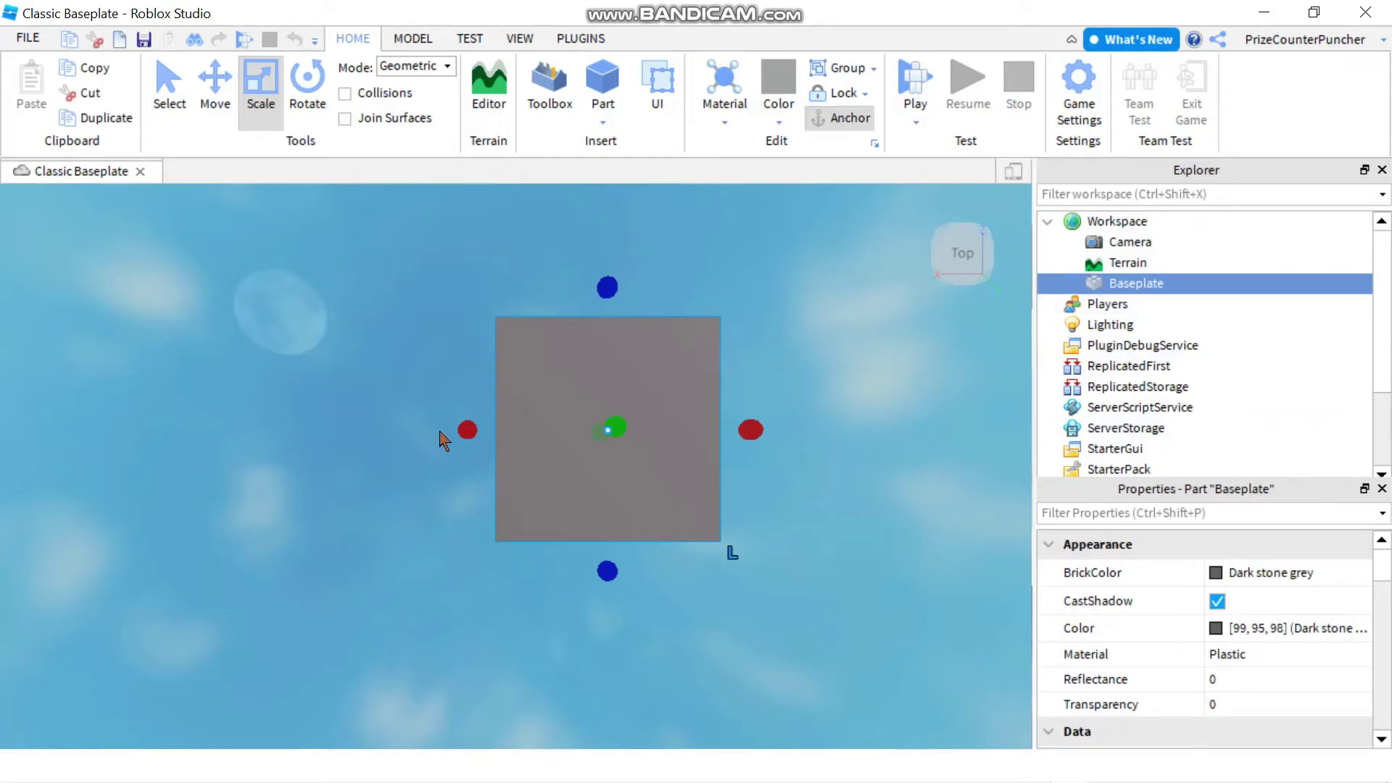
pyautogui.moveTo(466, 430); pyautogui.dragTo(340, 432)
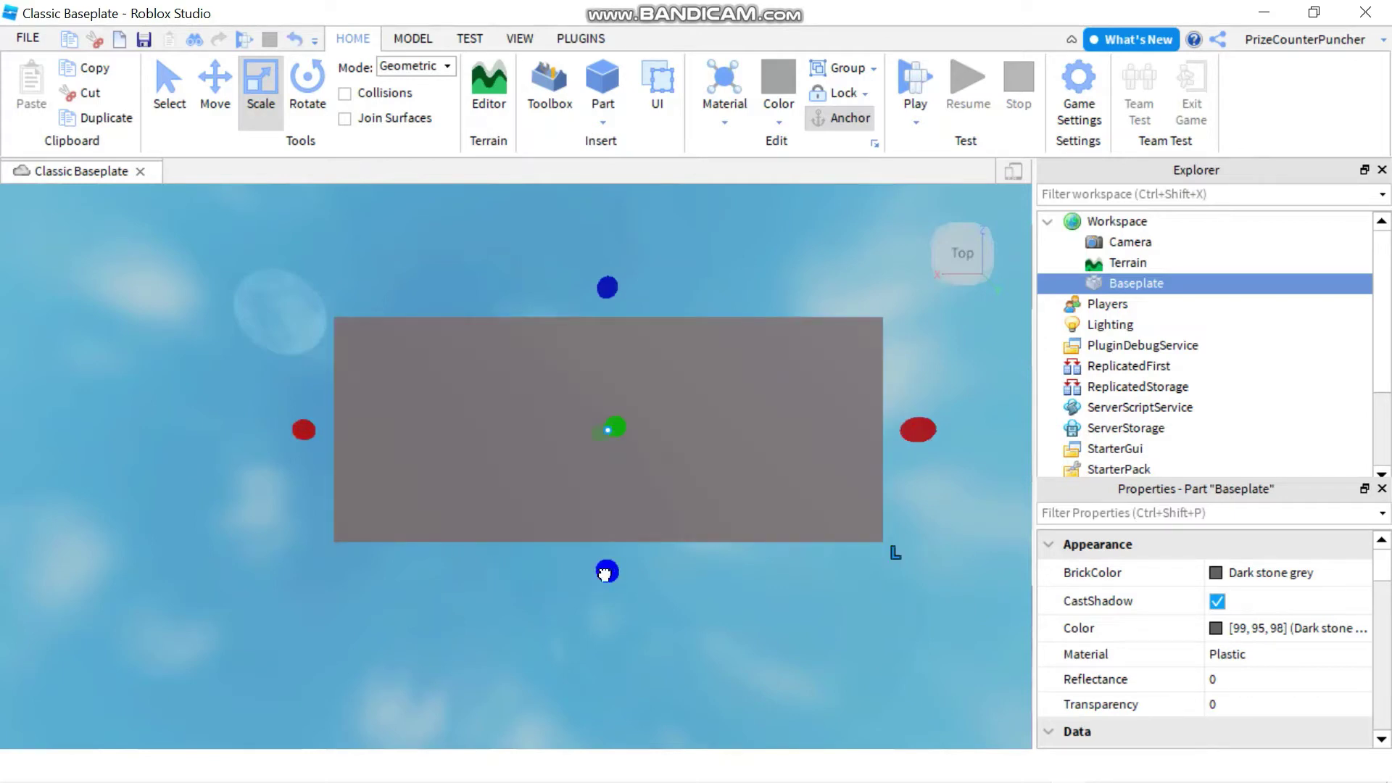
pyautogui.moveTo(604, 574); pyautogui.dragTo(603, 738)
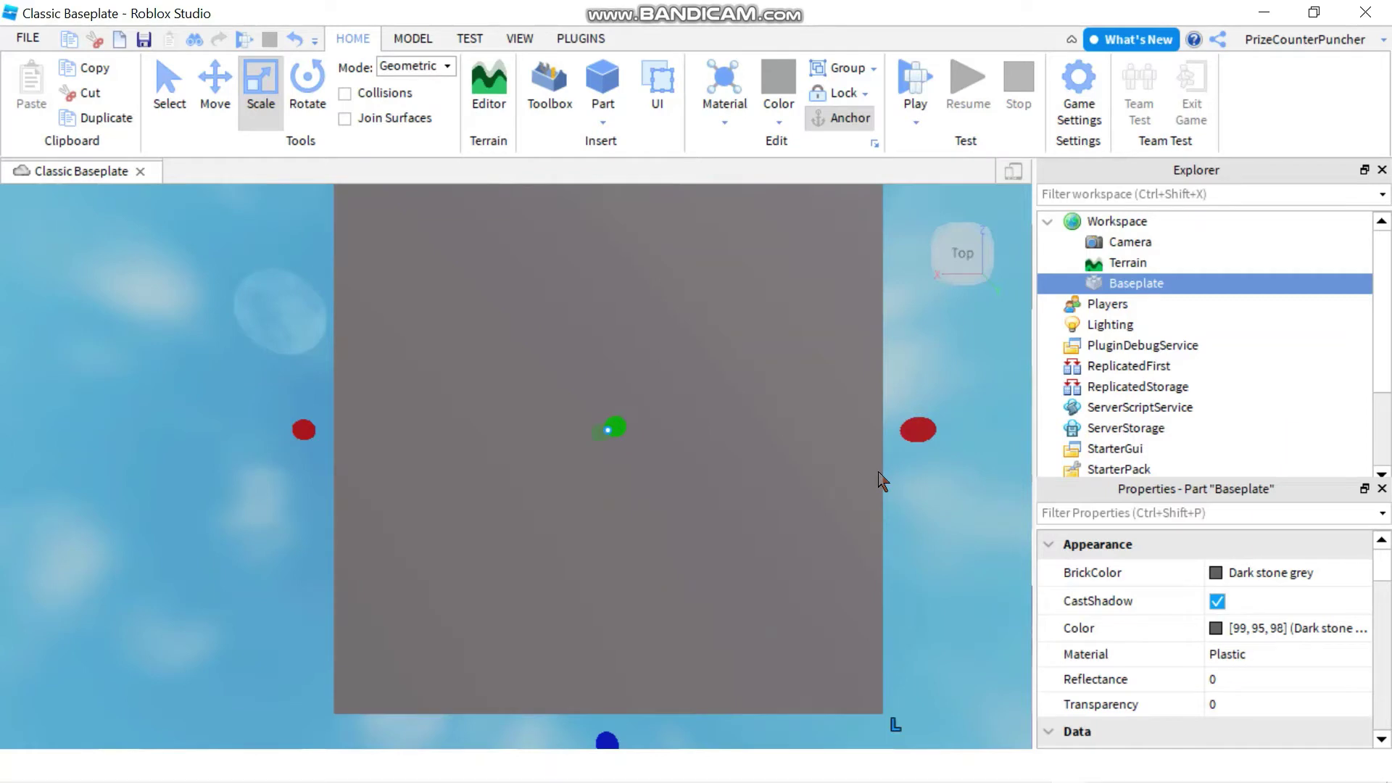
pyautogui.click(553, 88)
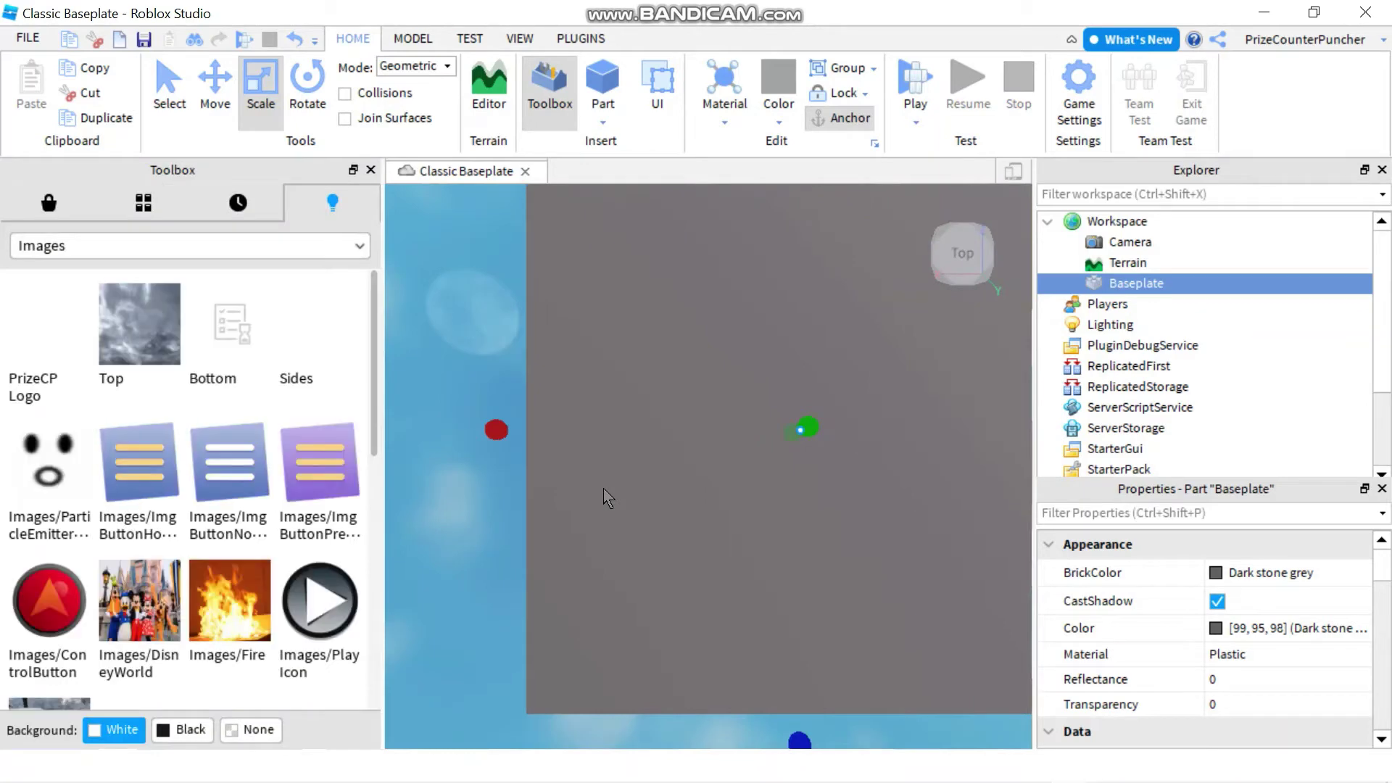
# List your own uploaded images (Top, Bottom, Sides) in the Toolbox Inventory.
pyautogui.click(49, 203)
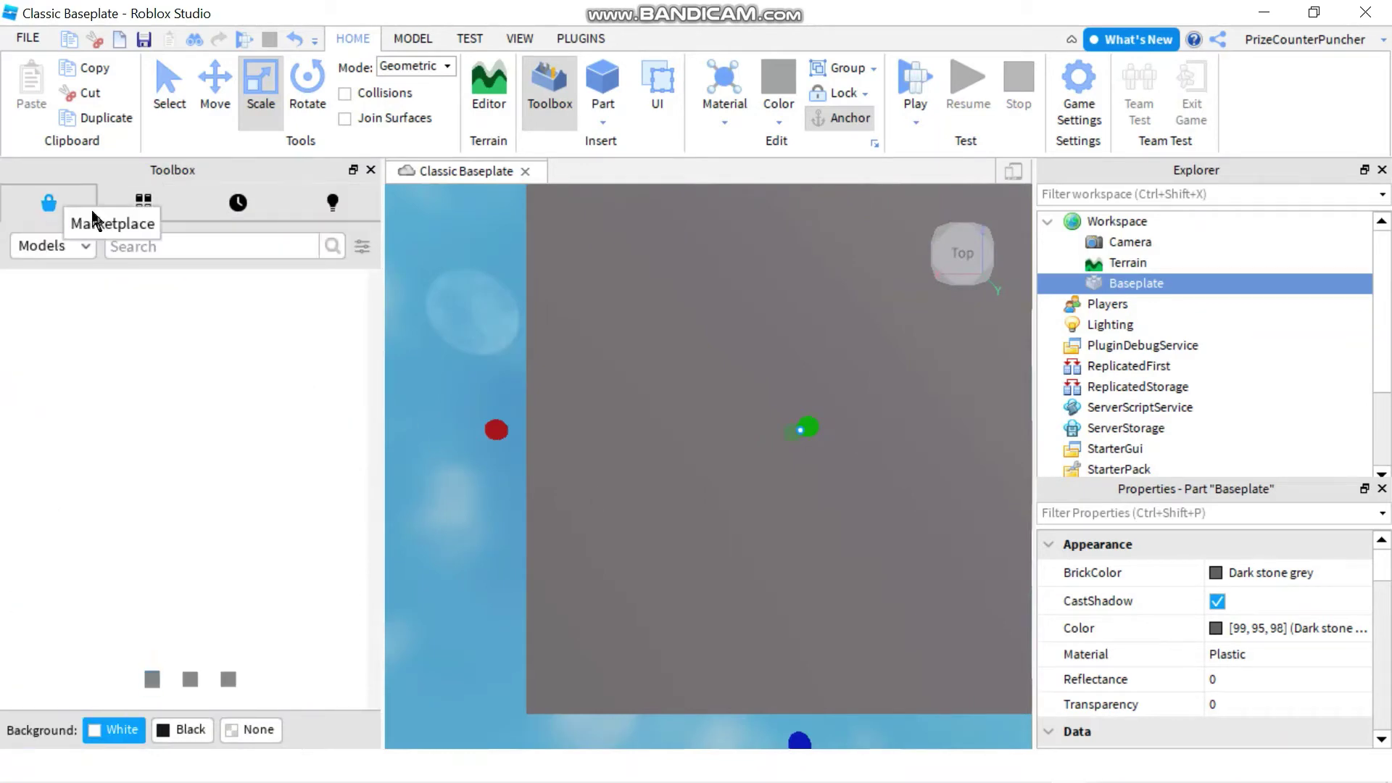
pyautogui.click(51, 246)
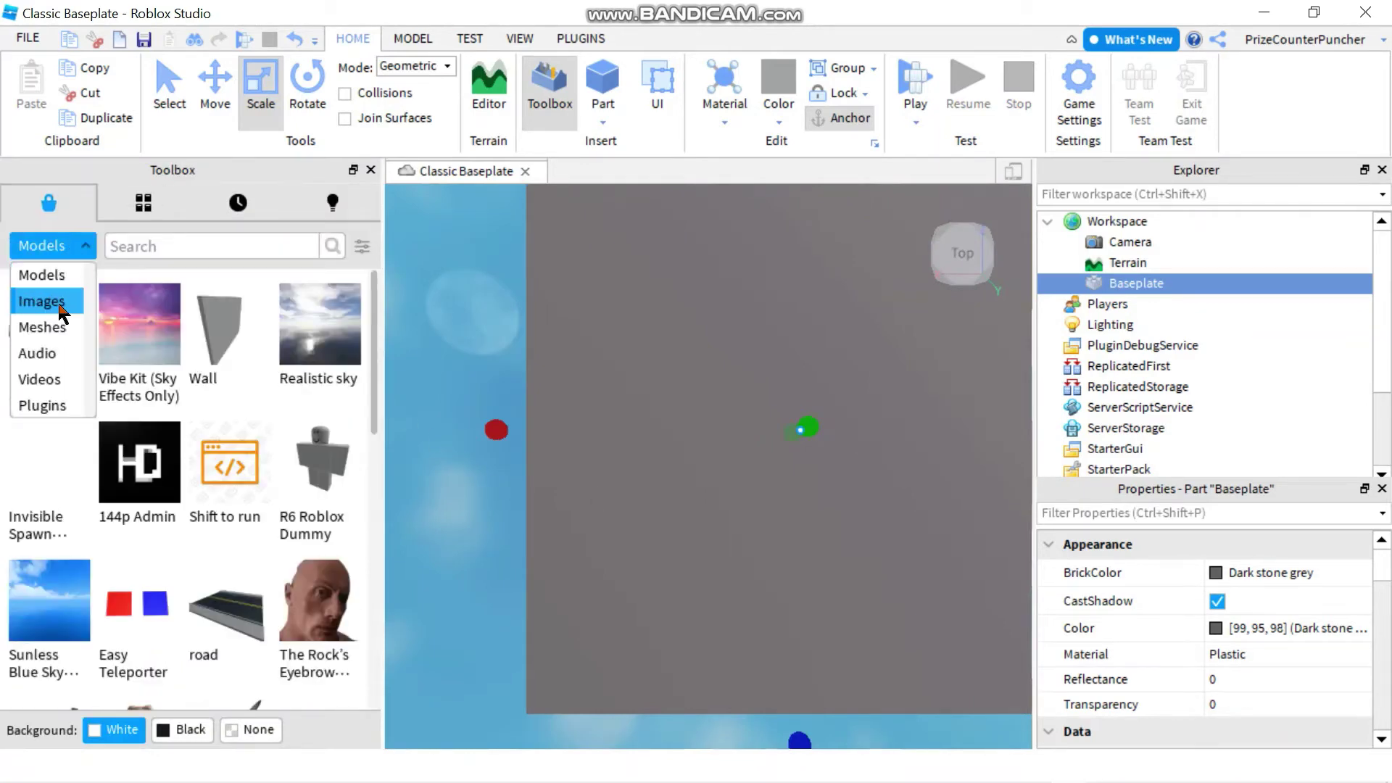
pyautogui.click(54, 301)
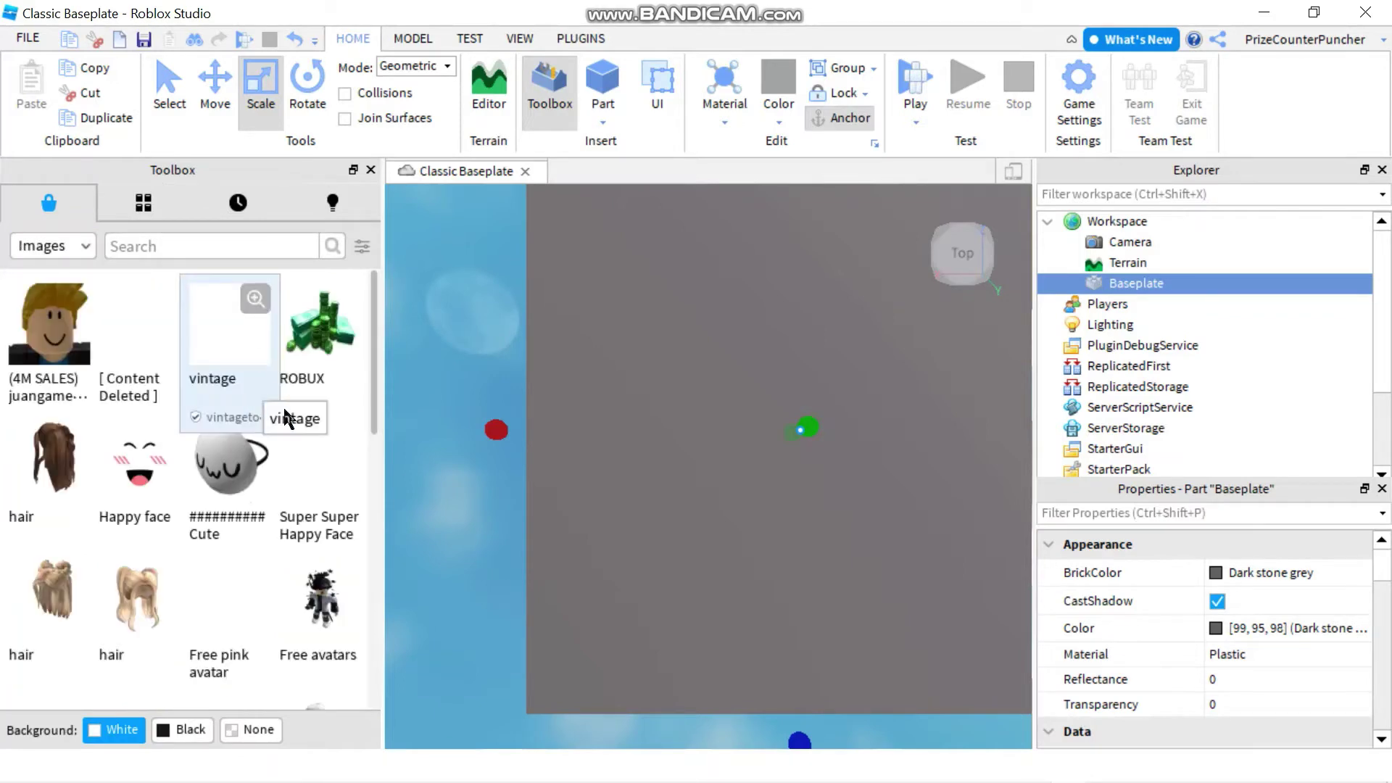
pyautogui.click(335, 203)
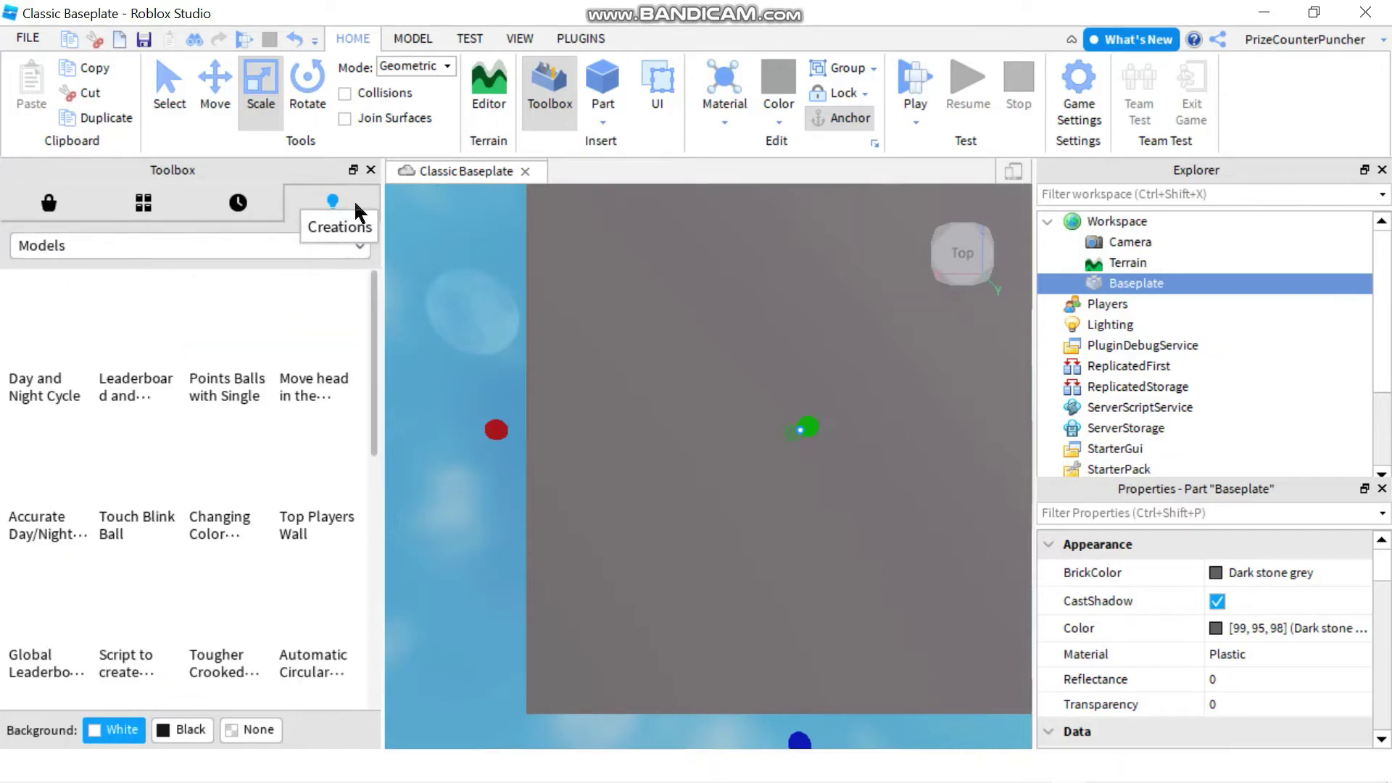
pyautogui.click(144, 206)
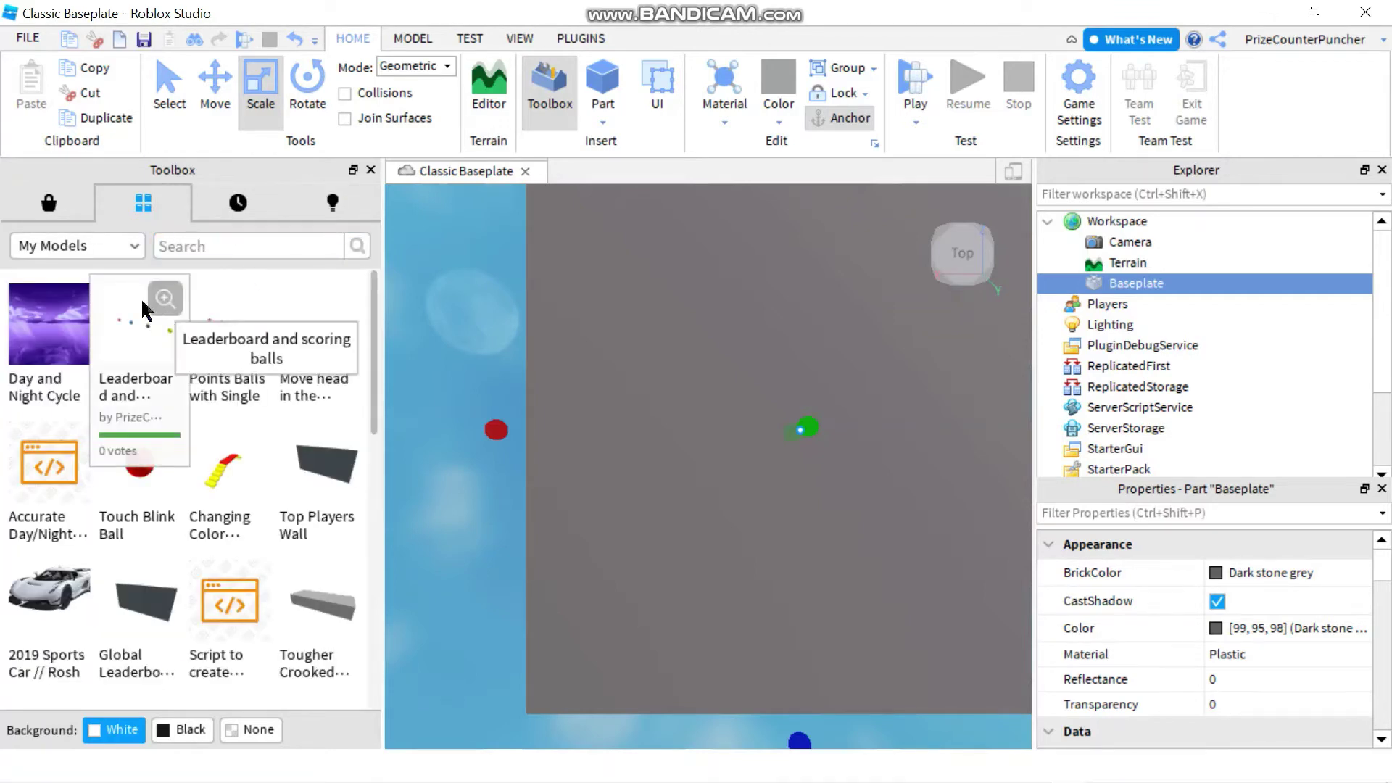
pyautogui.click(95, 247)
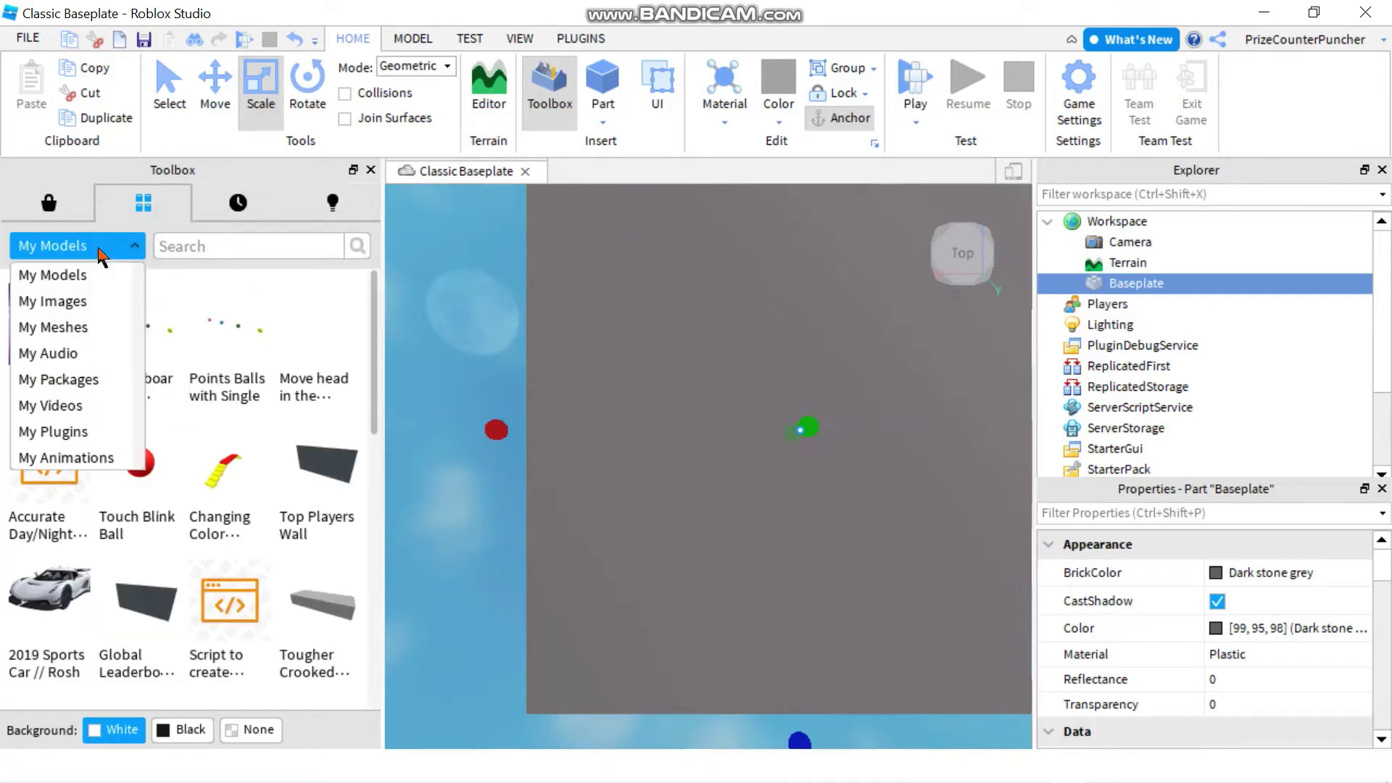
pyautogui.click(89, 302)
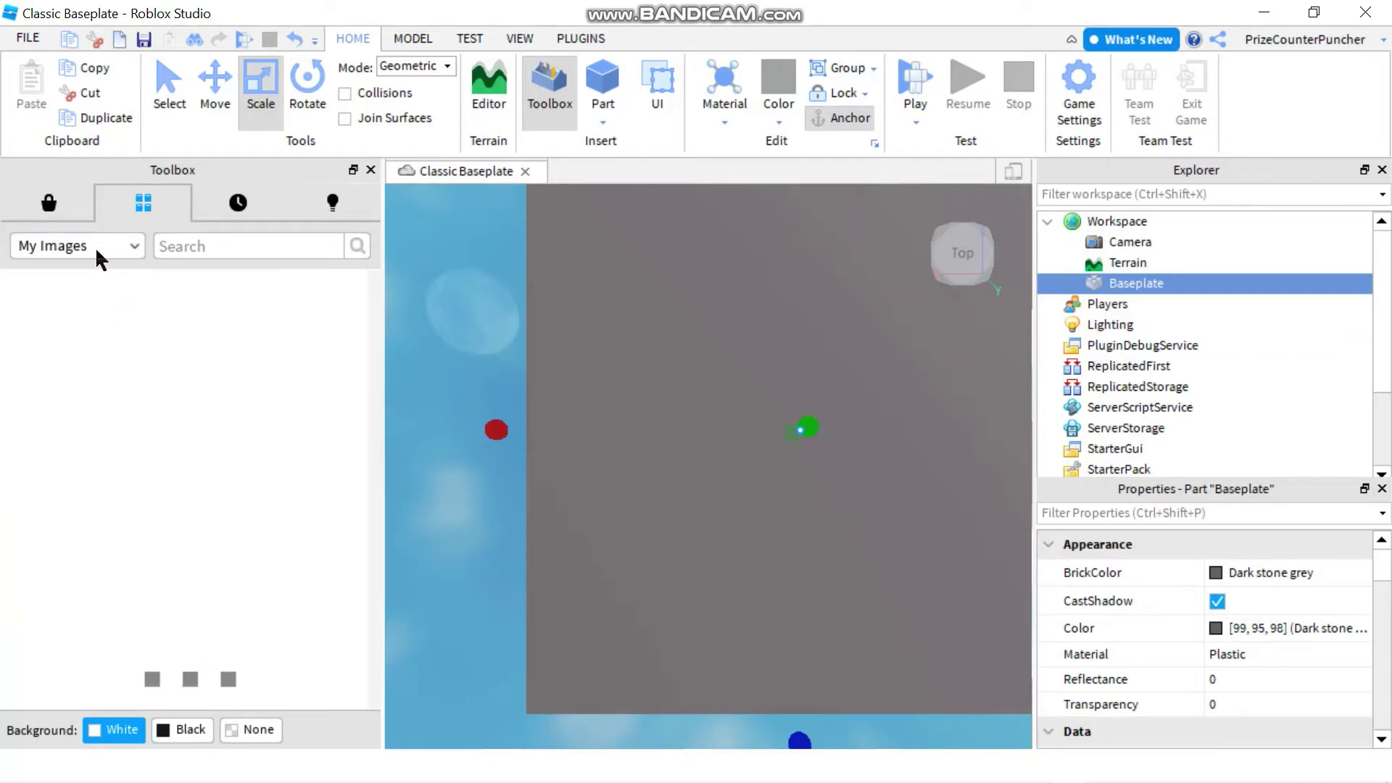
pyautogui.moveTo(145, 342)
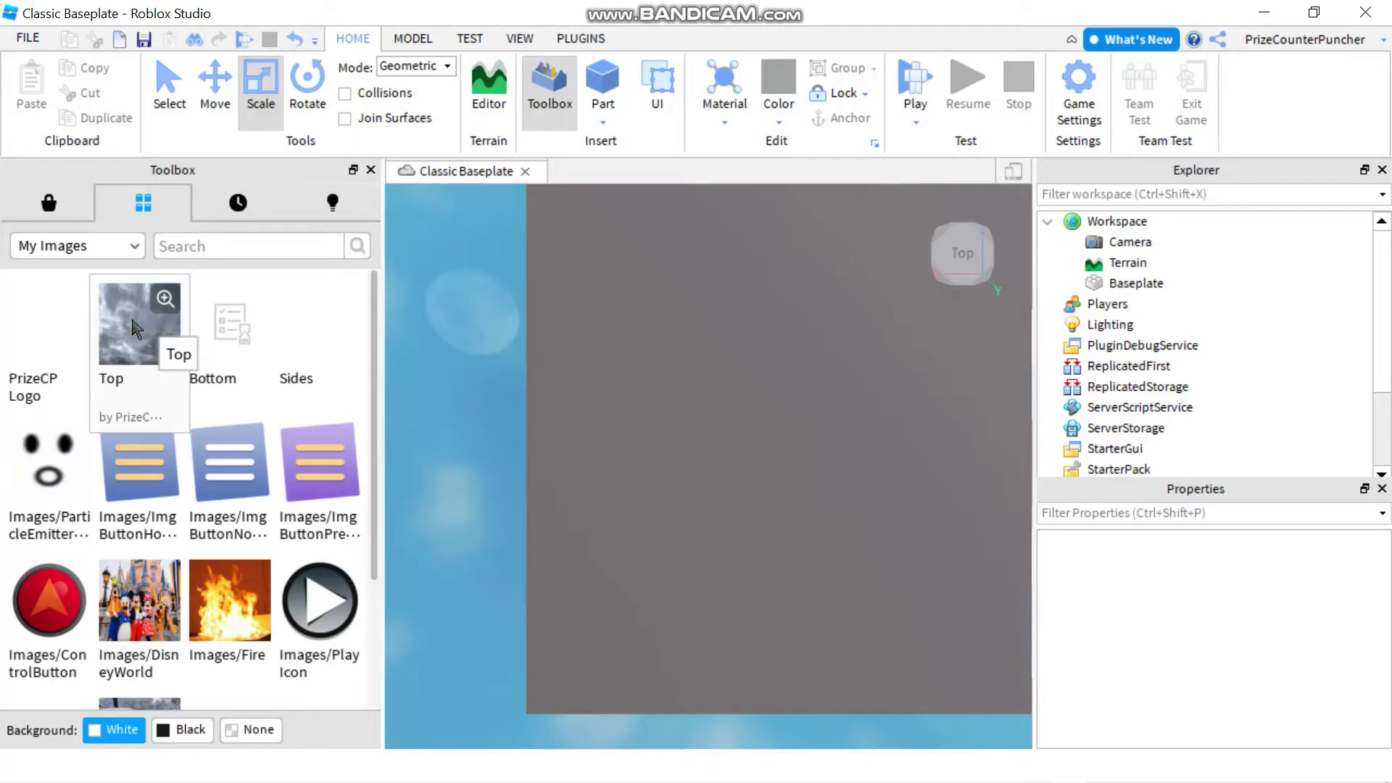
# Insert the Top cloud decal, parent it to Baseplate, and set its Face to Top.
pyautogui.click(135, 330)
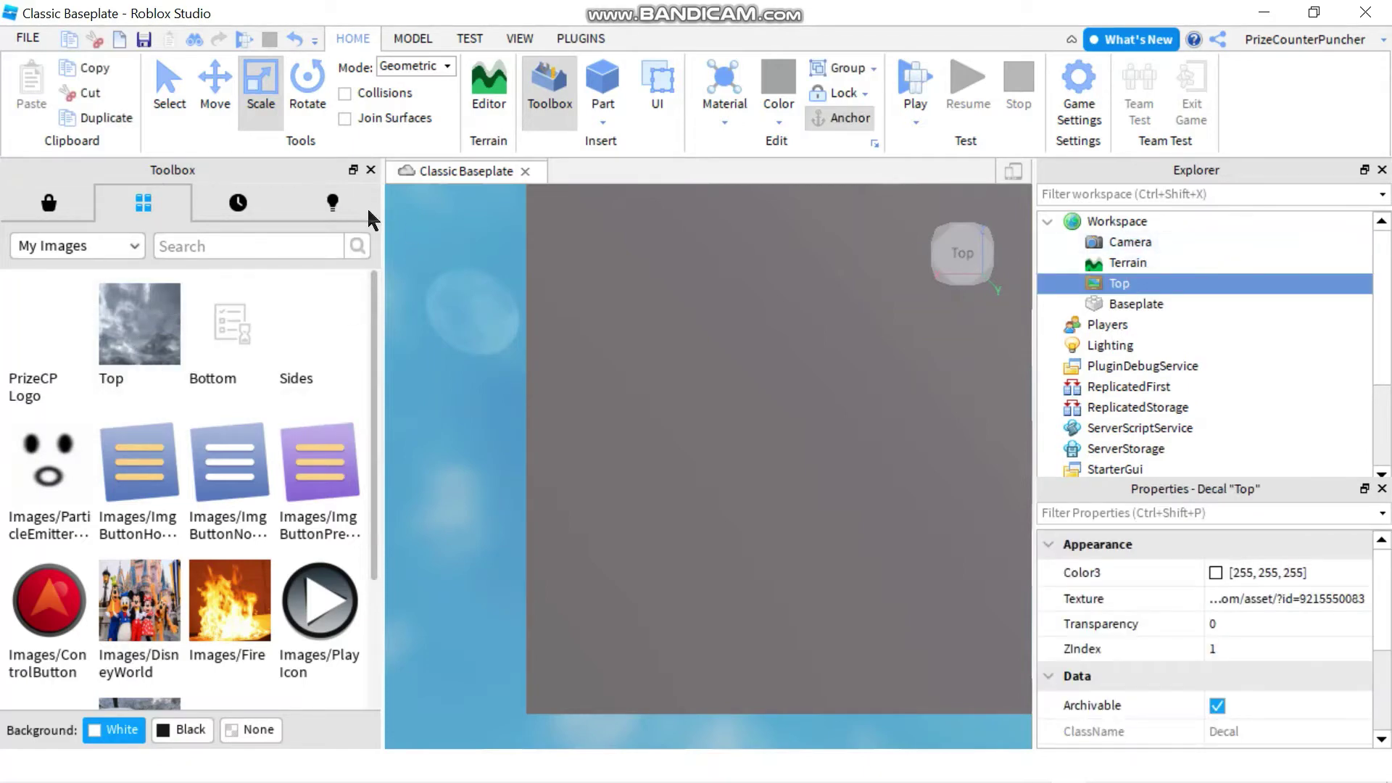
pyautogui.click(371, 170)
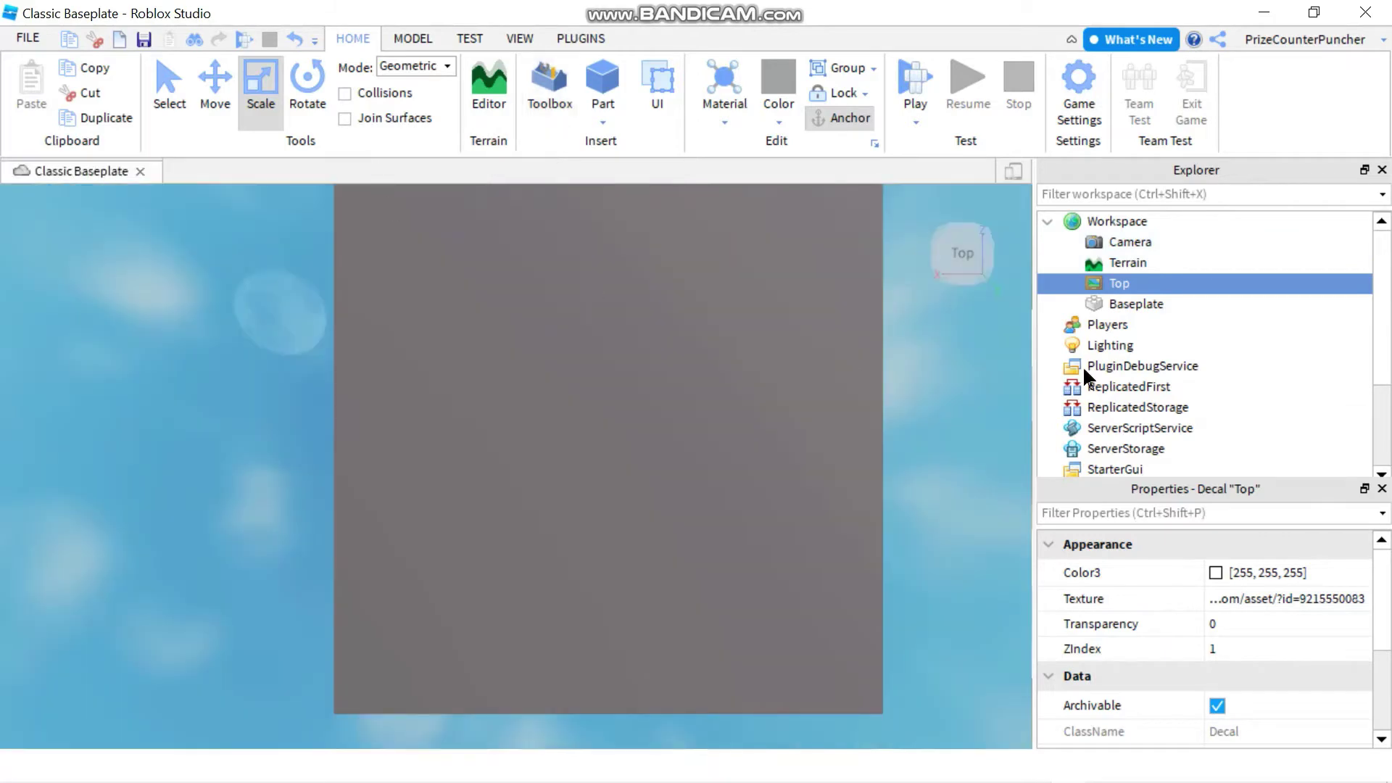
pyautogui.moveTo(1118, 290); pyautogui.dragTo(1123, 305)
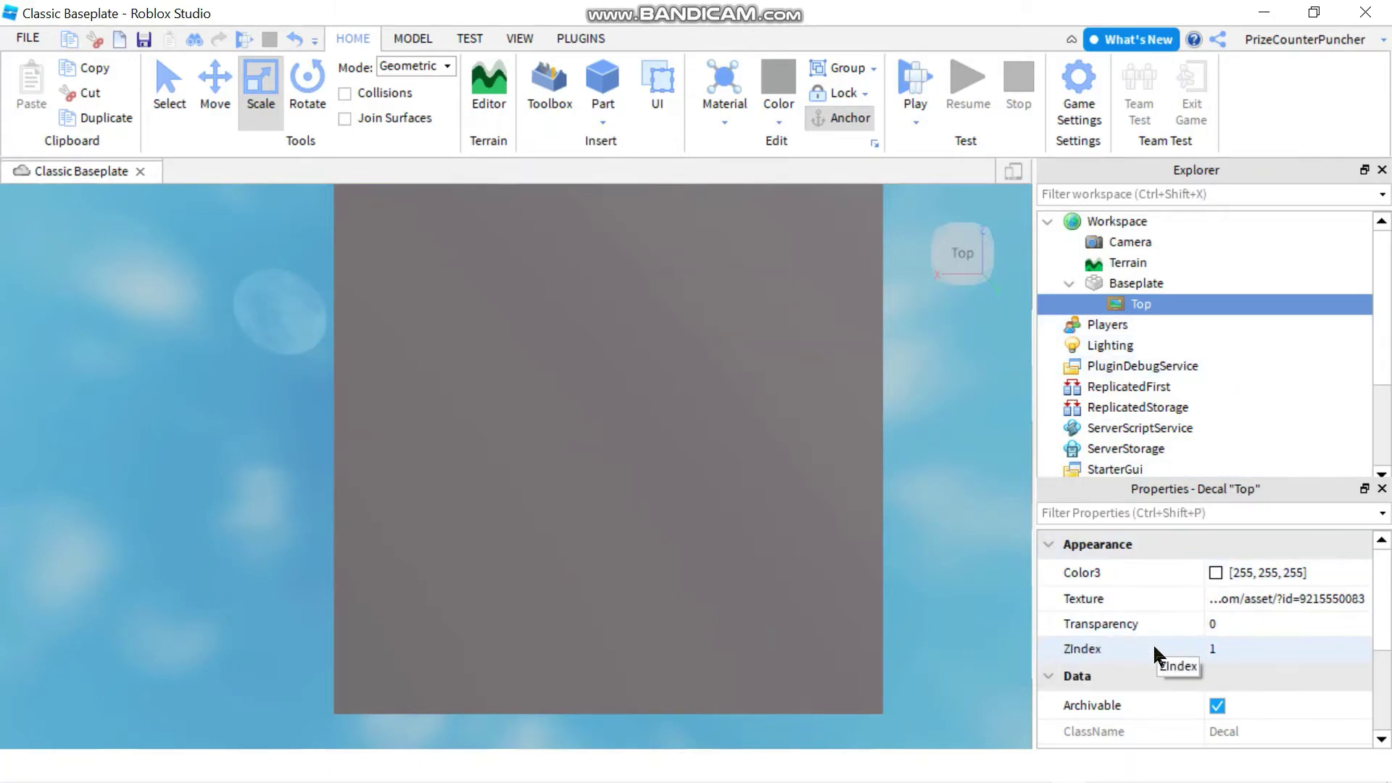
pyautogui.scroll(-3, 1153, 643)
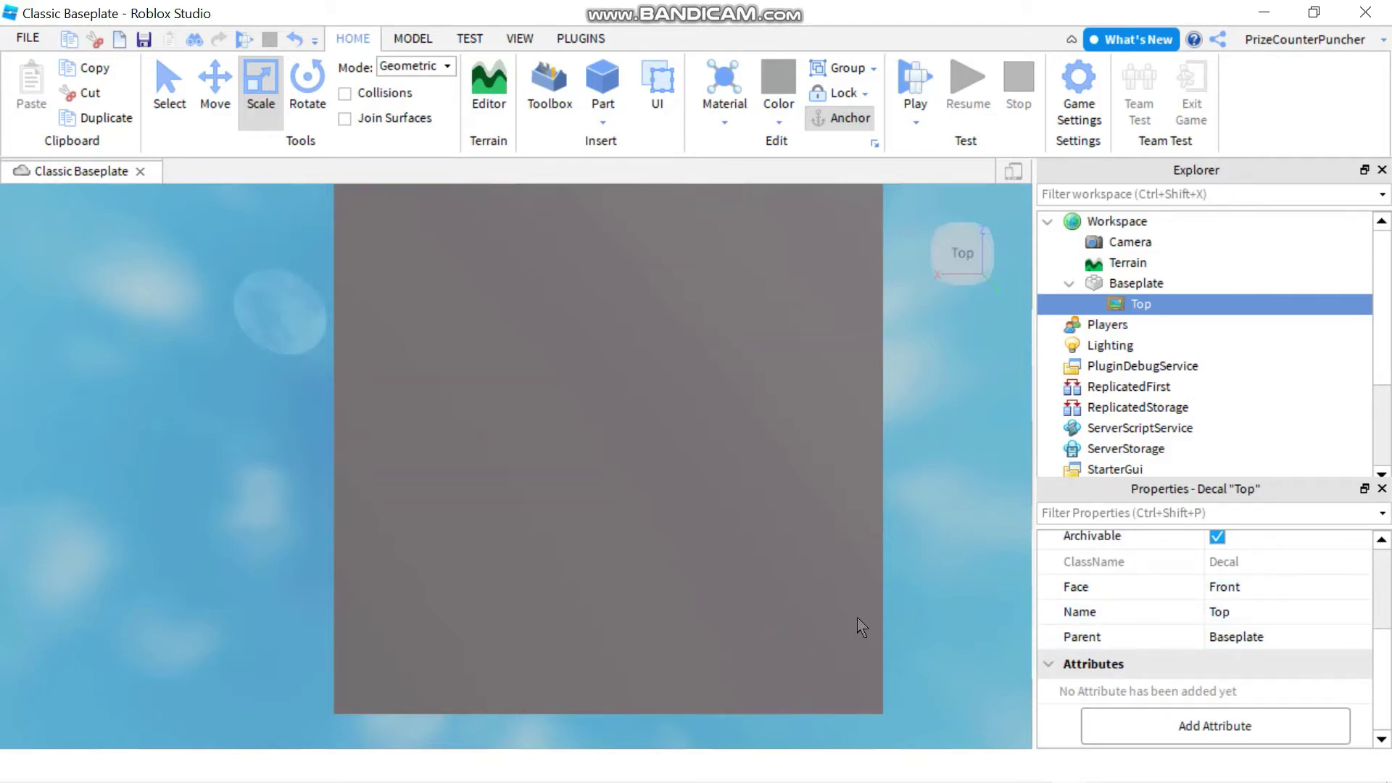
pyautogui.click(1270, 587)
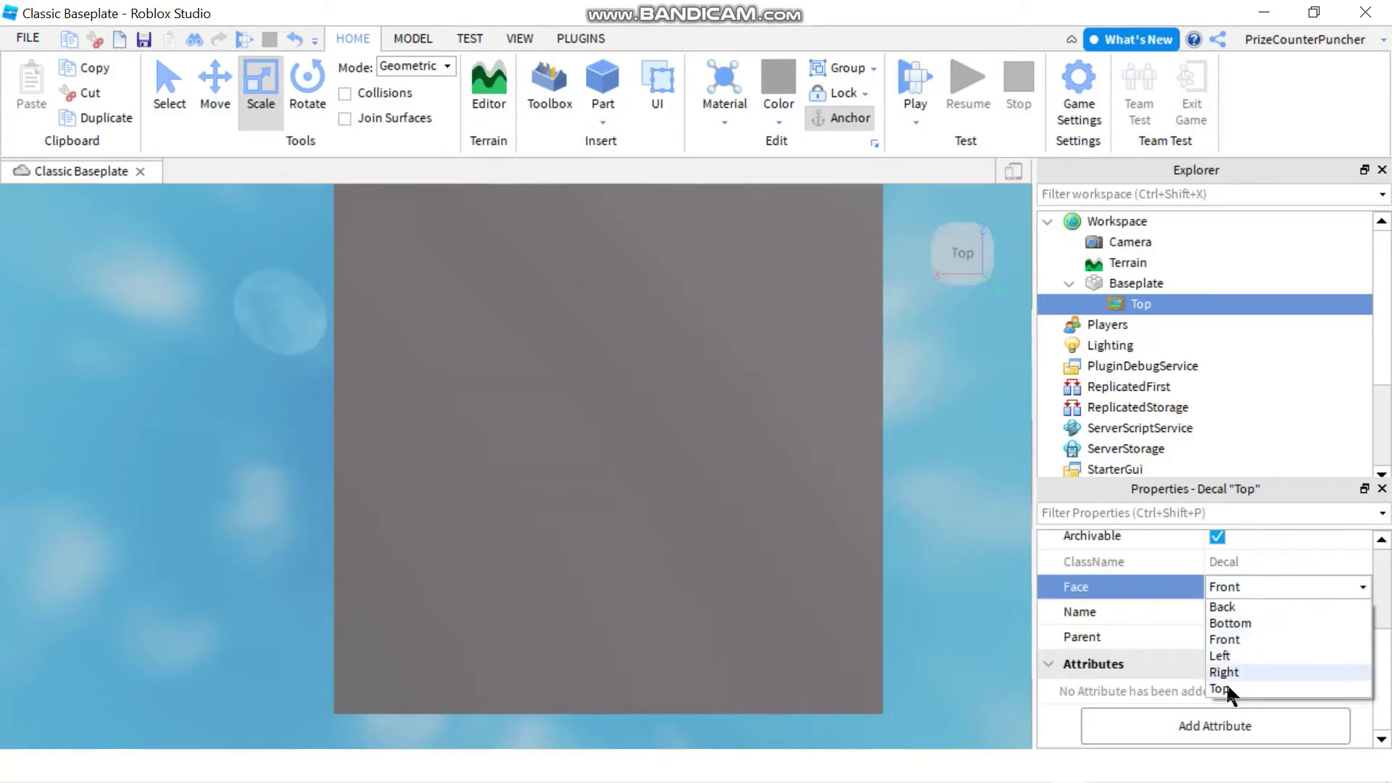
pyautogui.click(1226, 688)
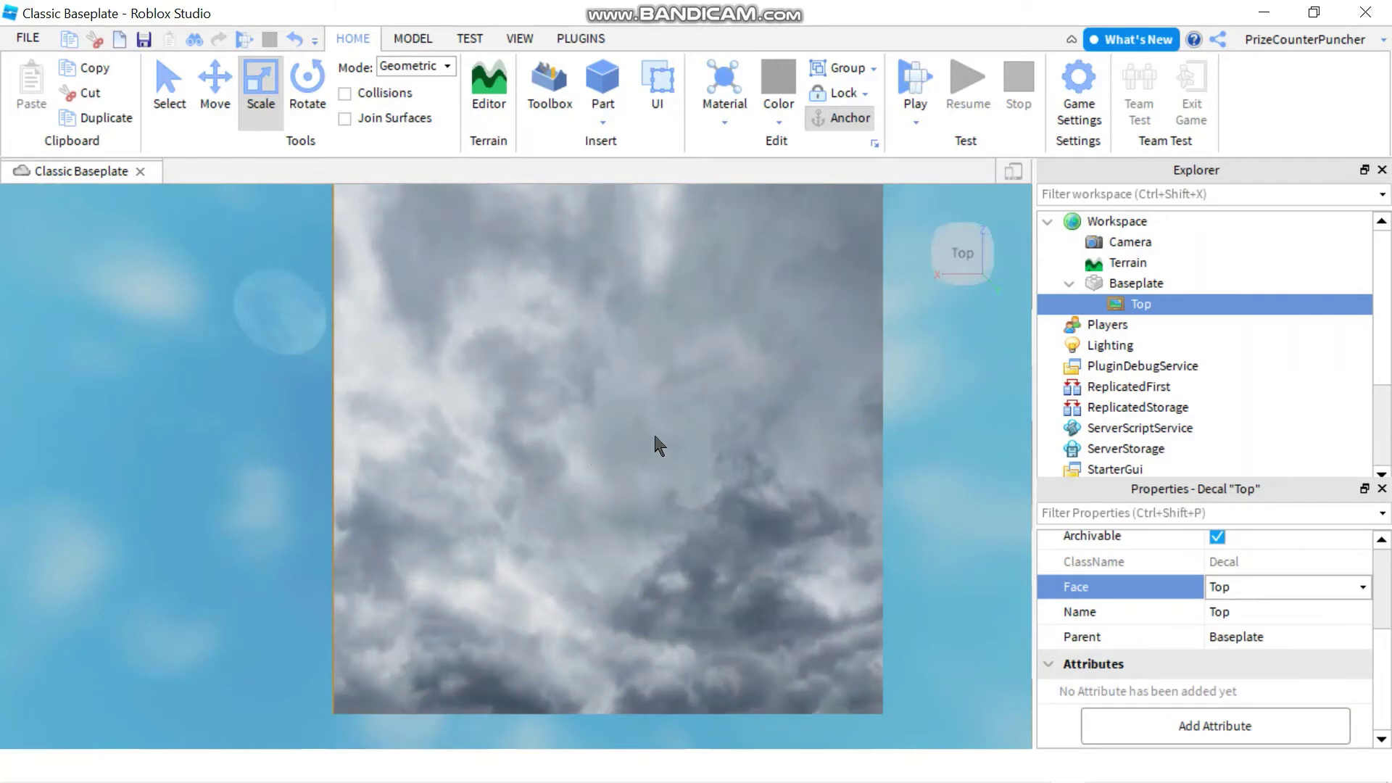
# Playtest the cloud-covered baseplate with the avatar, then stop with Shift+F5.
pyautogui.click(917, 80)
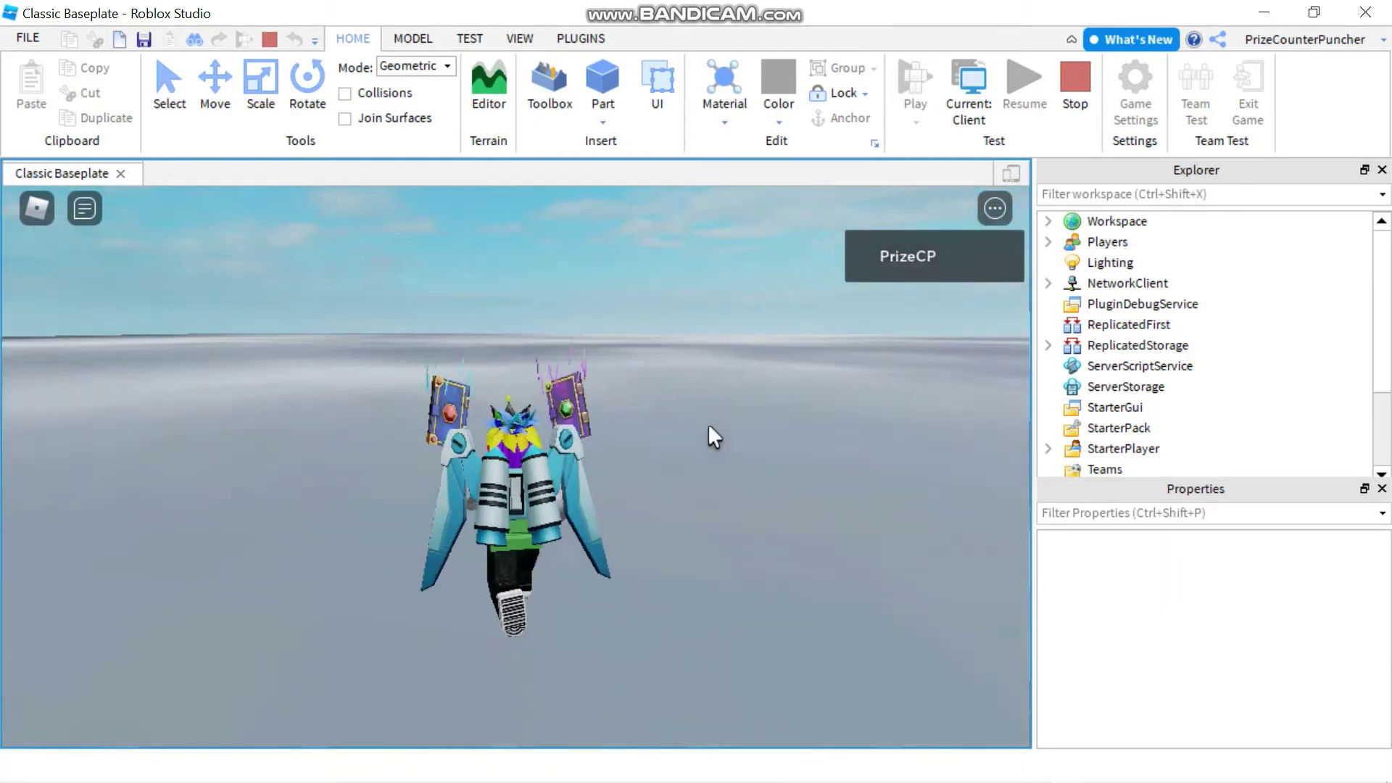
pyautogui.hotkey('shift', 'F5')
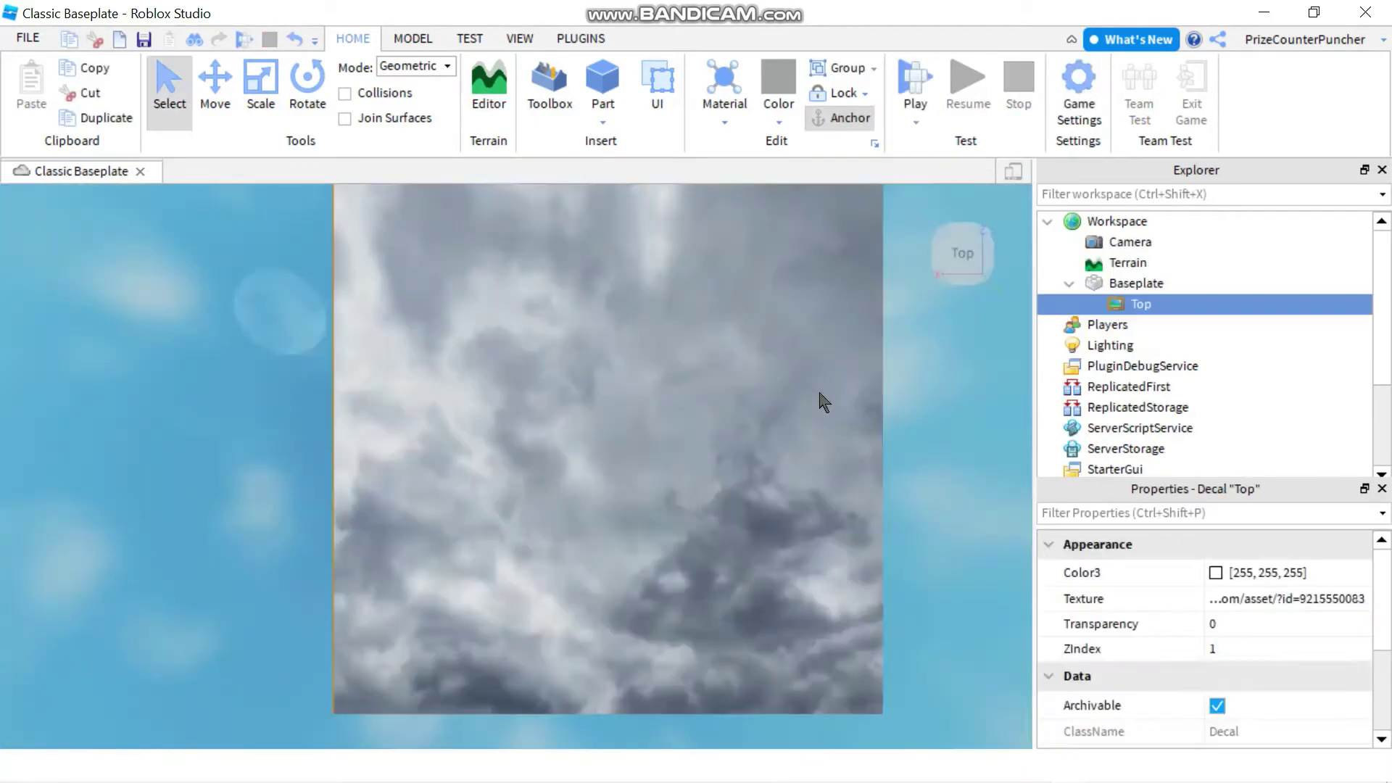
# Copy the Top decal's cloud image URL, then delete the decal.
pyautogui.click(1268, 596)
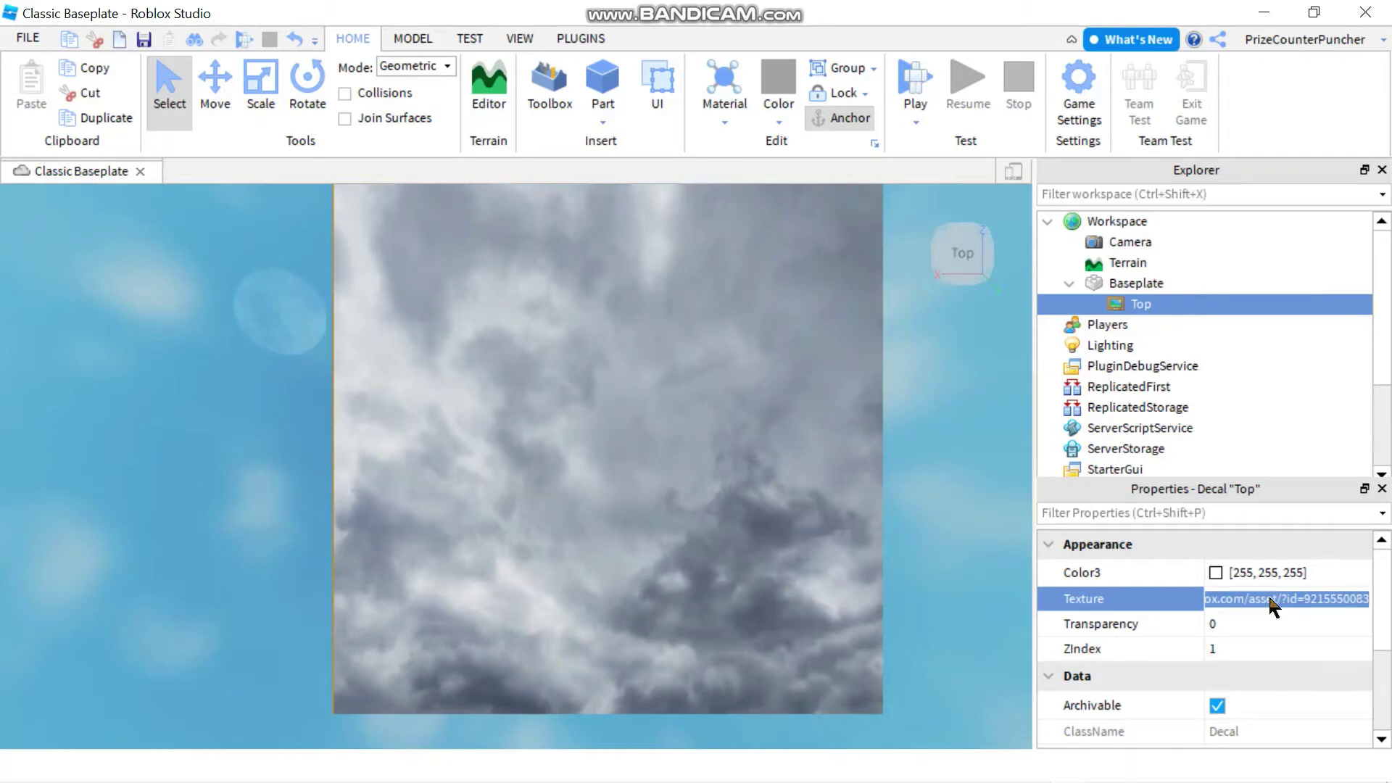
pyautogui.rightClick(1269, 596)
pyautogui.click(1305, 501)
pyautogui.rightClick(1145, 304)
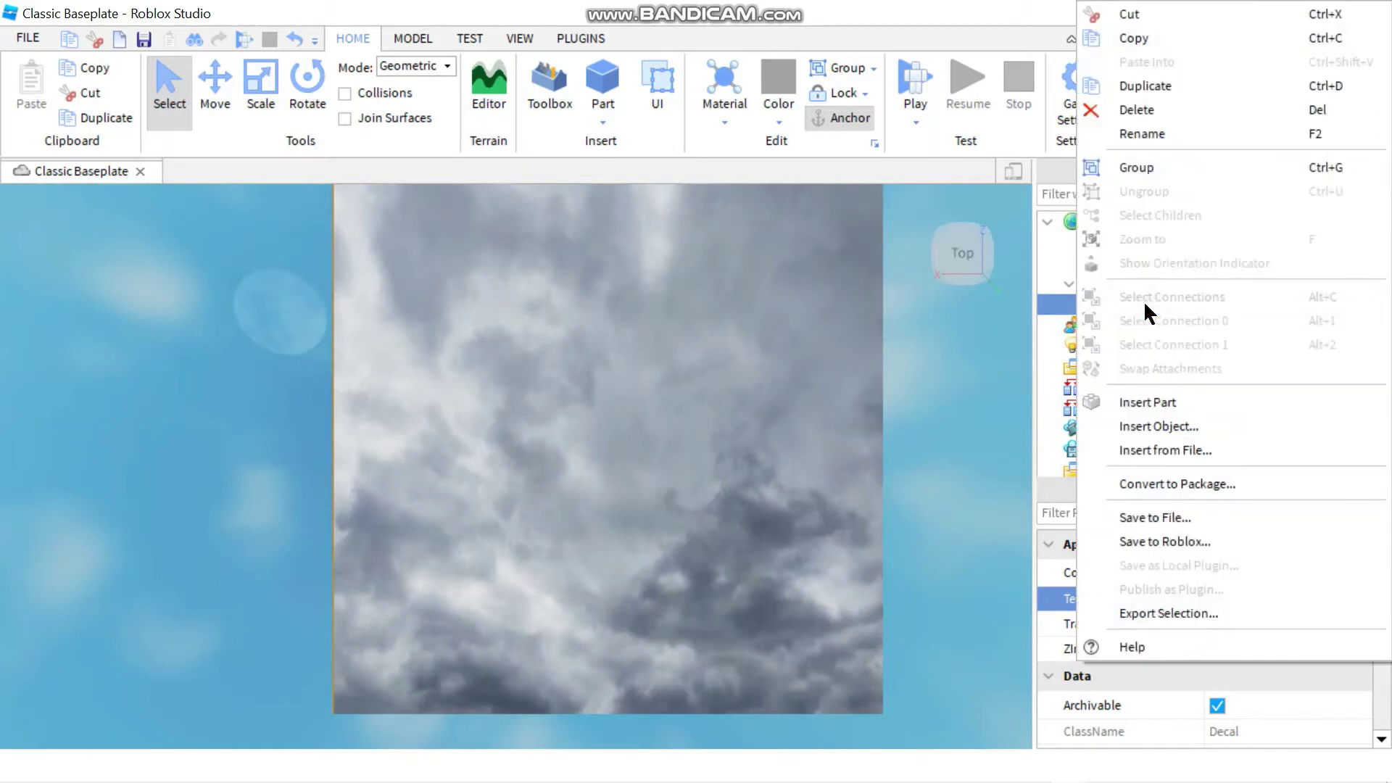
pyautogui.click(1154, 110)
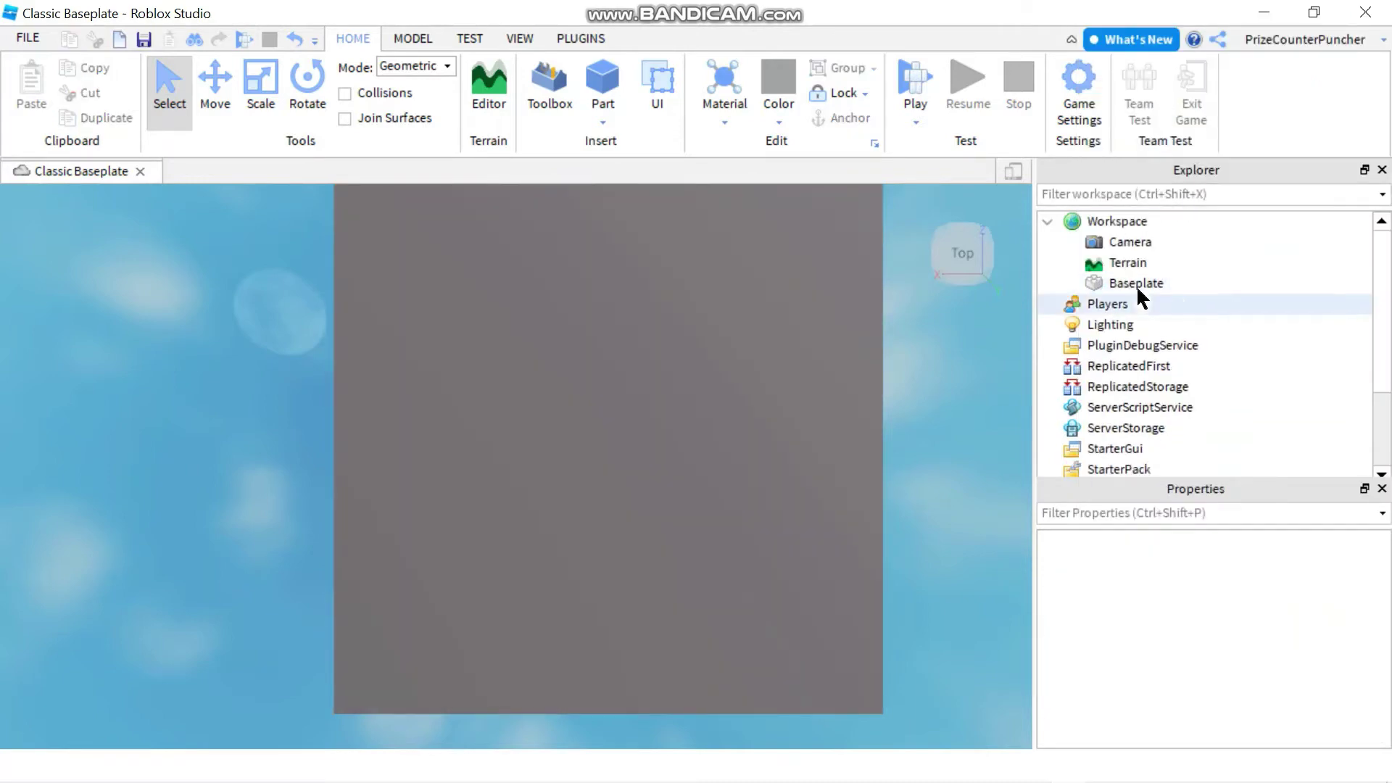
# Add a Texture under Baseplate with the pasted cloud URL and Face set to Top.
pyautogui.click(1176, 282)
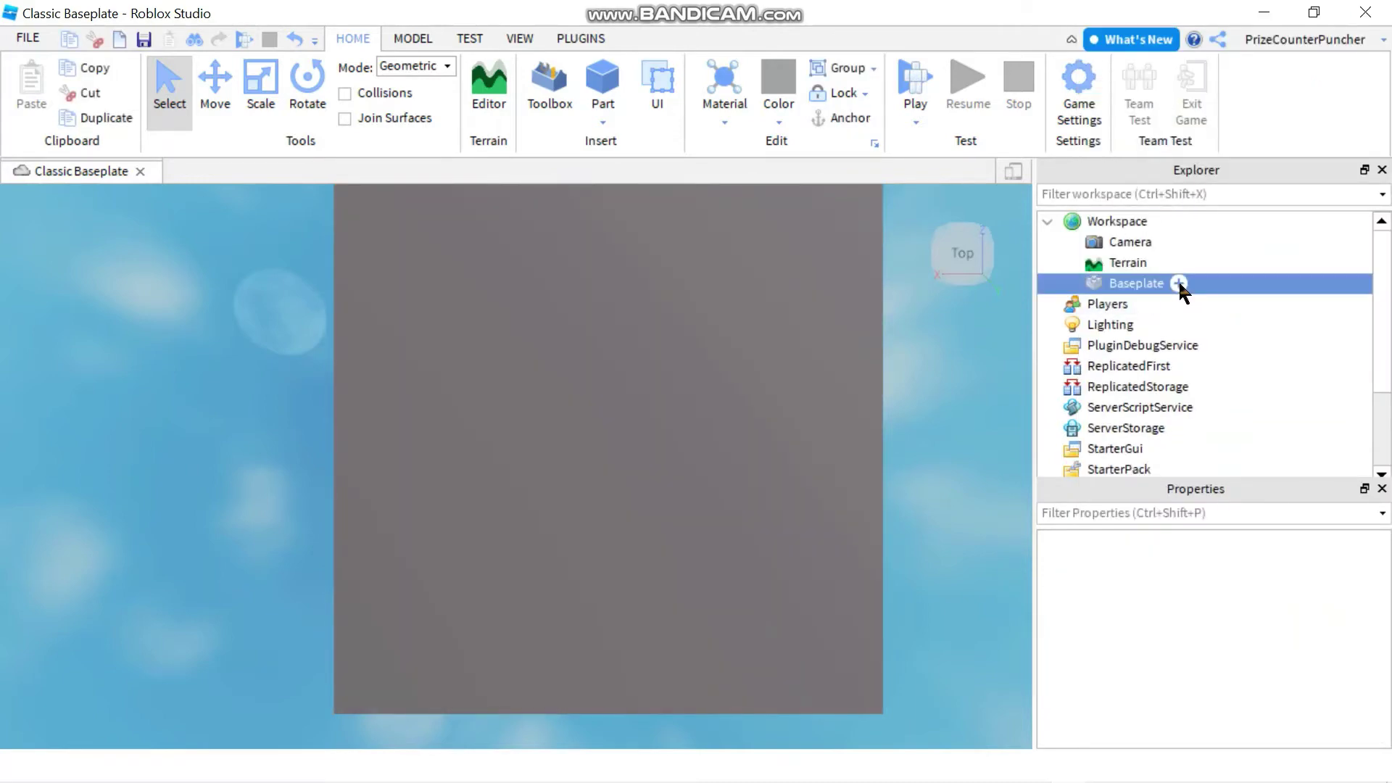
pyautogui.click(1178, 283)
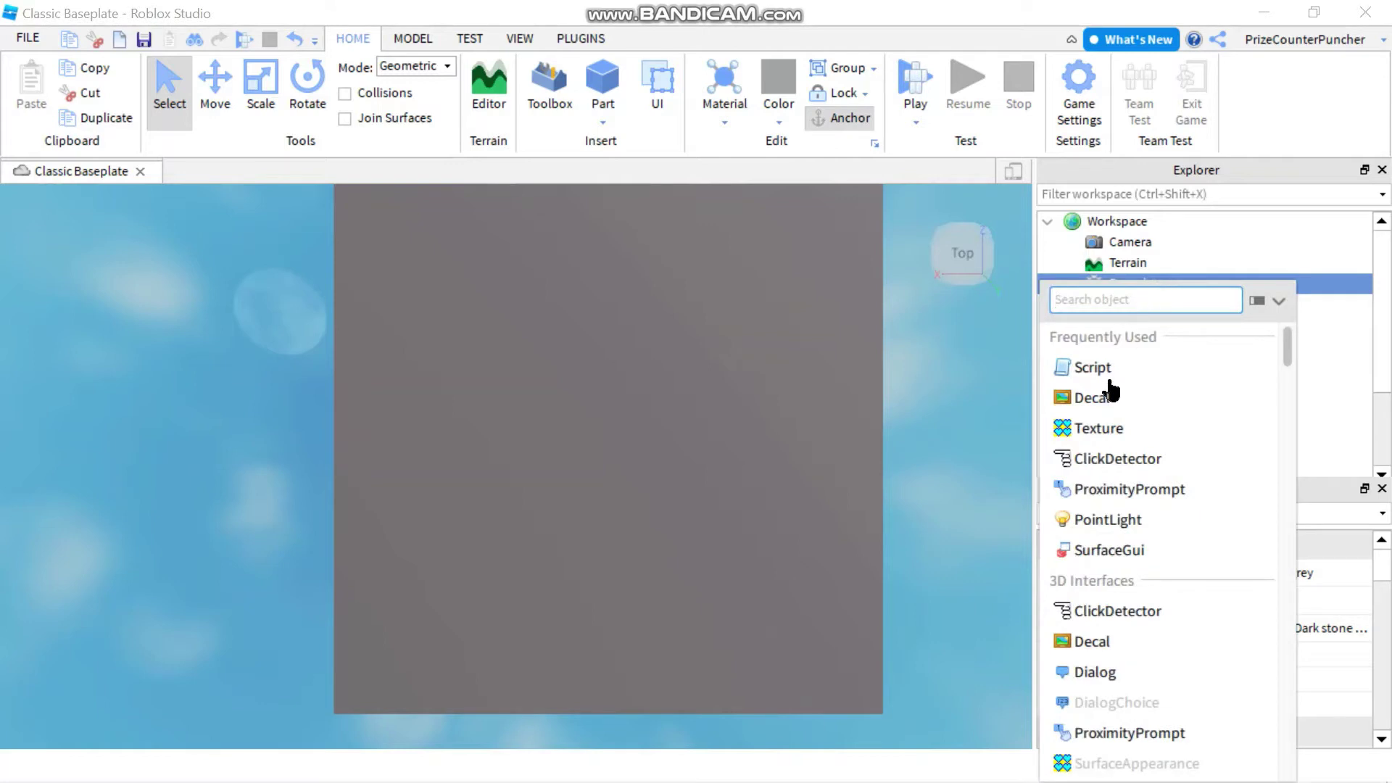
pyautogui.click(1098, 428)
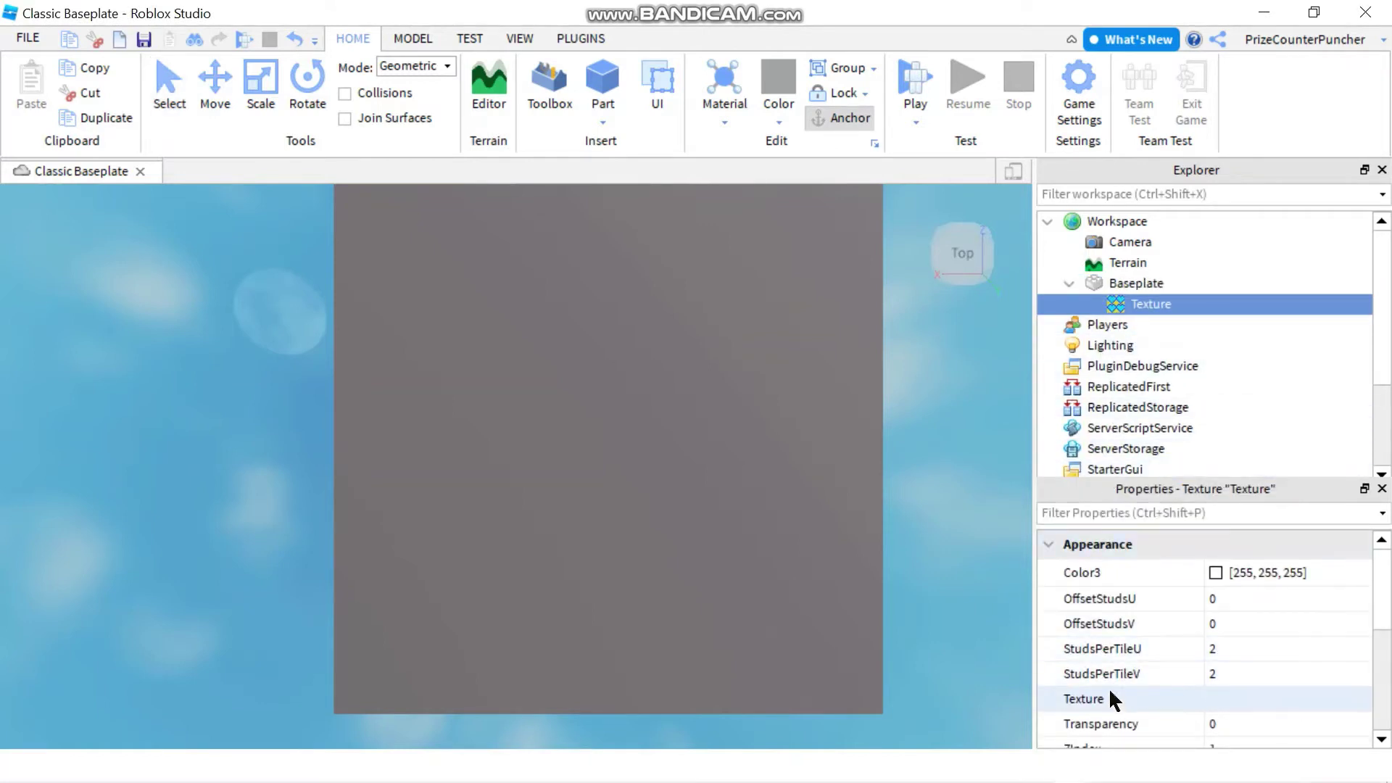
pyautogui.click(1254, 697)
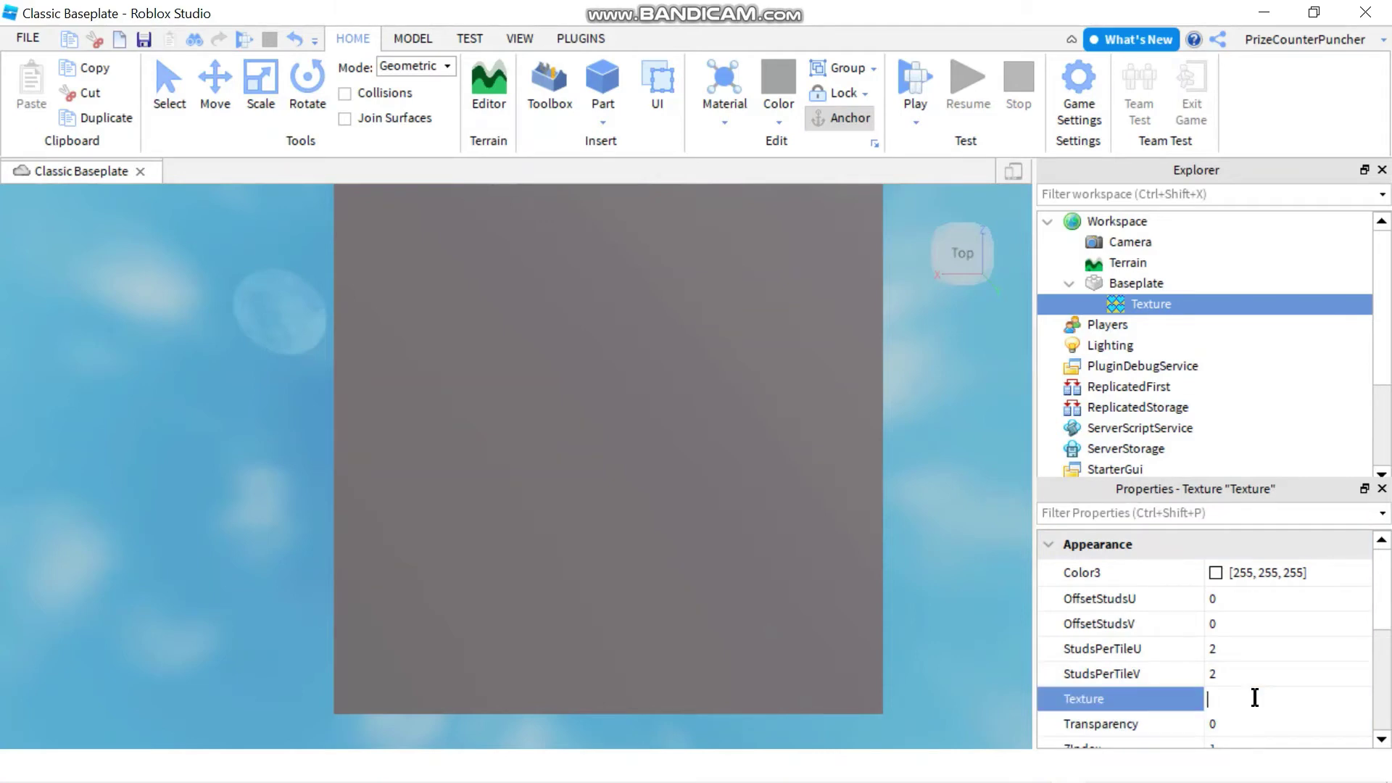
pyautogui.hotkey('ctrl', 'v')
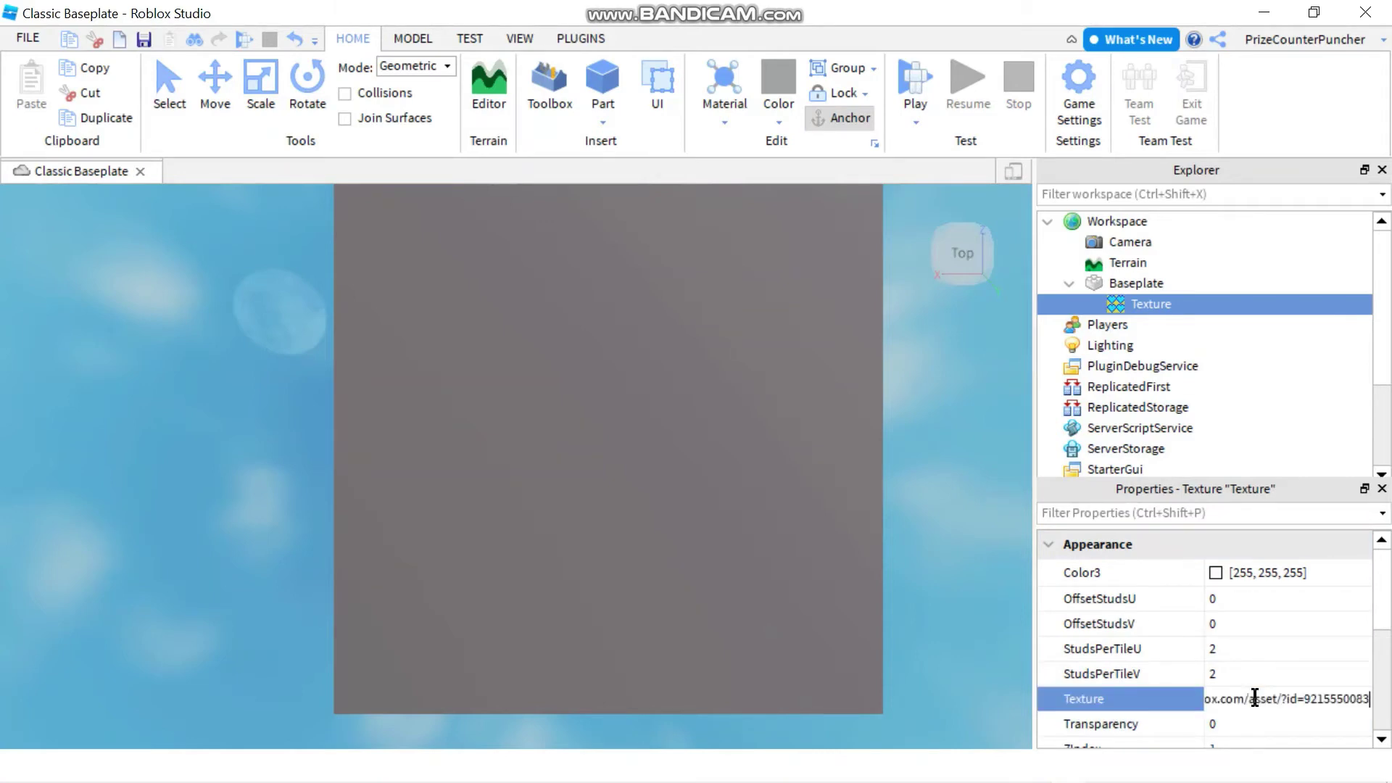
pyautogui.press('Return')
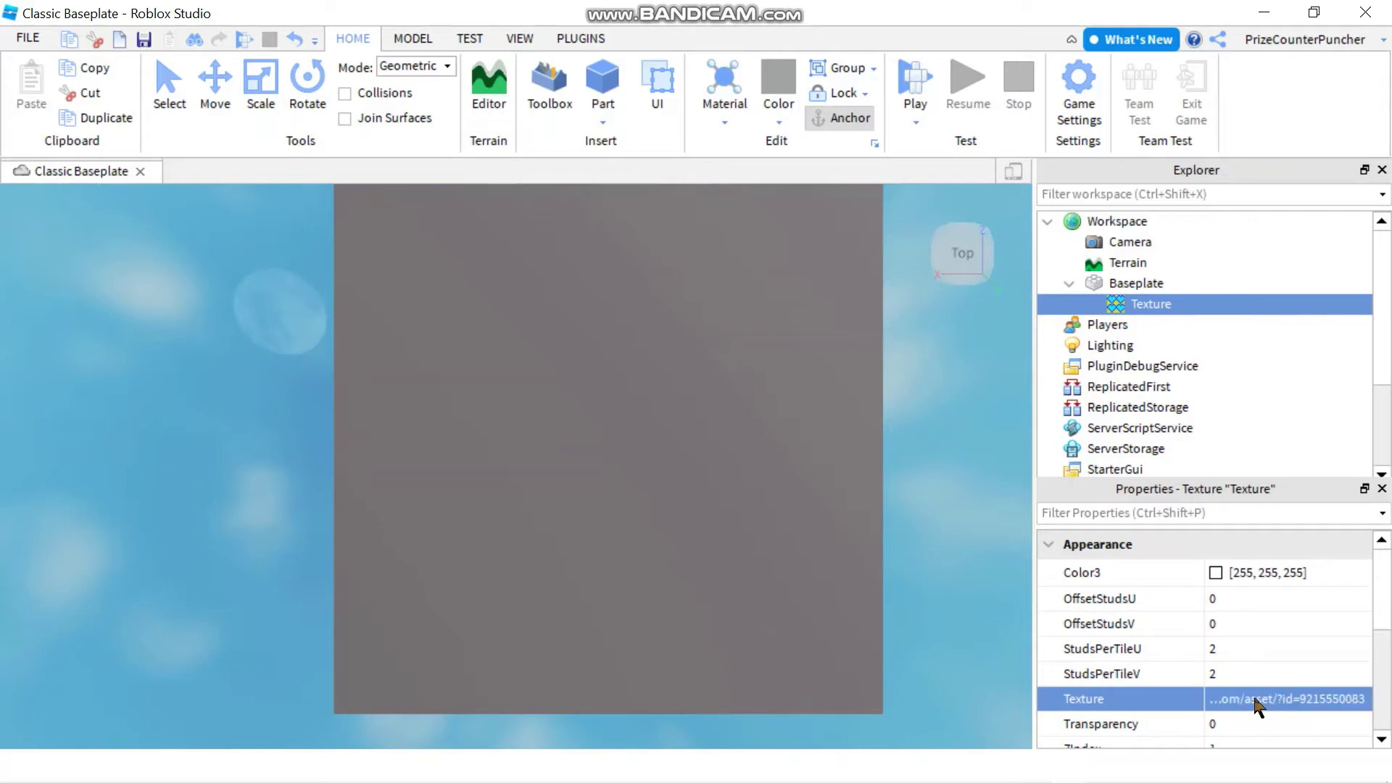
pyautogui.scroll(-2, 1254, 671)
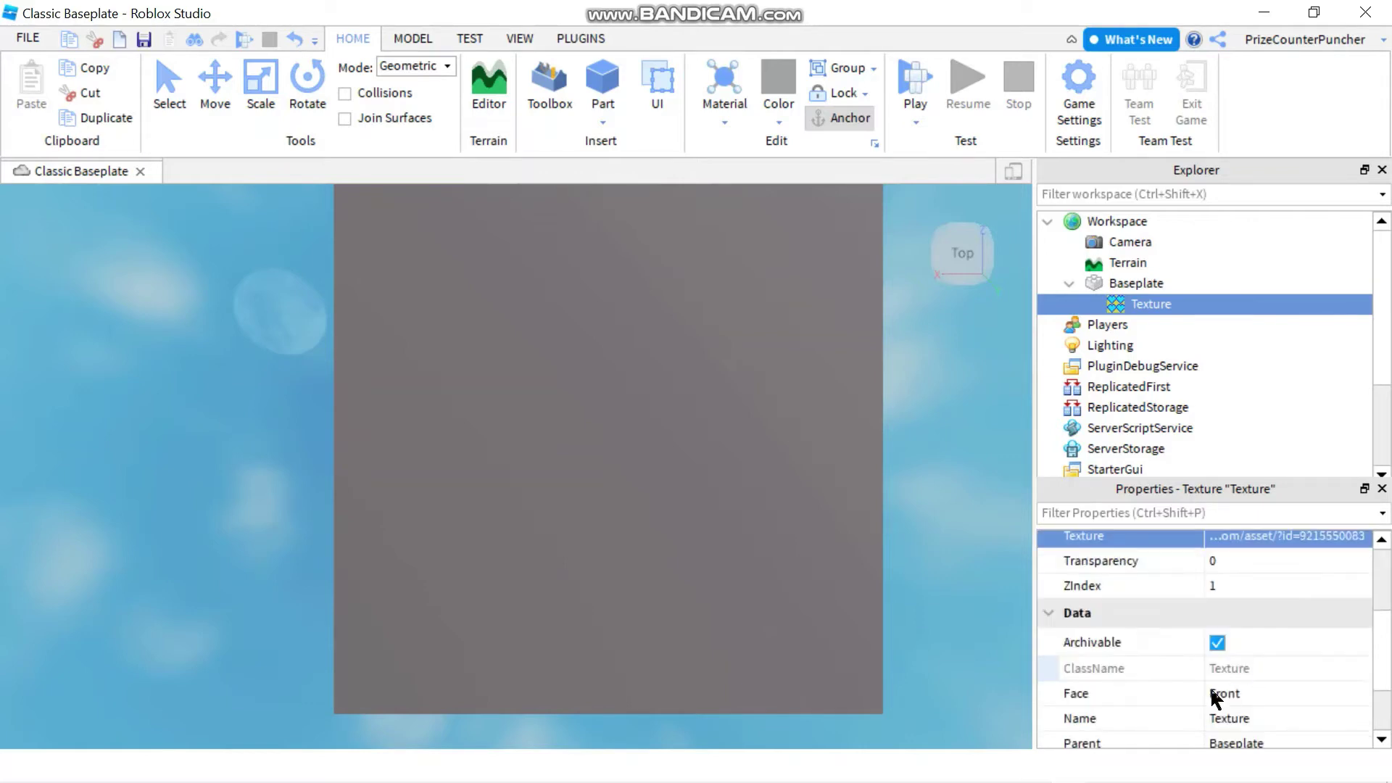
pyautogui.click(1265, 697)
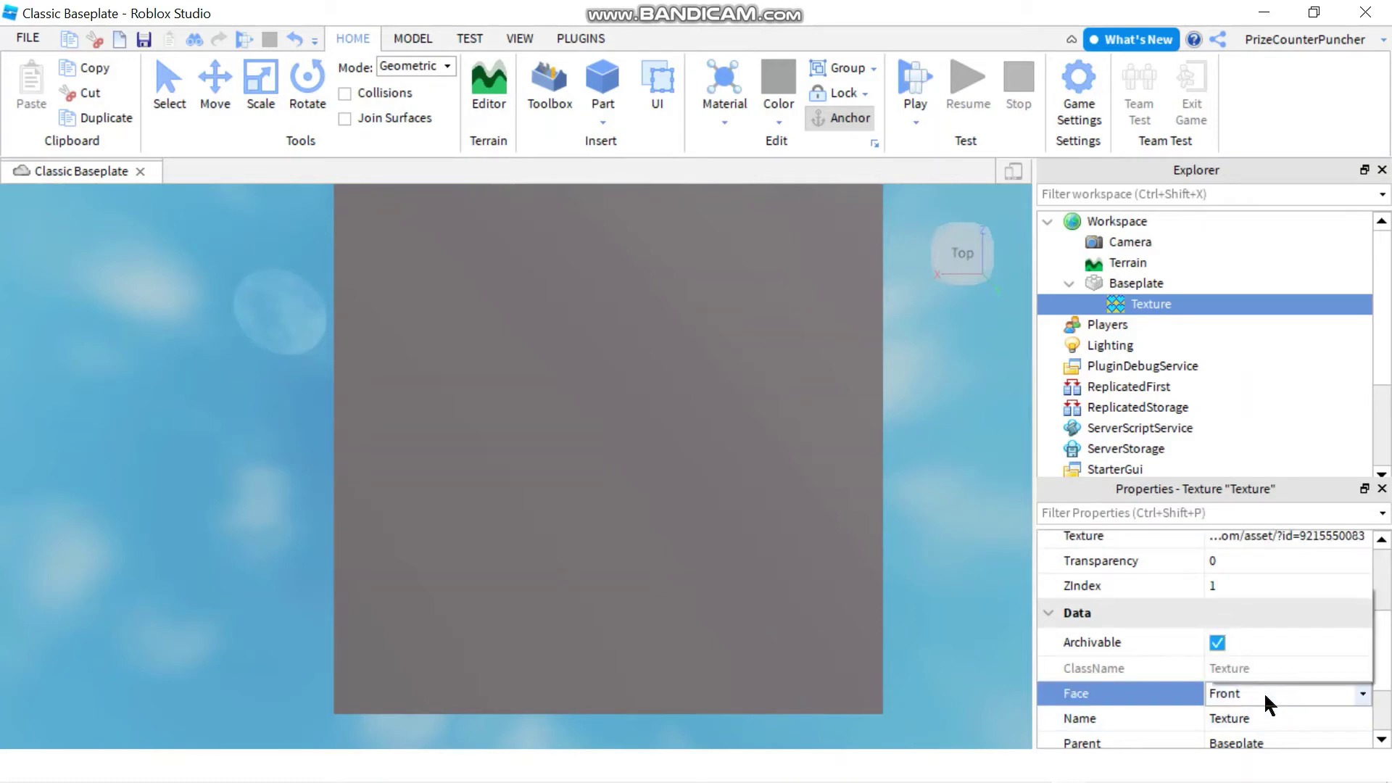
pyautogui.click(1265, 697)
pyautogui.click(1221, 671)
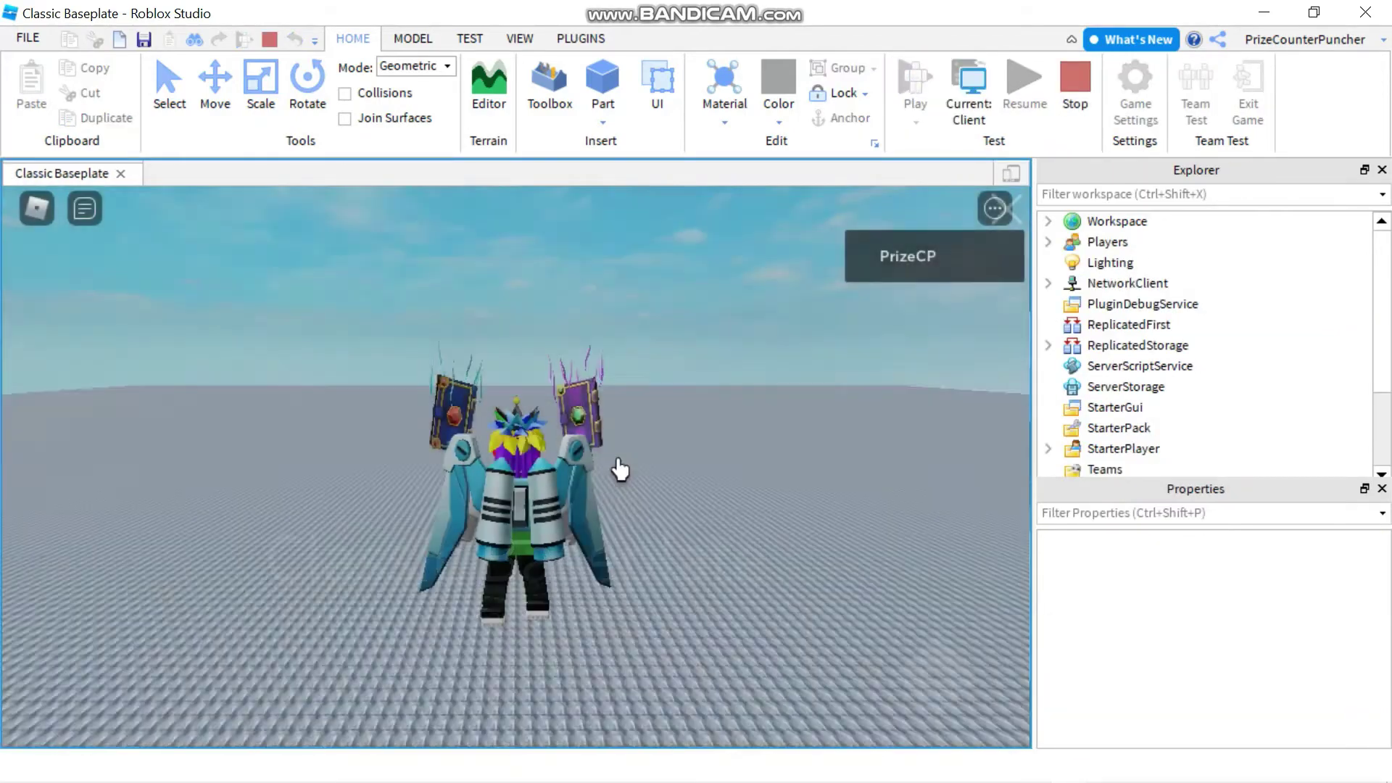
# Tilt the playtest camera down and up with Page Down/Page Up to inspect the tiled floor.
pyautogui.press('pagedown')
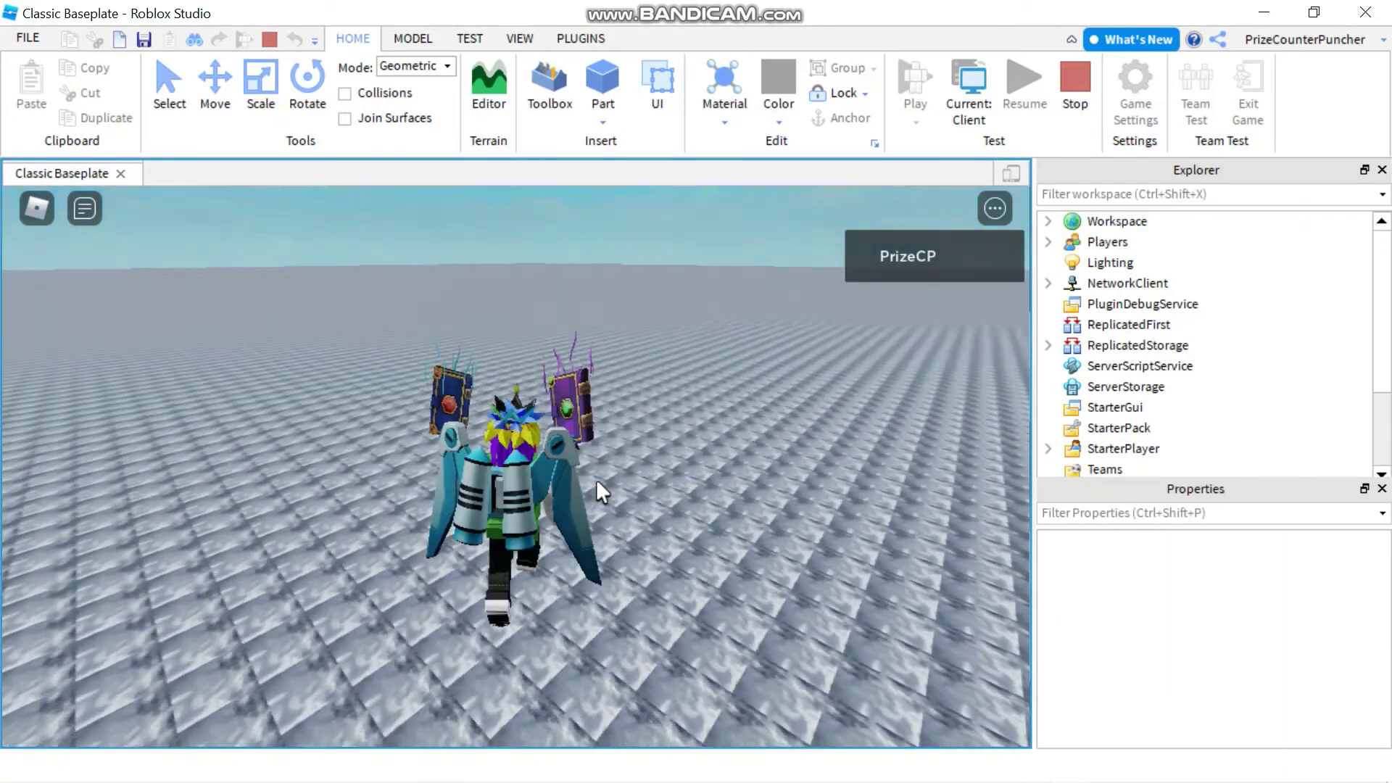
pyautogui.press('pageup')
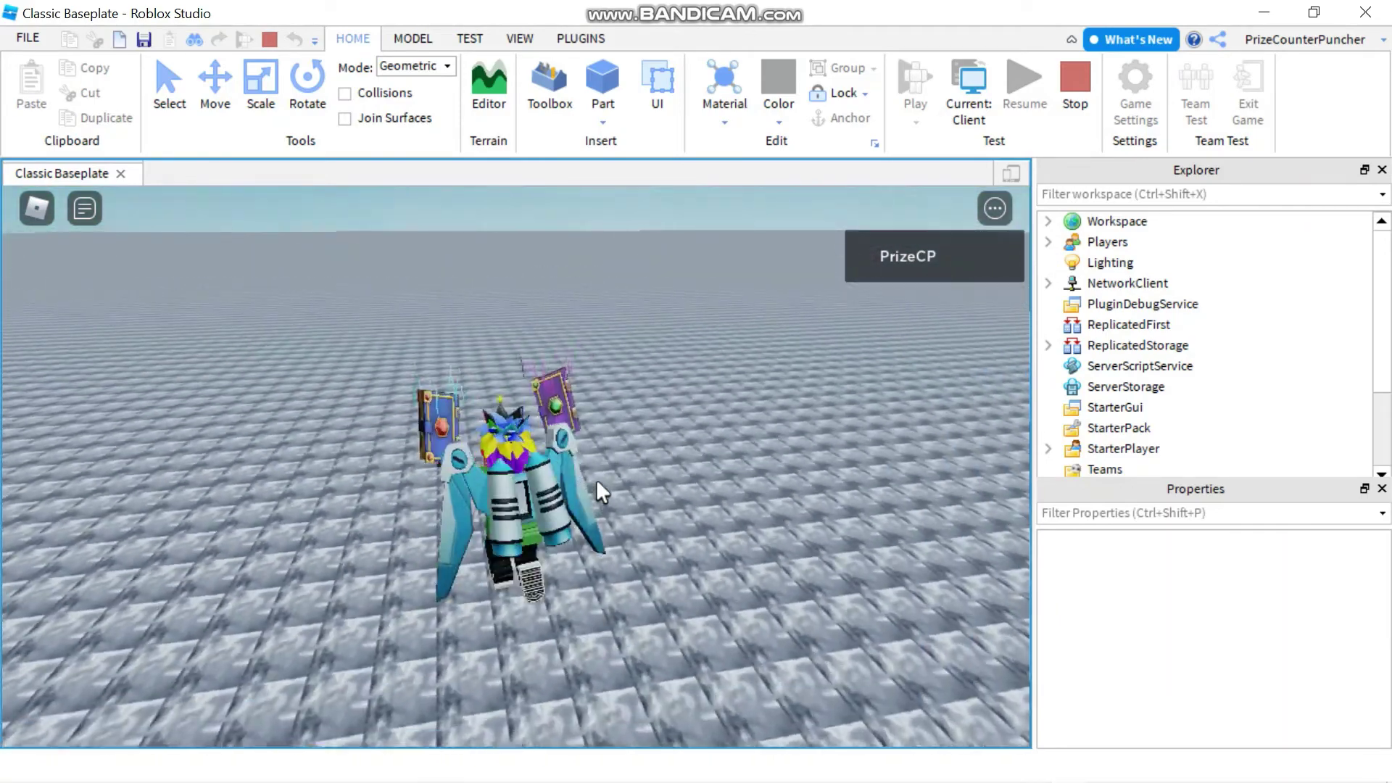
pyautogui.press('pageup')
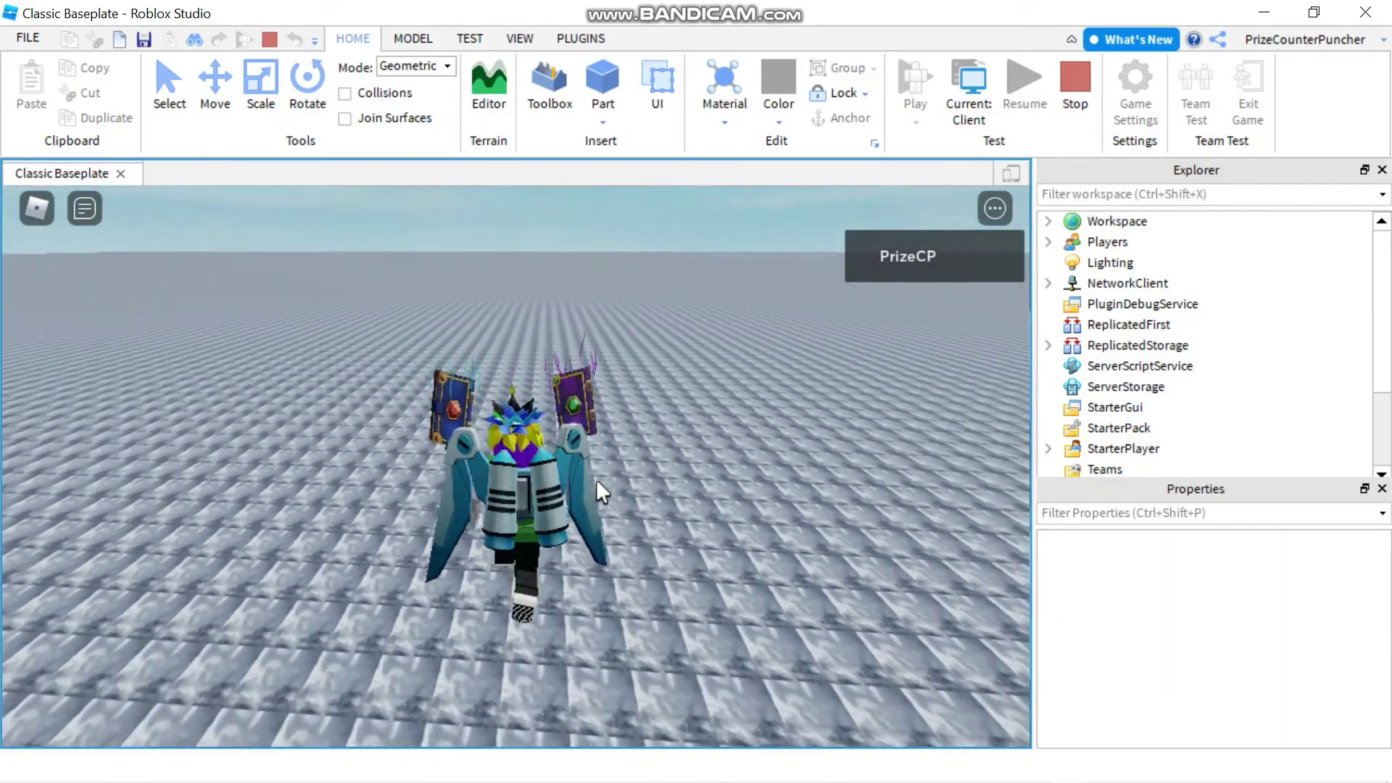
pyautogui.press('pageup')
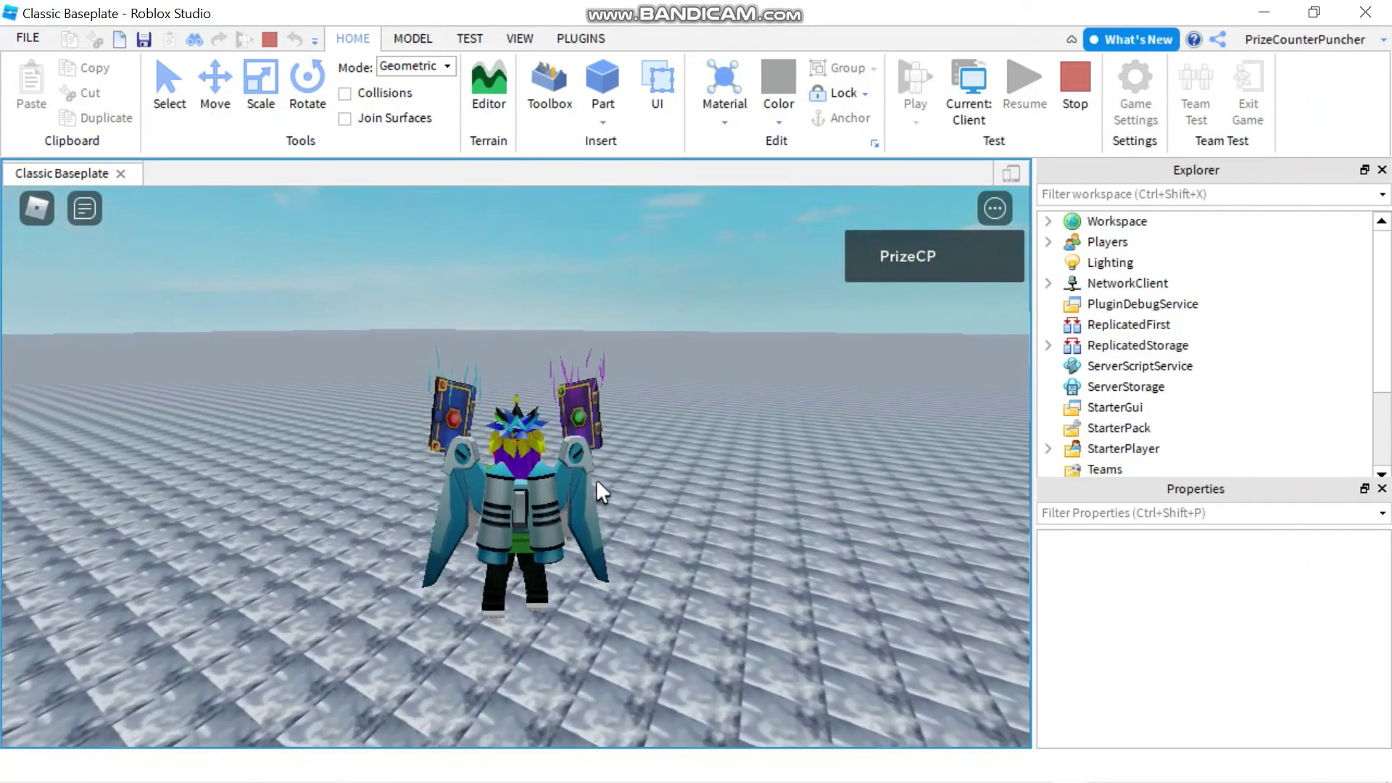
# Stop the playtest and delete the Texture from the Baseplate.
pyautogui.hotkey('shift', 'F5')
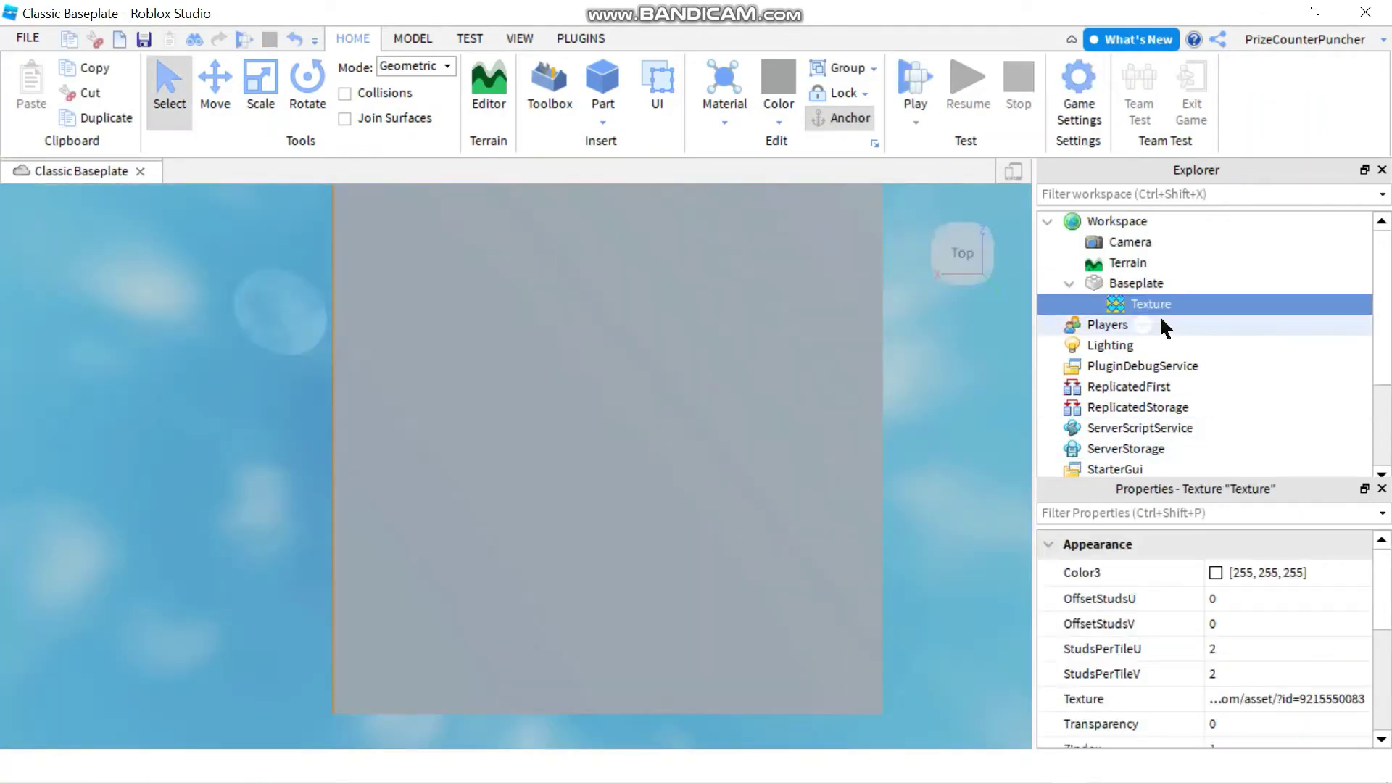
pyautogui.rightClick(1156, 305)
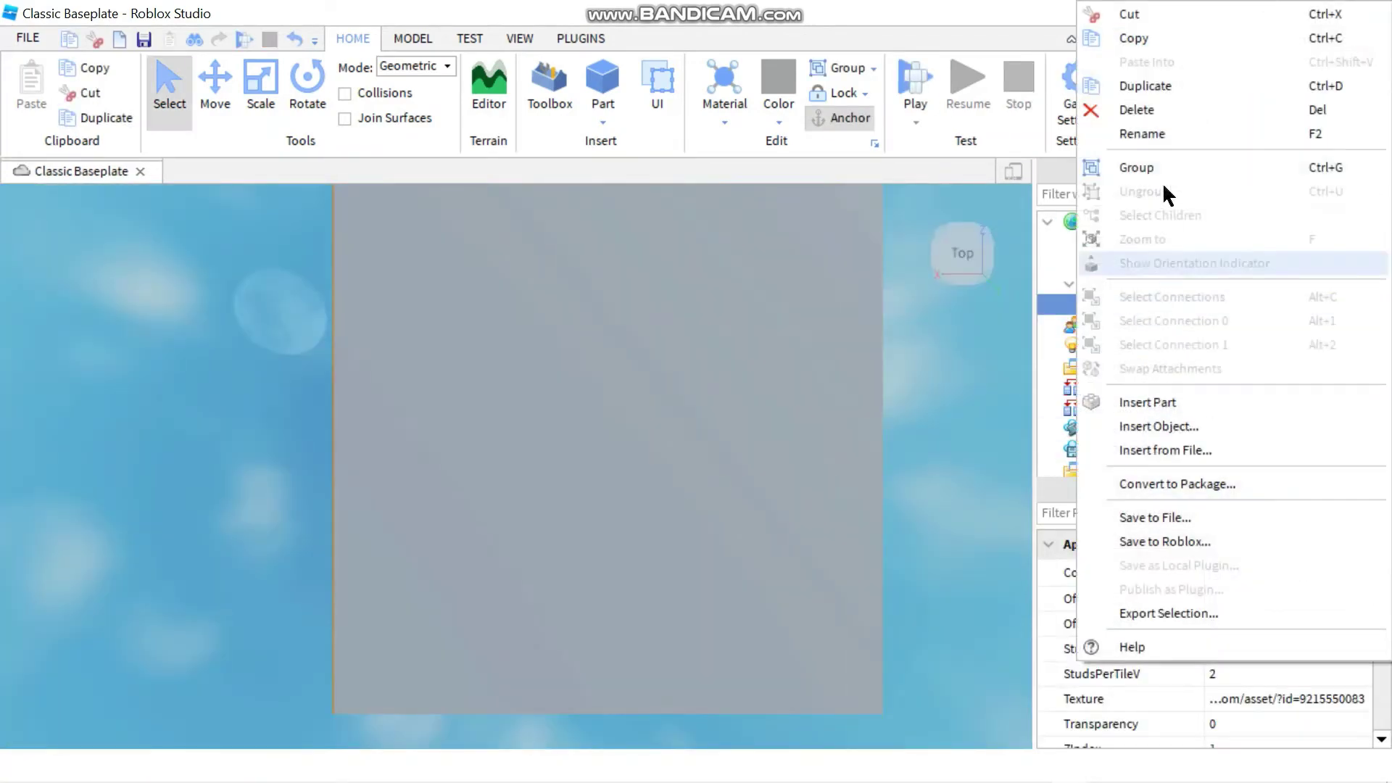
pyautogui.click(1135, 109)
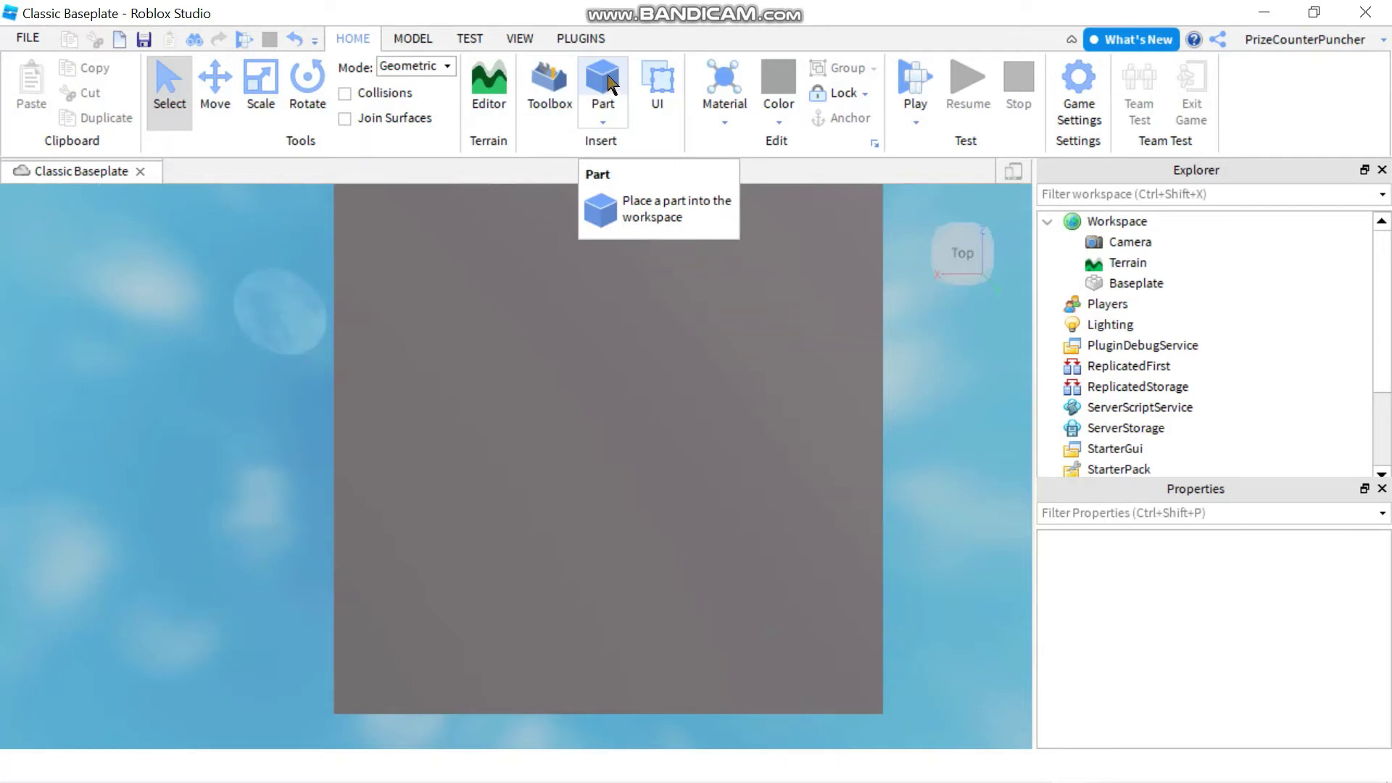
# Insert a new Part and zoom out to view the baseplate in perspective.
pyautogui.click(603, 78)
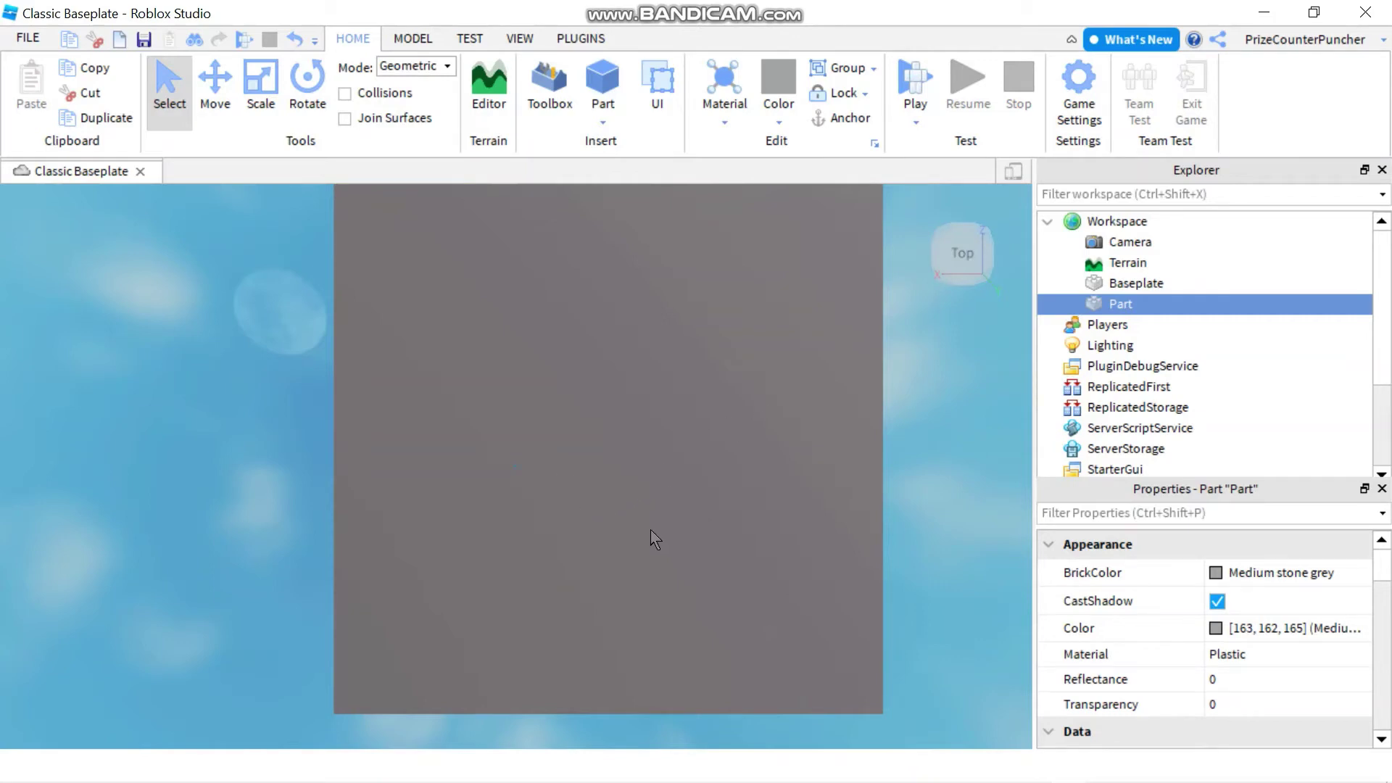
pyautogui.scroll(-3, 627, 533)
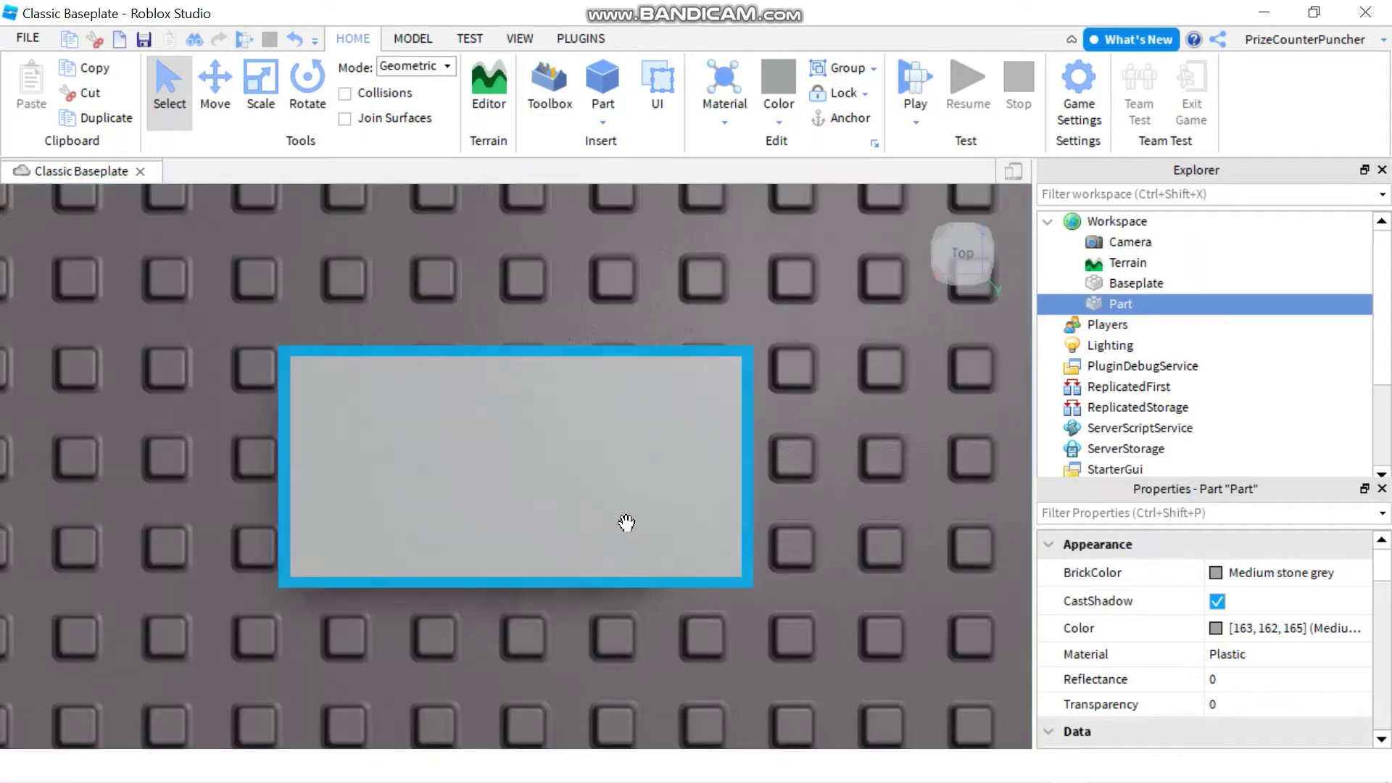
pyautogui.scroll(-5, 773, 516)
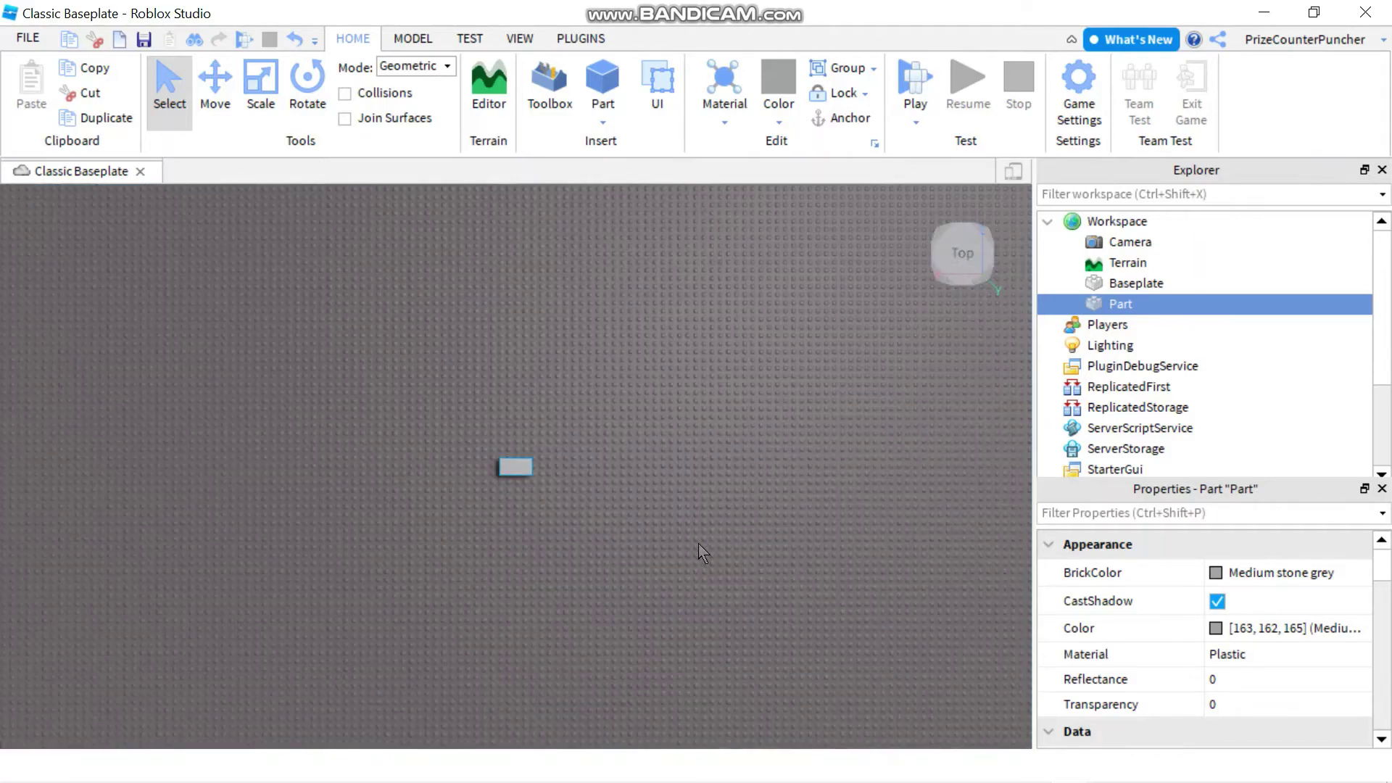
pyautogui.moveTo(577, 609); pyautogui.dragTo(577, 609, button='right')
# Scale the part sideways, deeper and taller into a large cube.
pyautogui.click(261, 79)
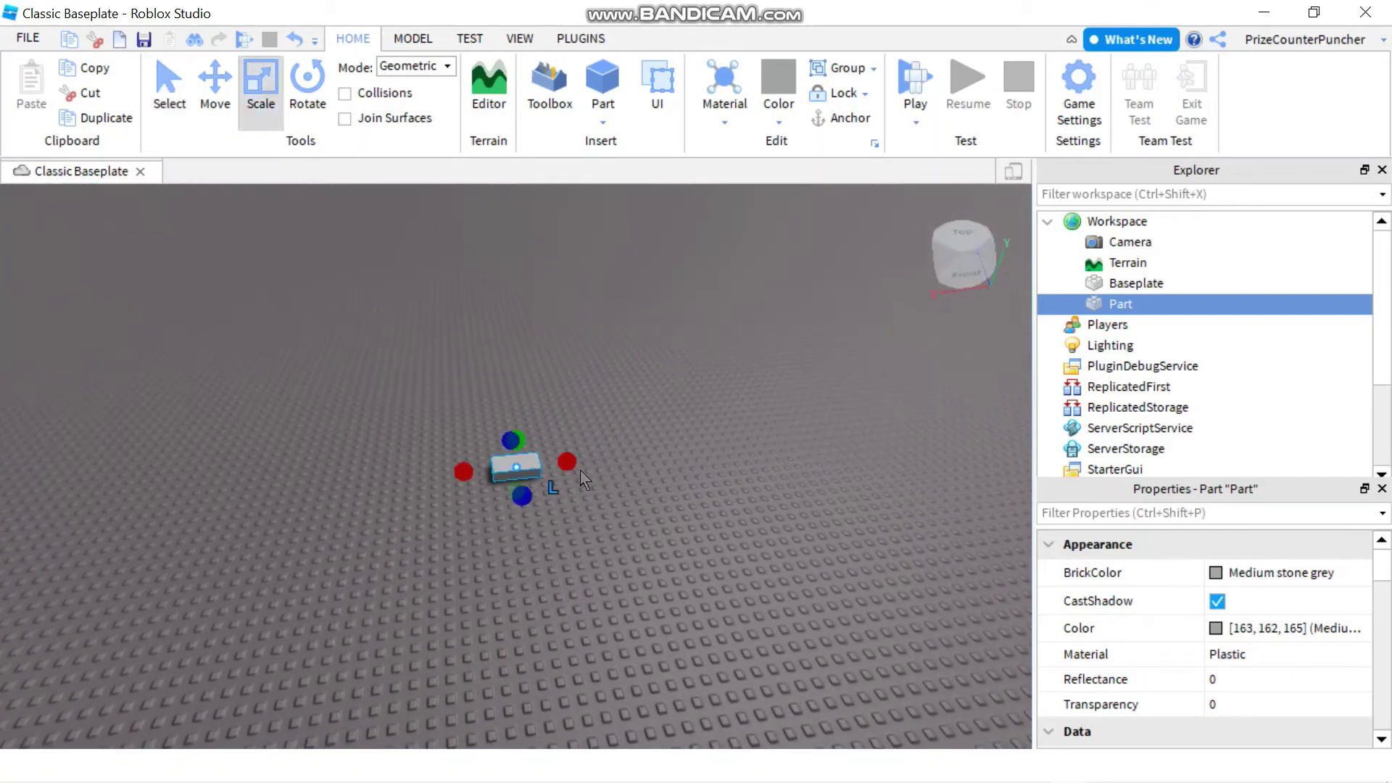
pyautogui.moveTo(568, 464); pyautogui.dragTo(630, 454)
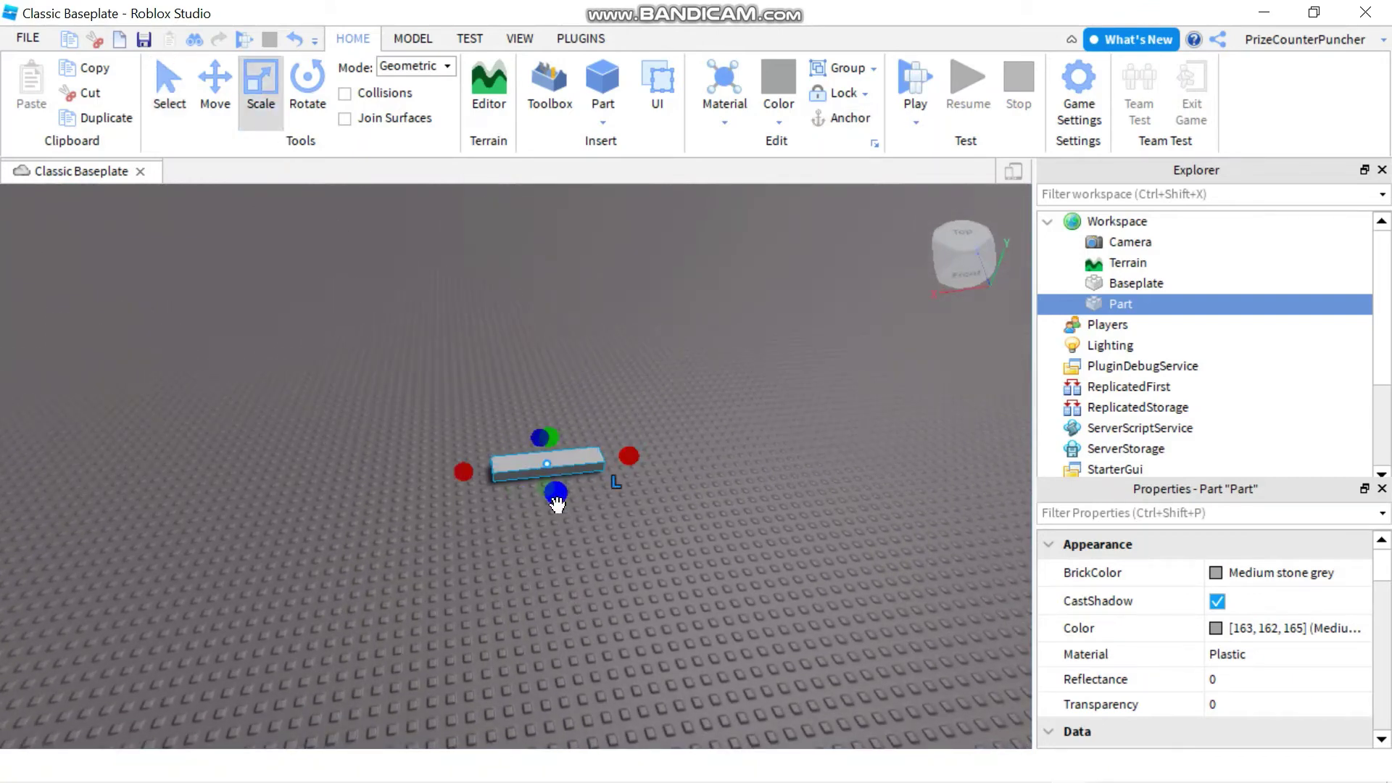
pyautogui.moveTo(554, 491); pyautogui.dragTo(571, 546)
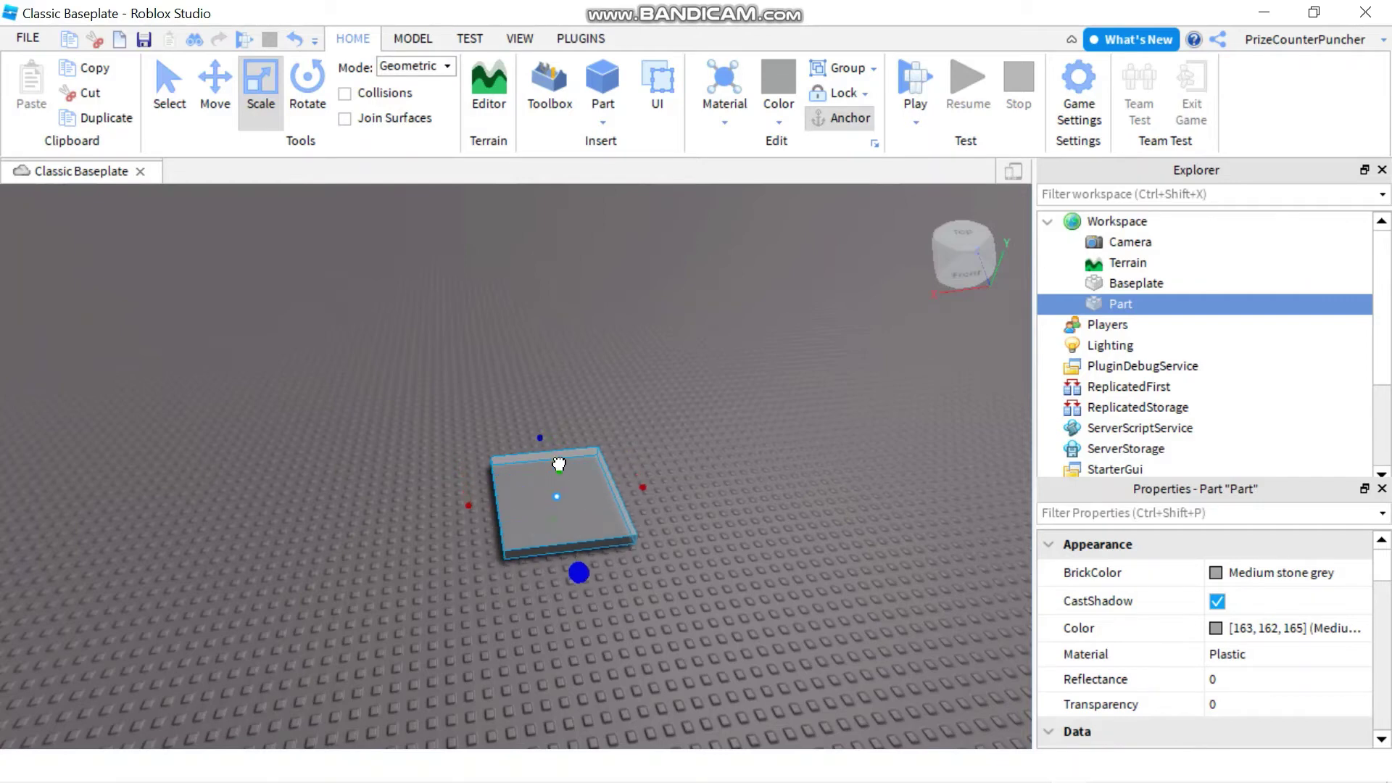
pyautogui.moveTo(557, 464); pyautogui.dragTo(556, 400)
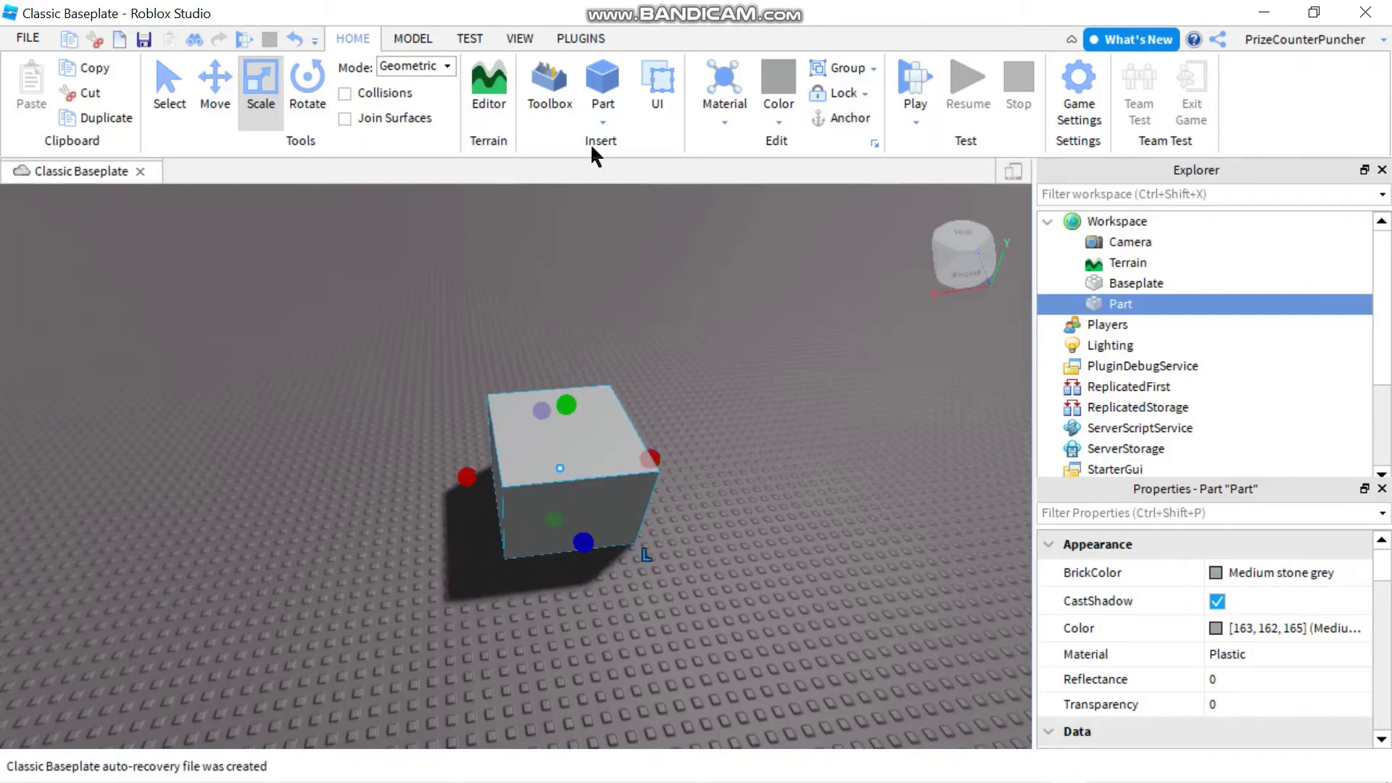
pyautogui.click(555, 90)
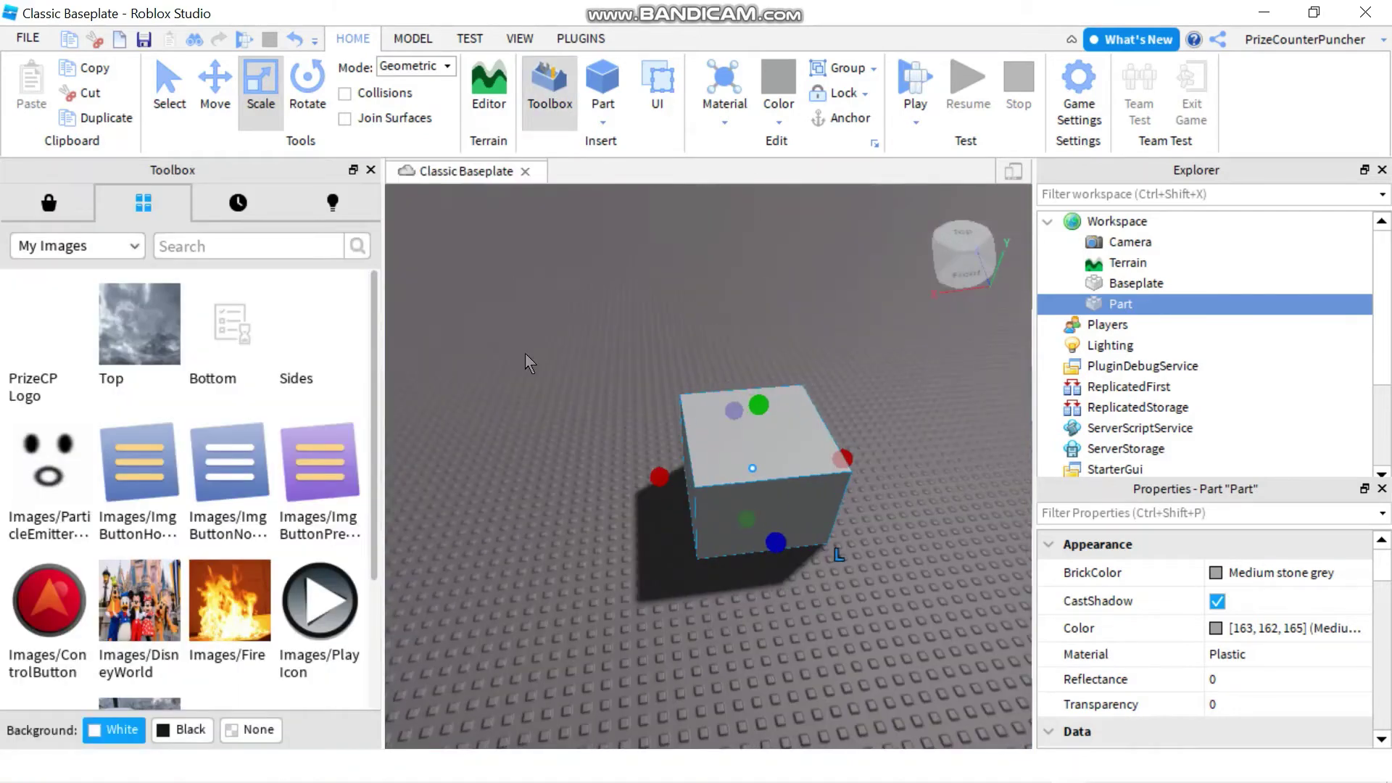
pyautogui.click(138, 335)
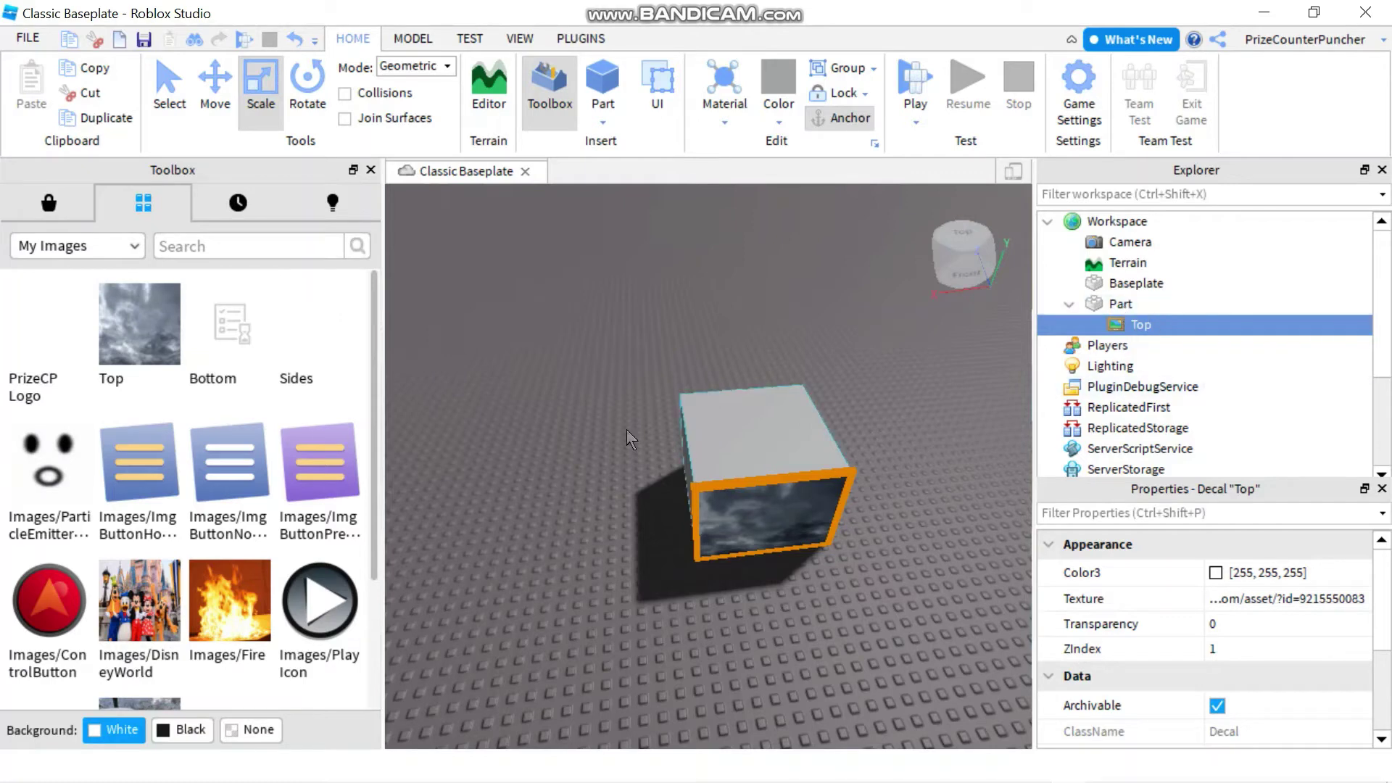
pyautogui.click(369, 171)
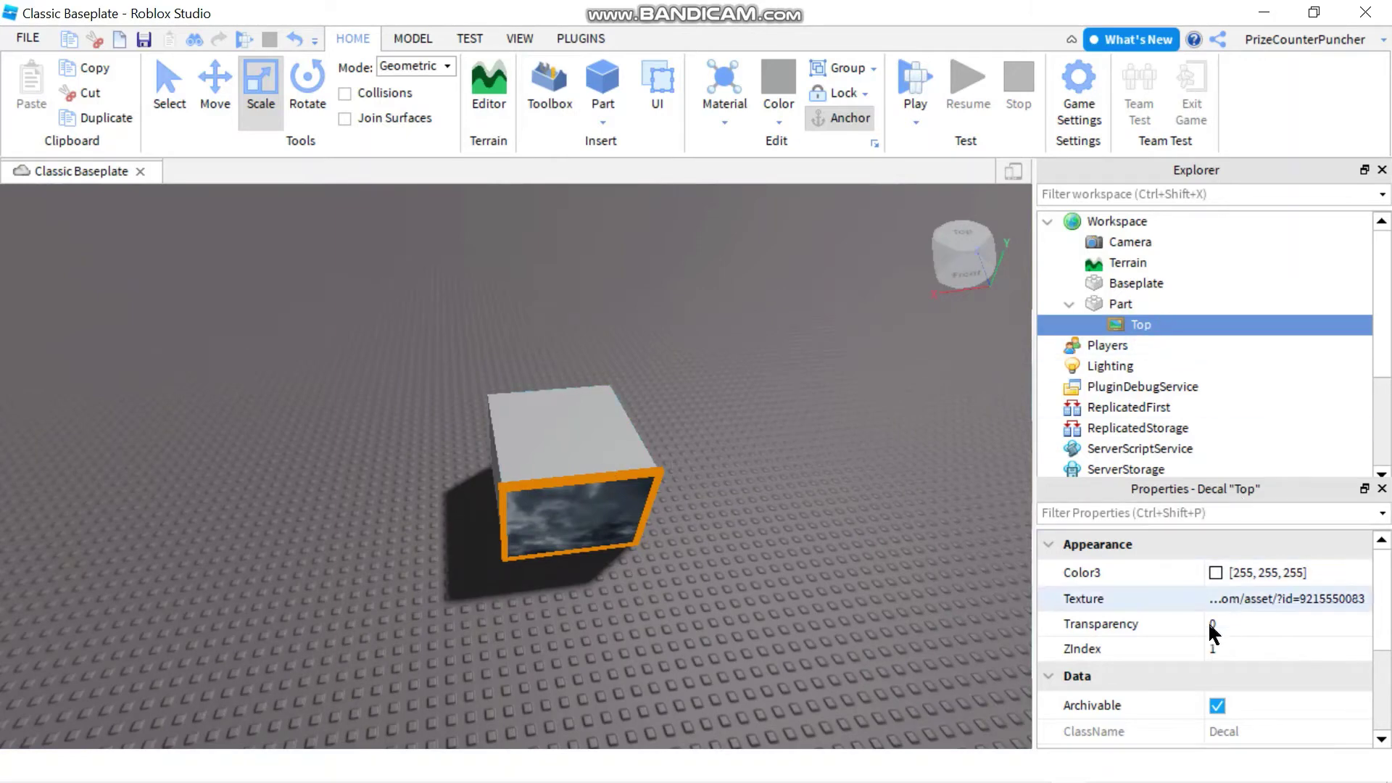
pyautogui.scroll(-3, 1142, 641)
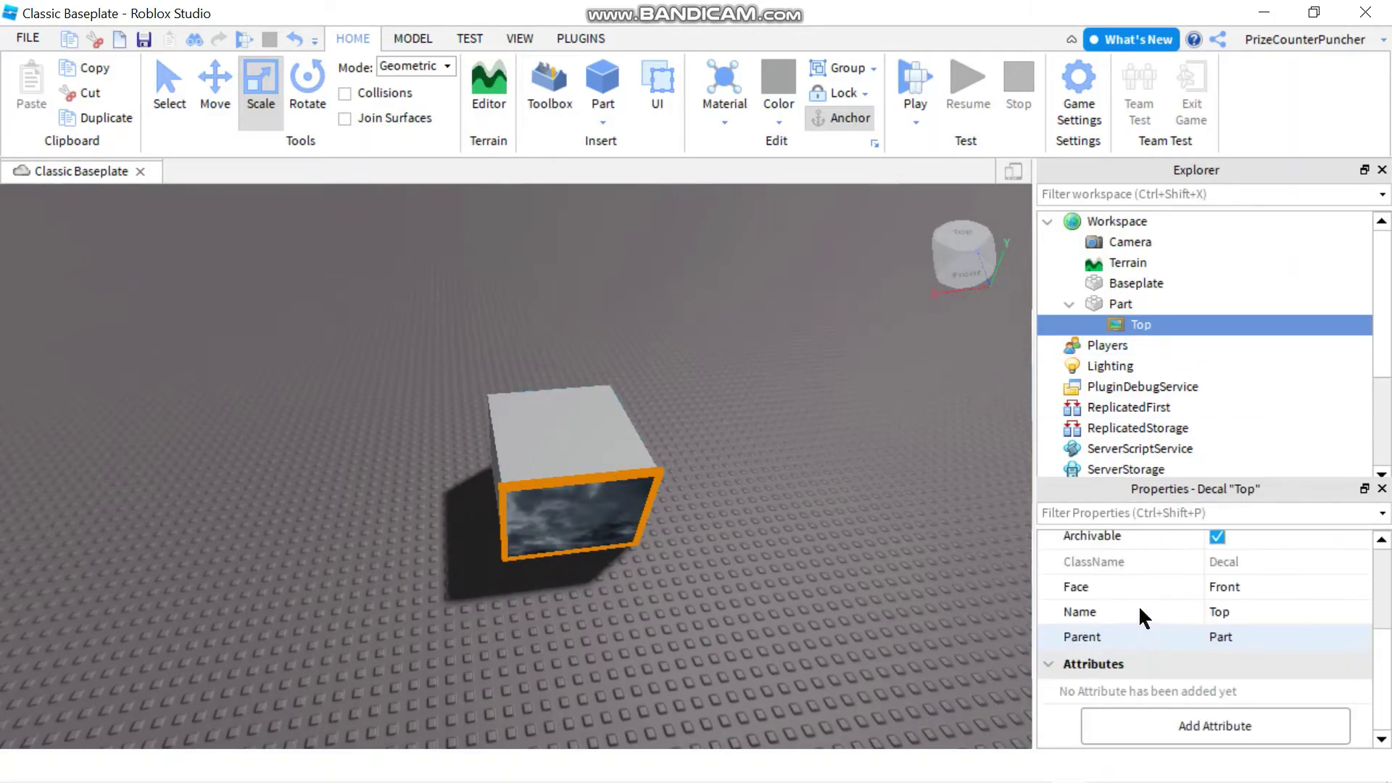
pyautogui.moveTo(1145, 331)
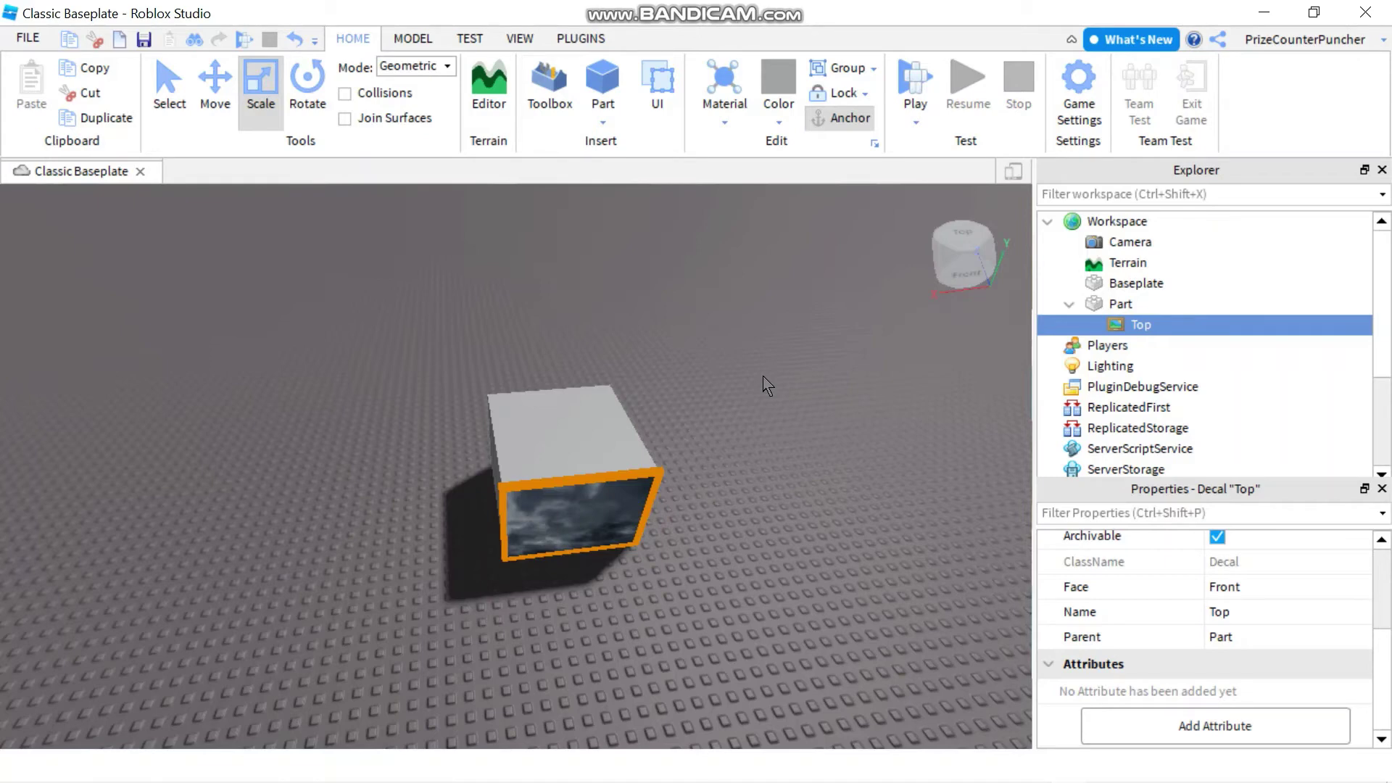
# Duplicate the Top decal with Ctrl+D until the Part holds six copies.
pyautogui.hotkey('ctrl', 'd')
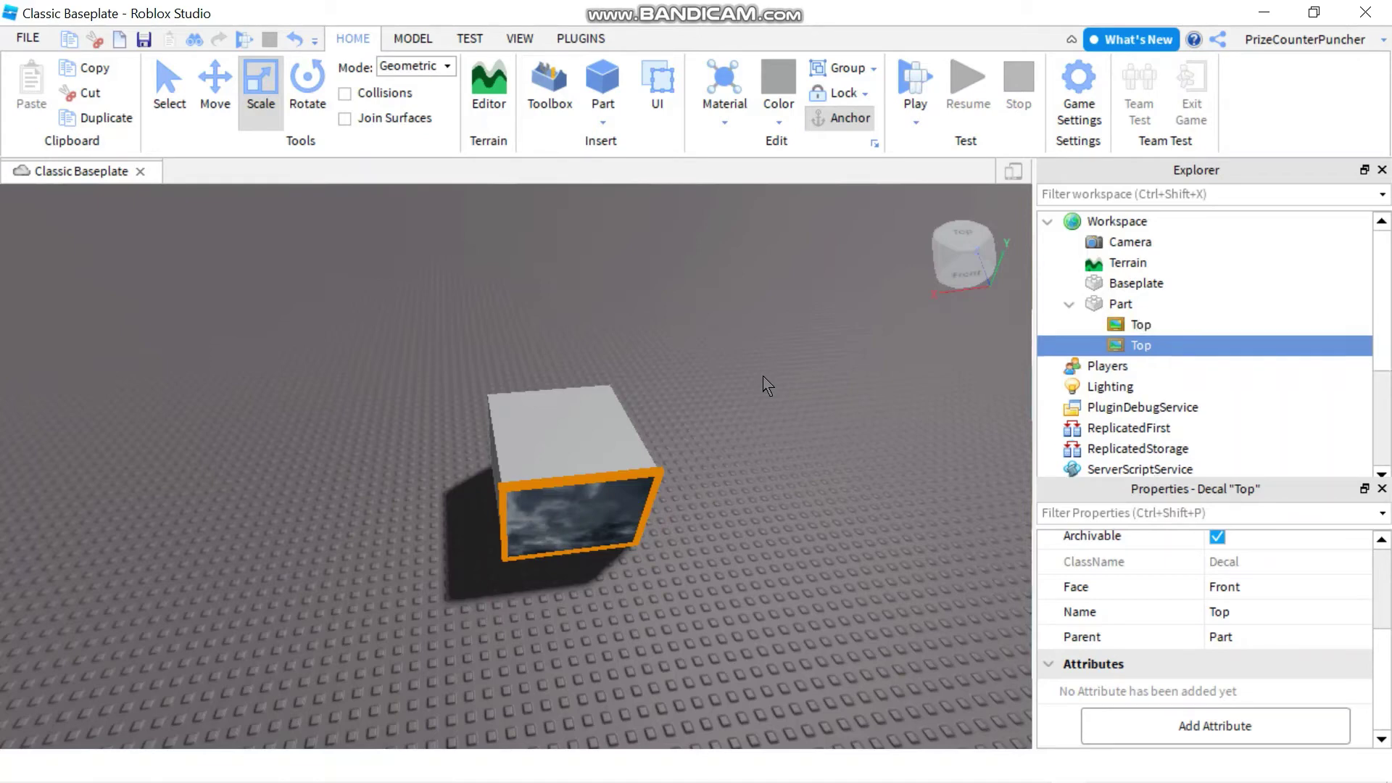
pyautogui.hotkey('ctrl', 'd')
pyautogui.hotkey('ctrl', 'd')
pyautogui.hotkey('ctrl', 'd')
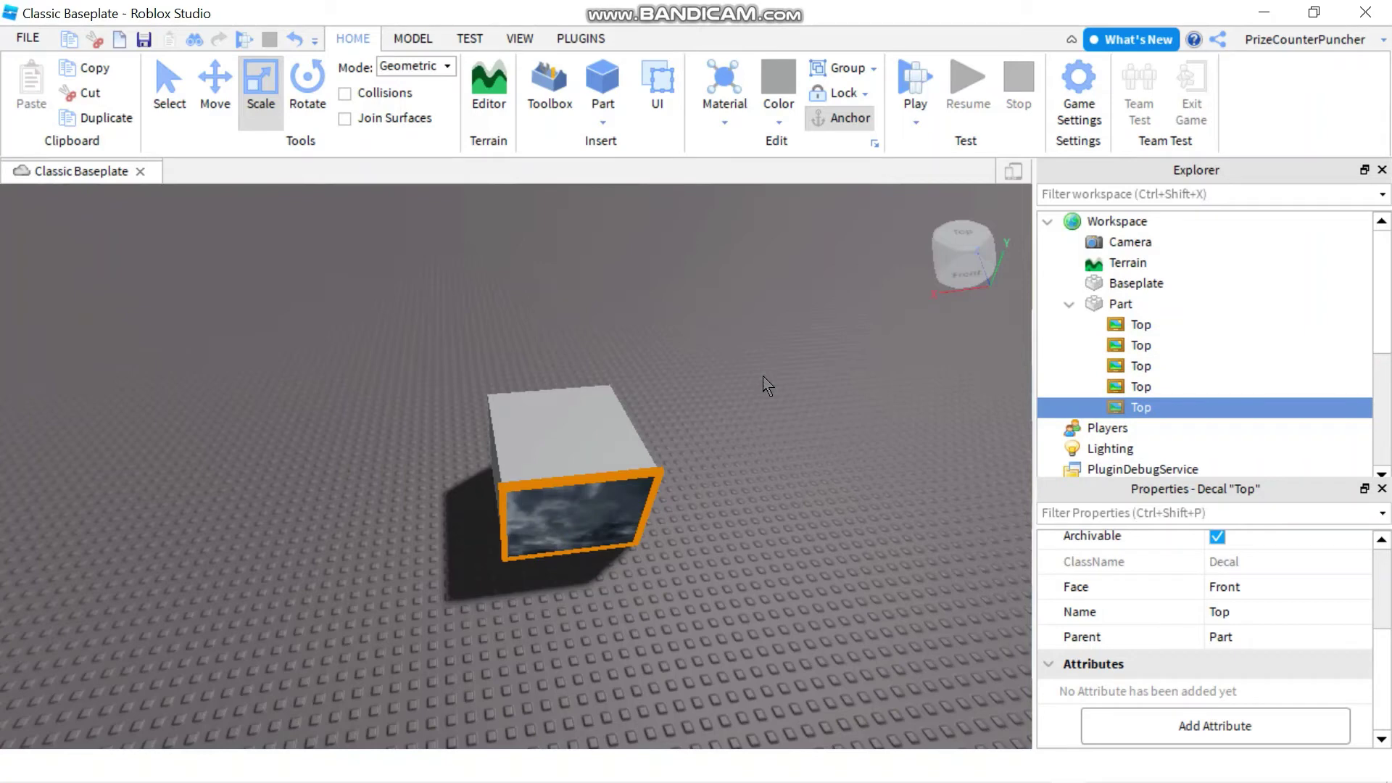
pyautogui.hotkey('ctrl', 'd')
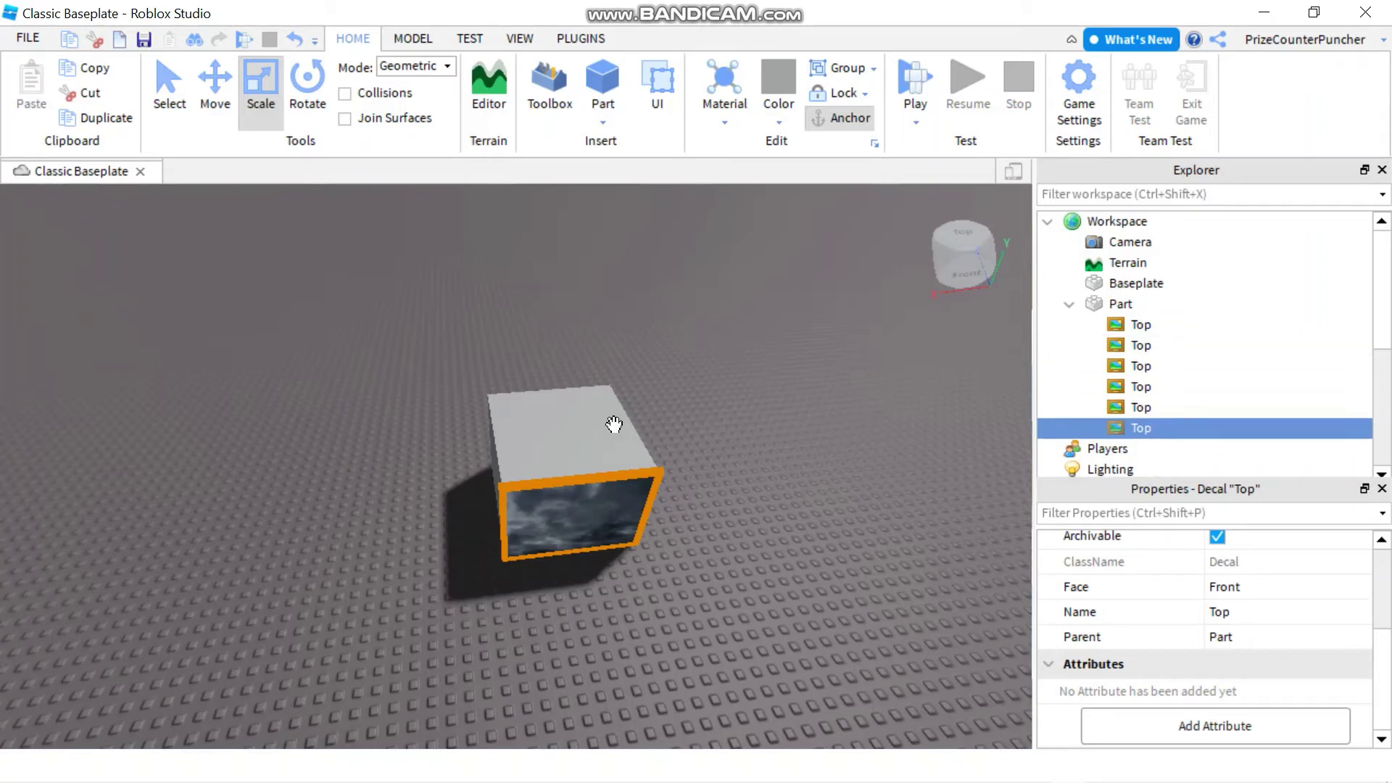
# Set the second and third Top decals' Face to Back and Bottom.
pyautogui.click(1142, 324)
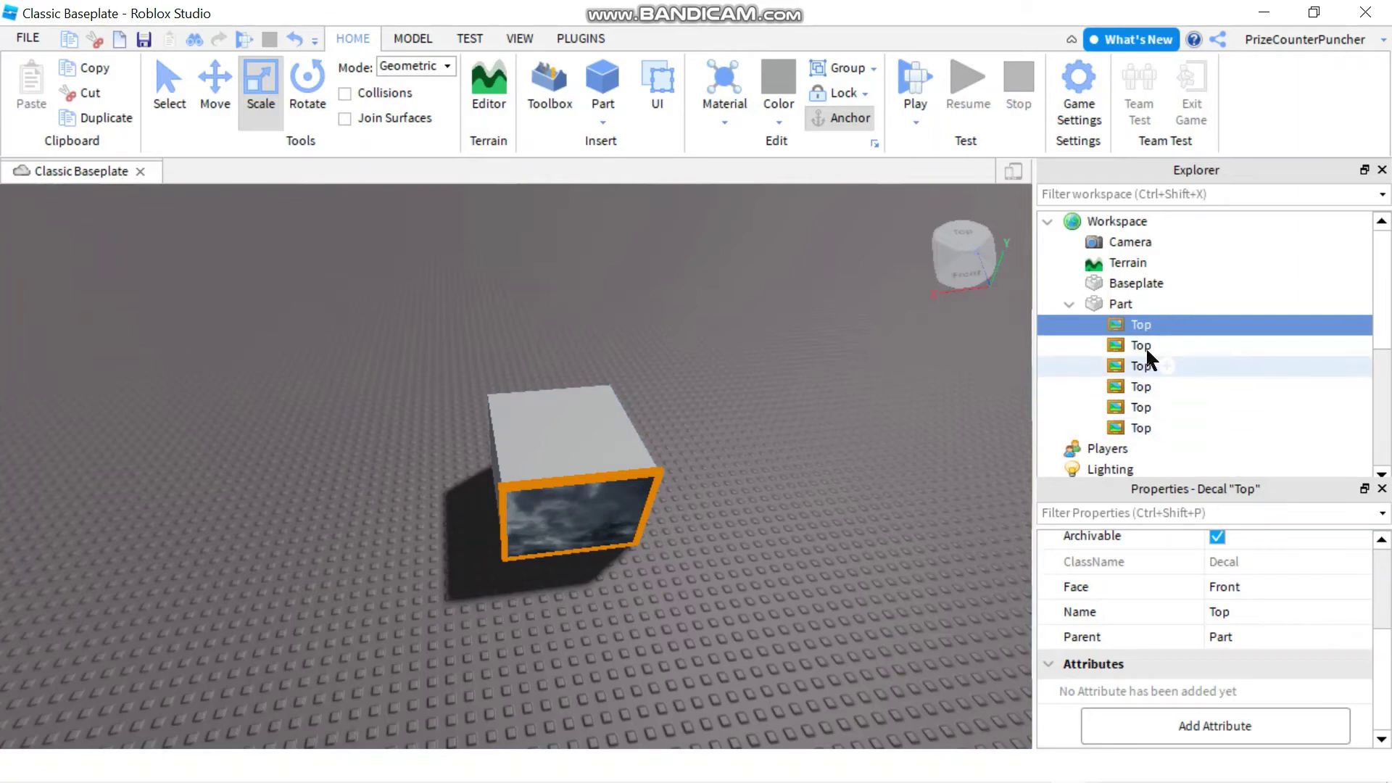
pyautogui.click(1145, 345)
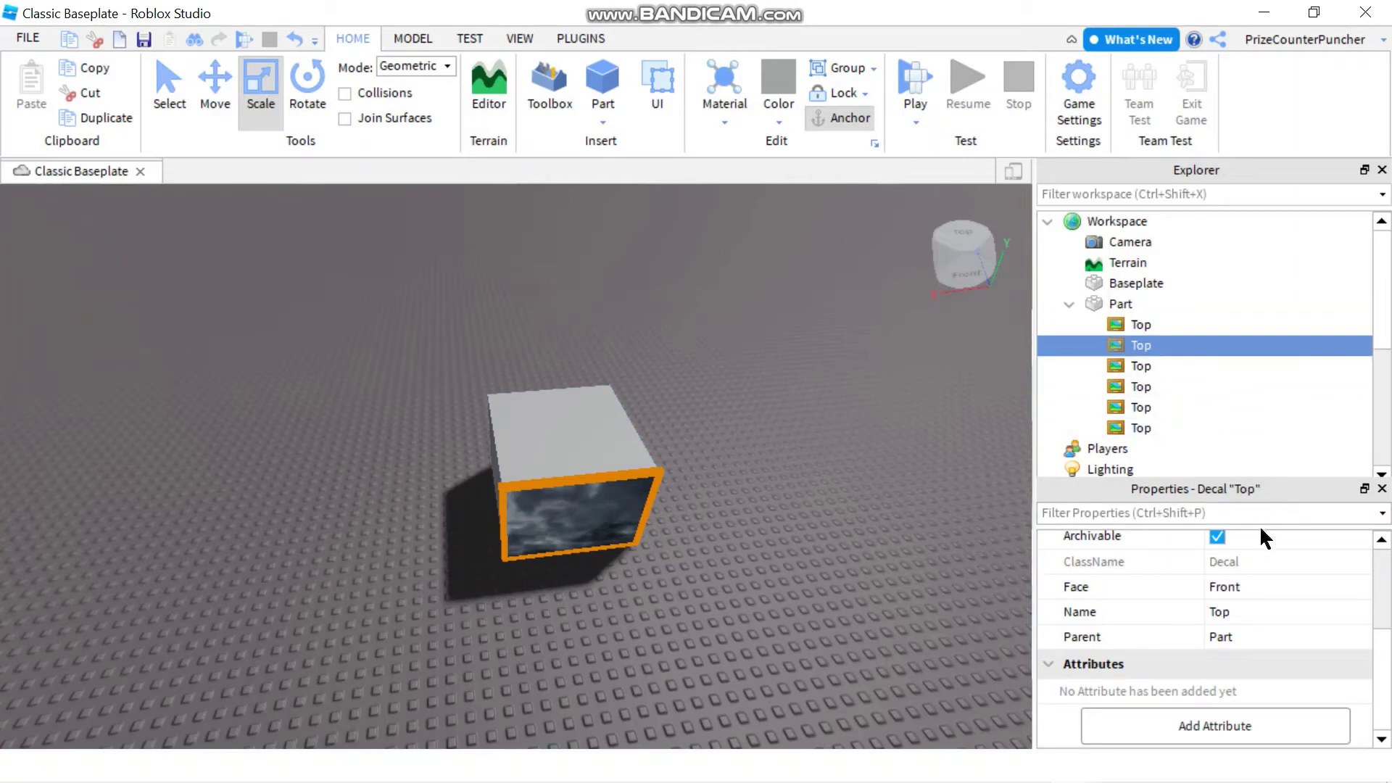
pyautogui.click(1260, 583)
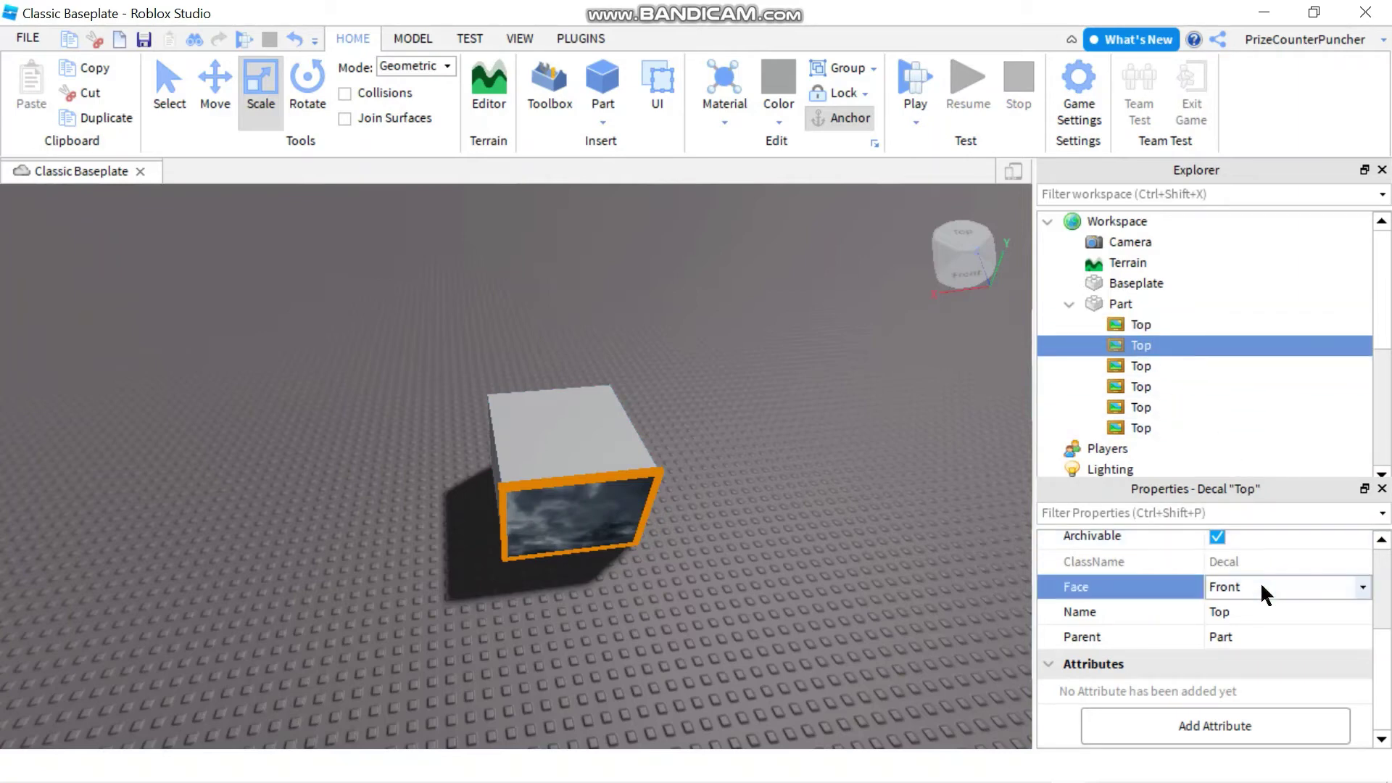
pyautogui.click(1261, 583)
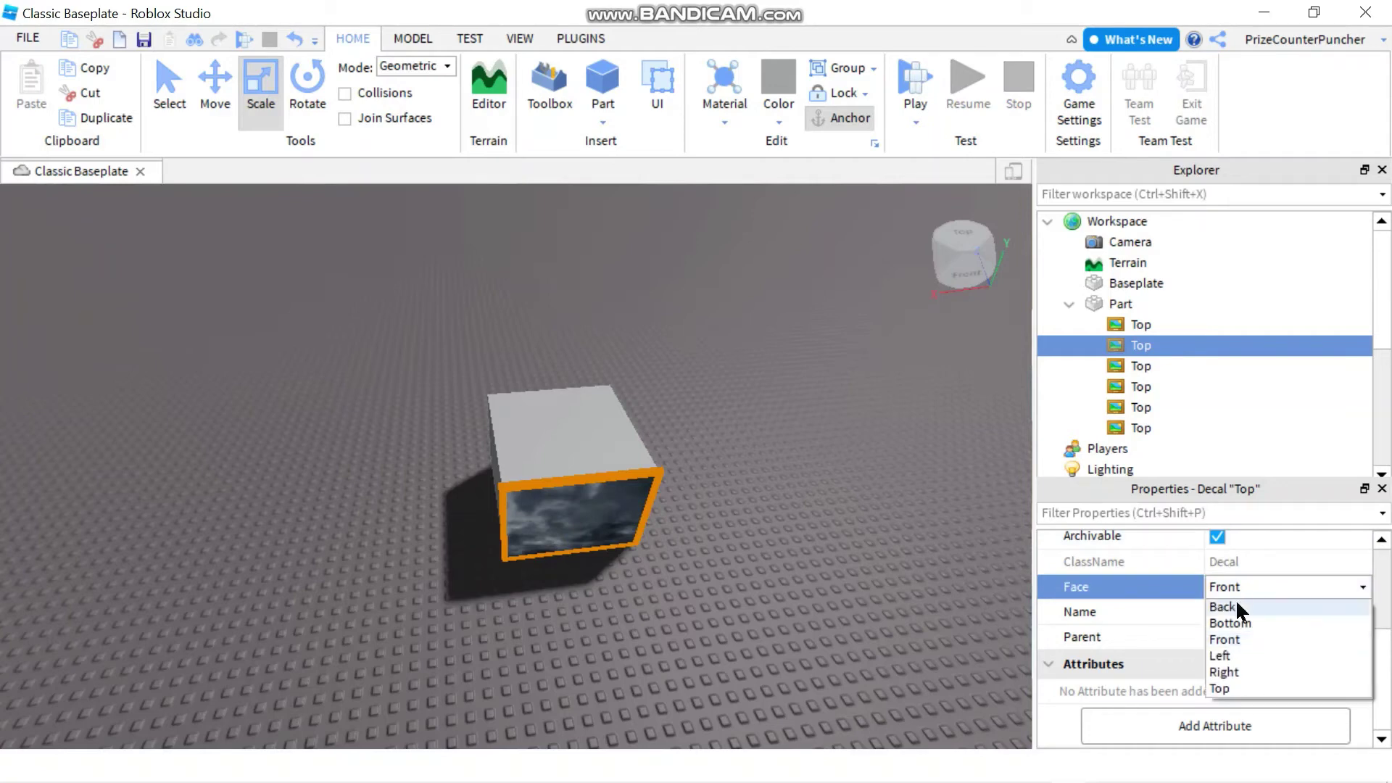
pyautogui.click(1236, 606)
pyautogui.click(1140, 366)
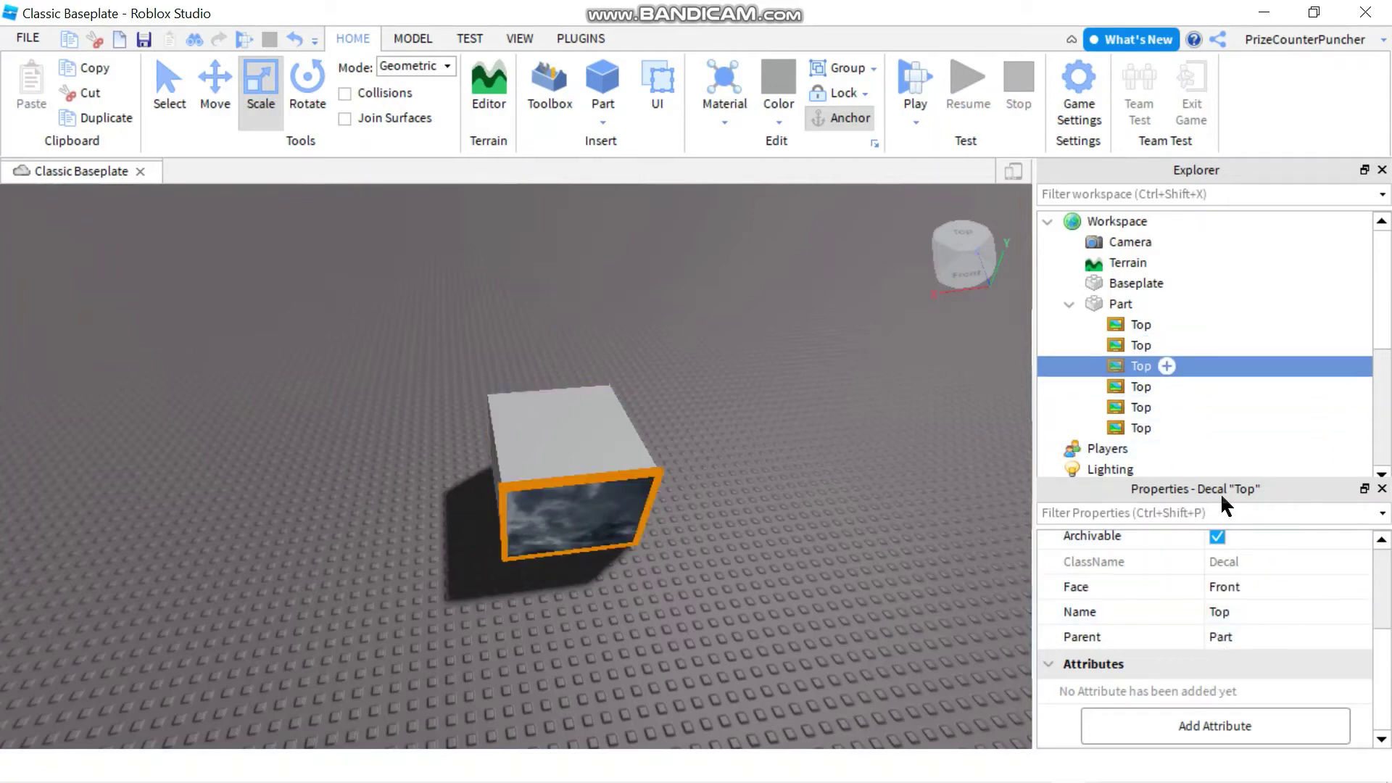
pyautogui.click(1244, 584)
pyautogui.click(1244, 585)
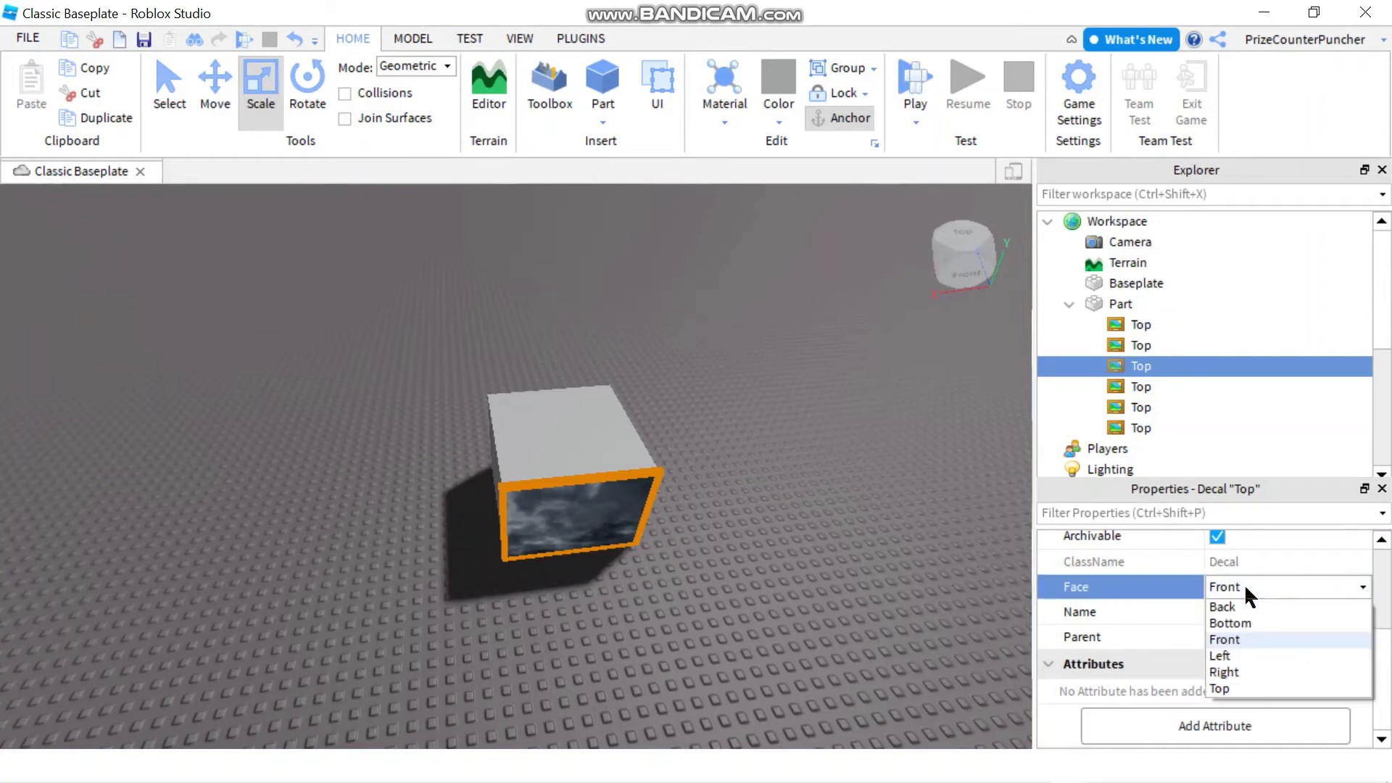
pyautogui.click(1240, 622)
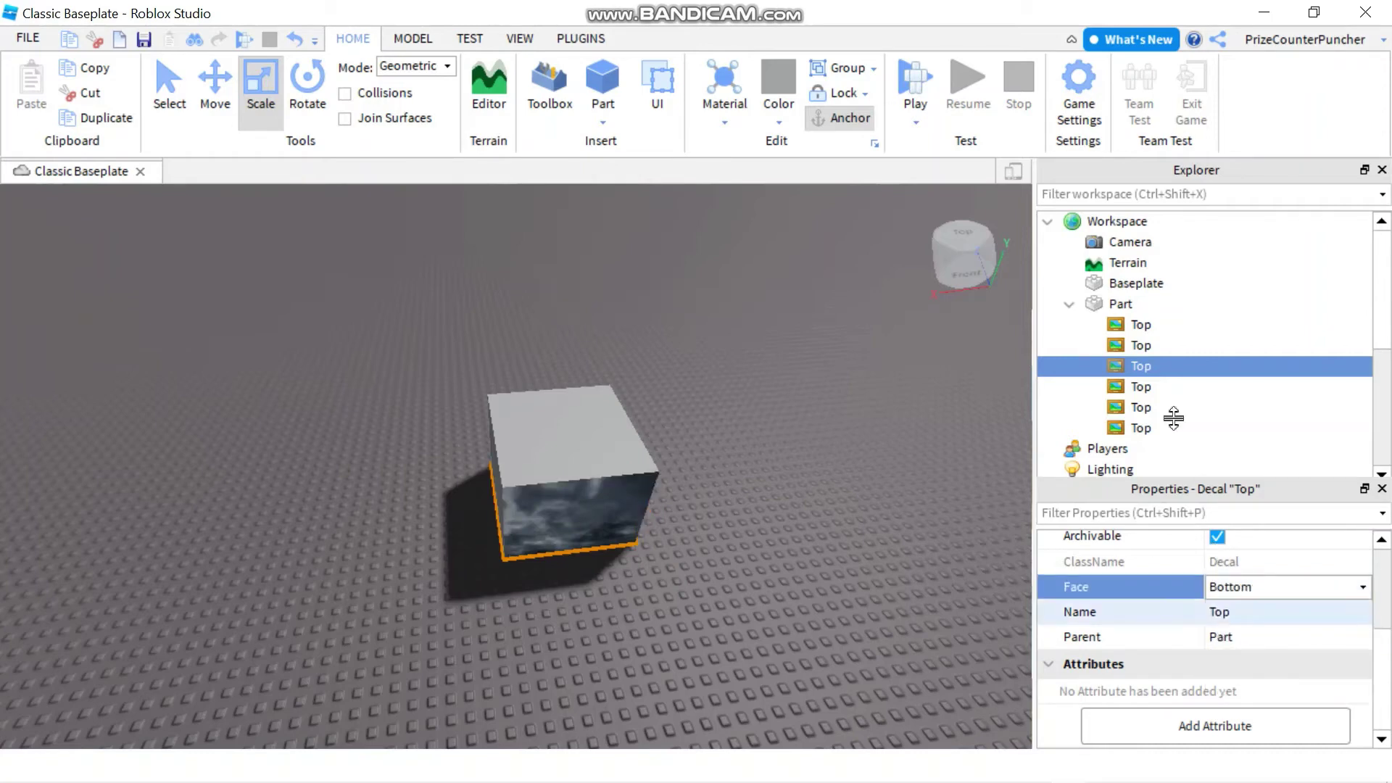
# Set the fourth, fifth and sixth decals' Face to Left, Right and Top.
pyautogui.click(1142, 386)
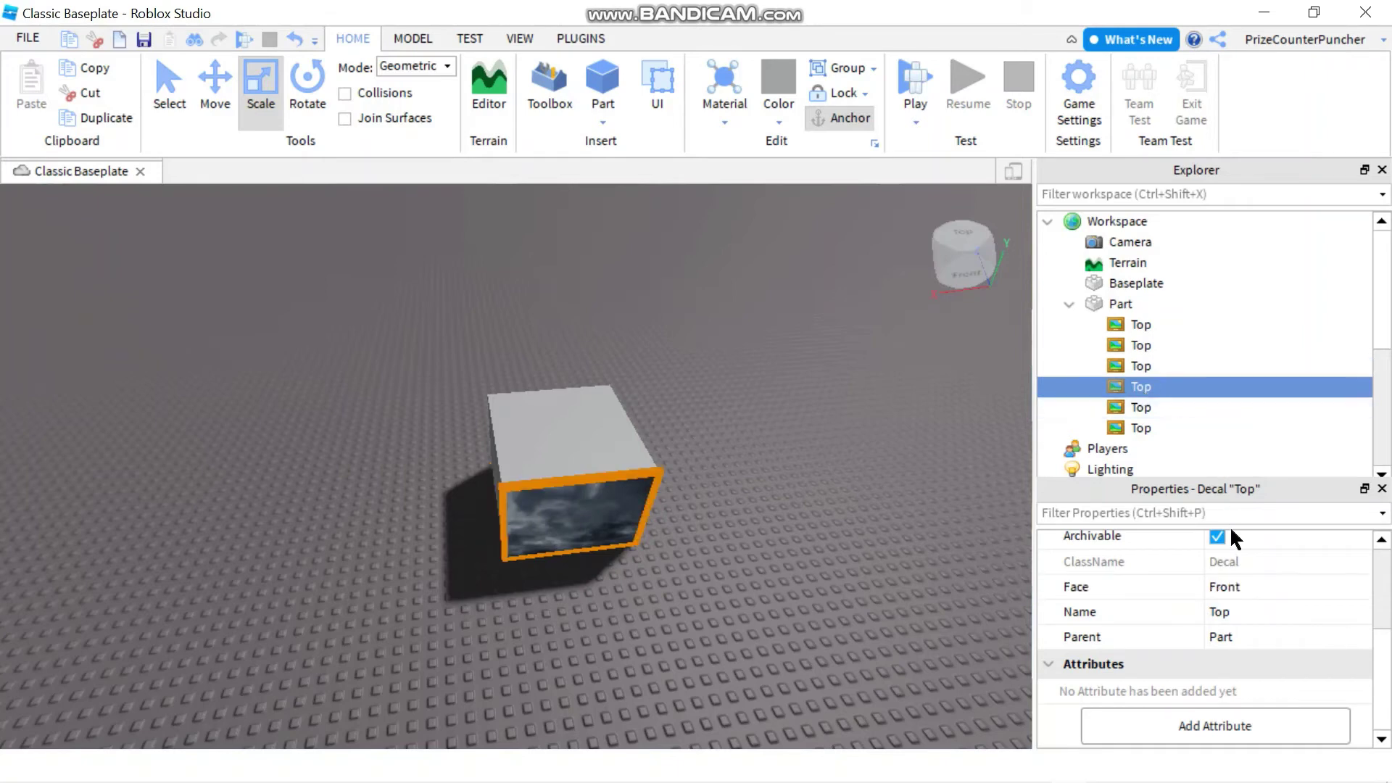
pyautogui.click(1243, 582)
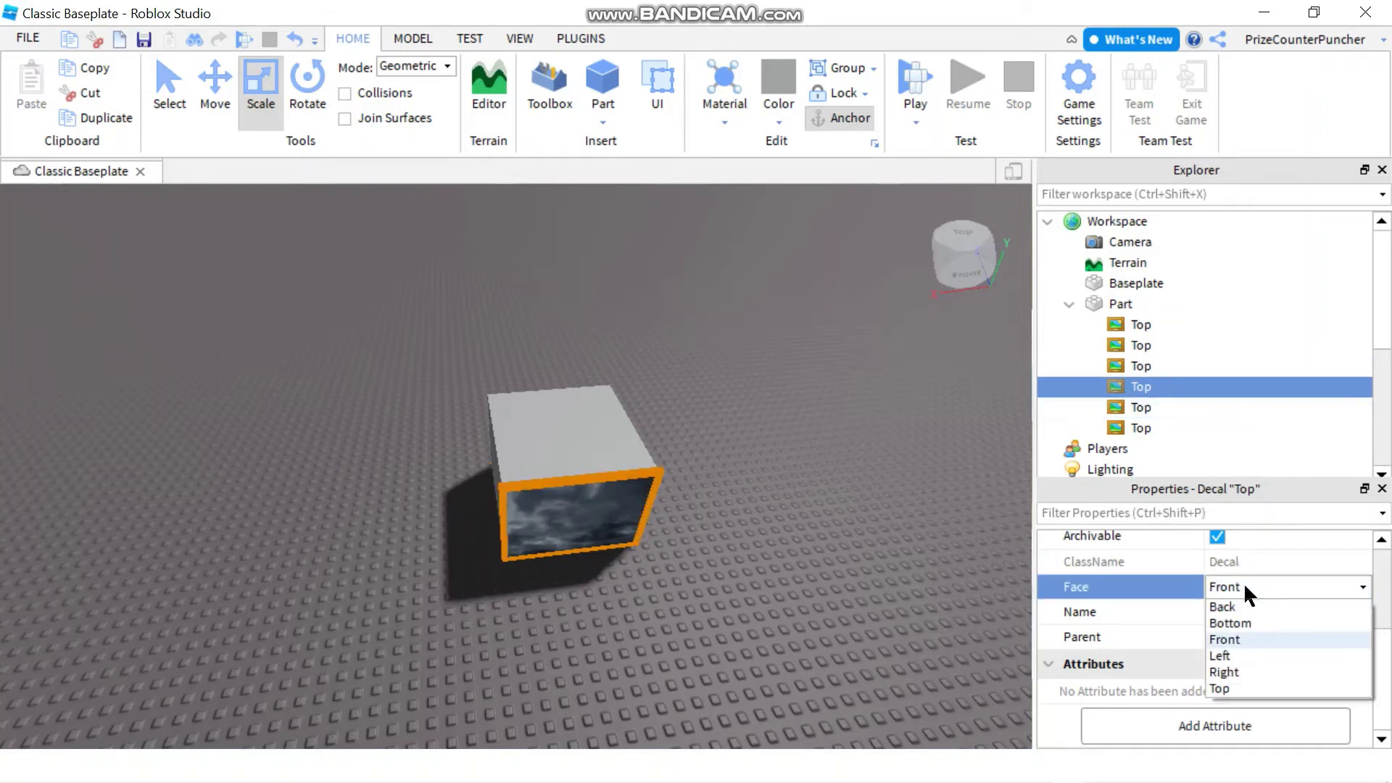
pyautogui.click(1226, 655)
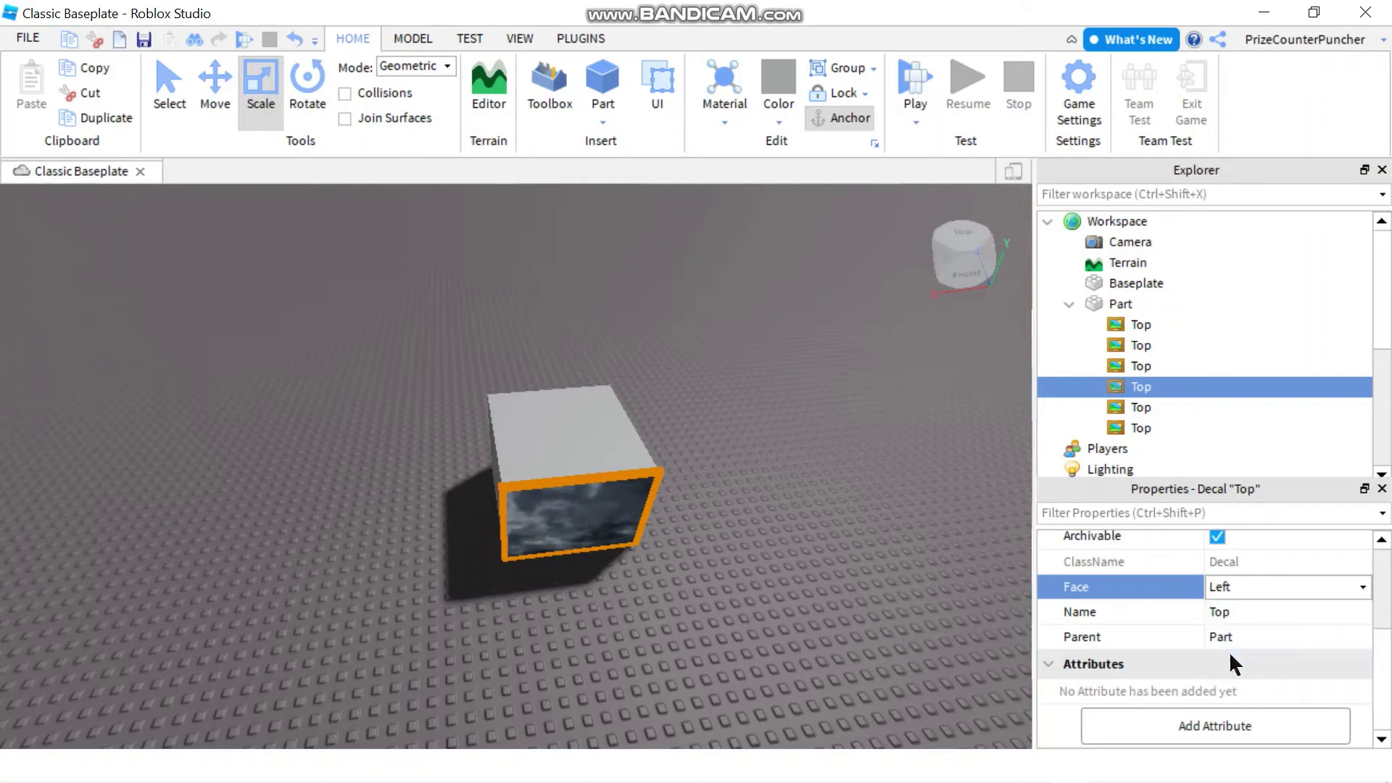
pyautogui.click(1141, 406)
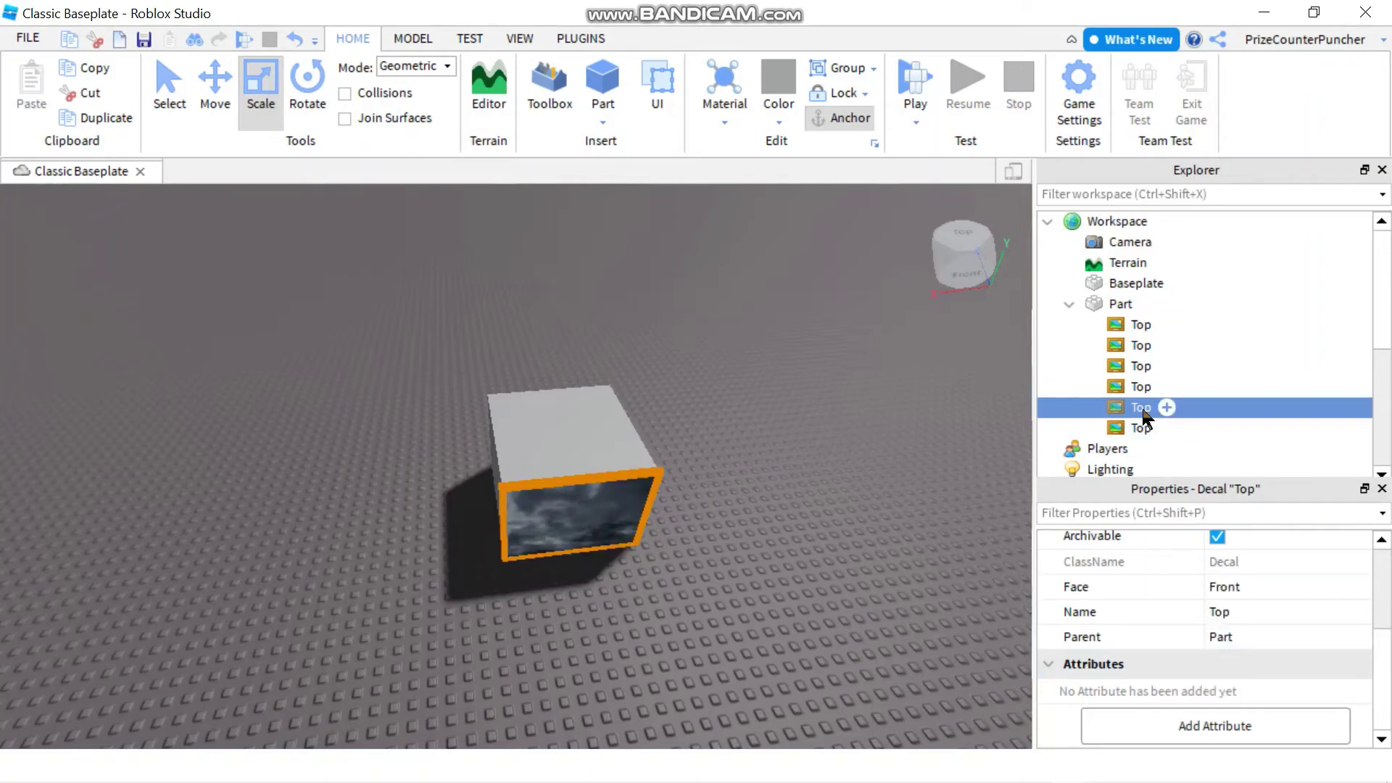
pyautogui.click(1242, 589)
pyautogui.click(1241, 589)
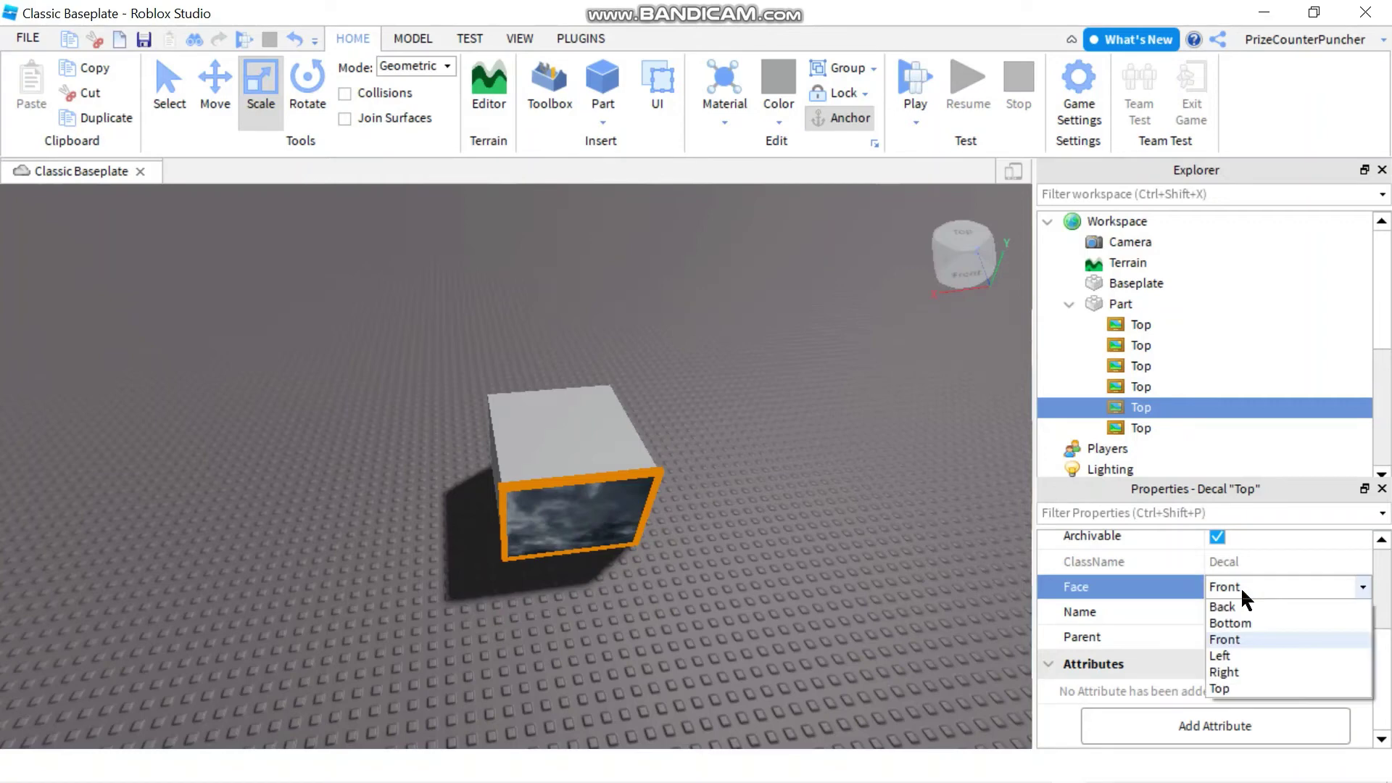
pyautogui.click(1229, 673)
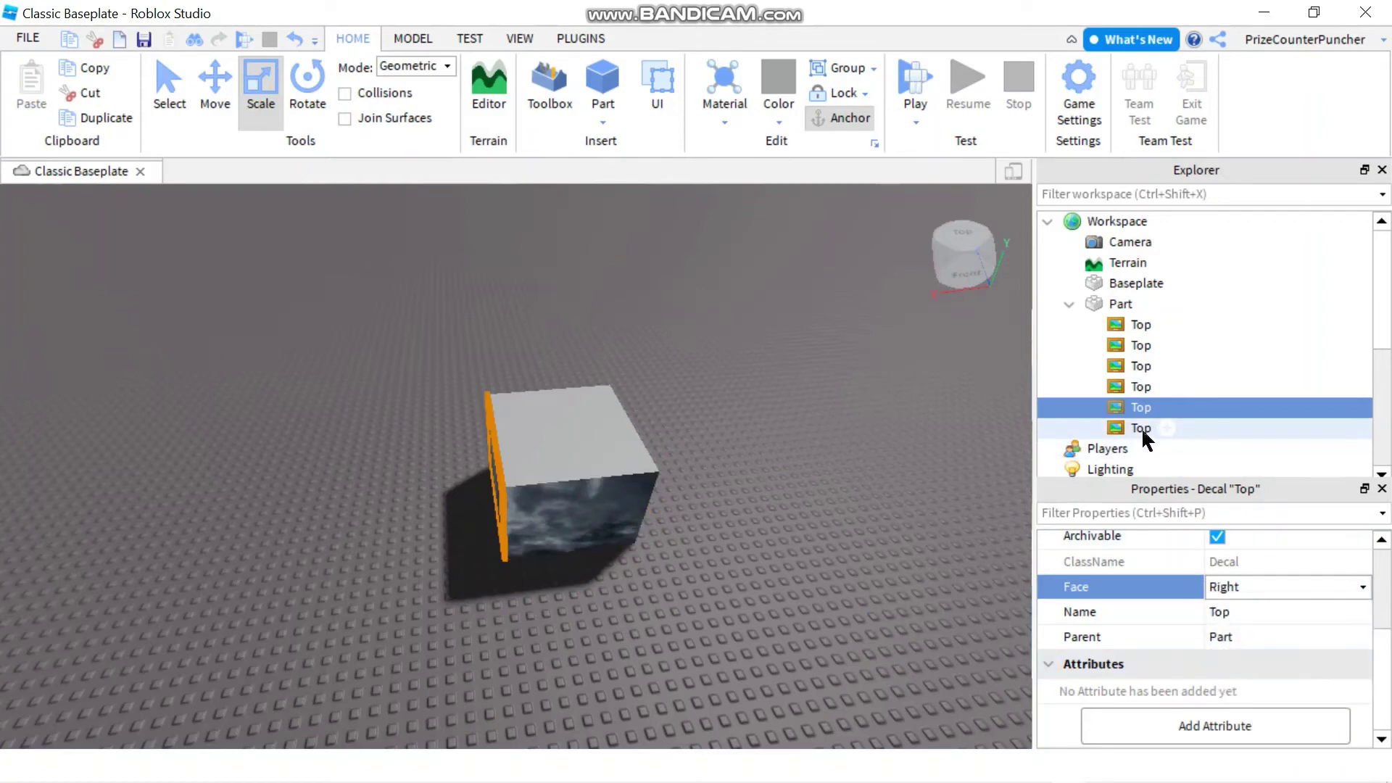
pyautogui.click(1167, 434)
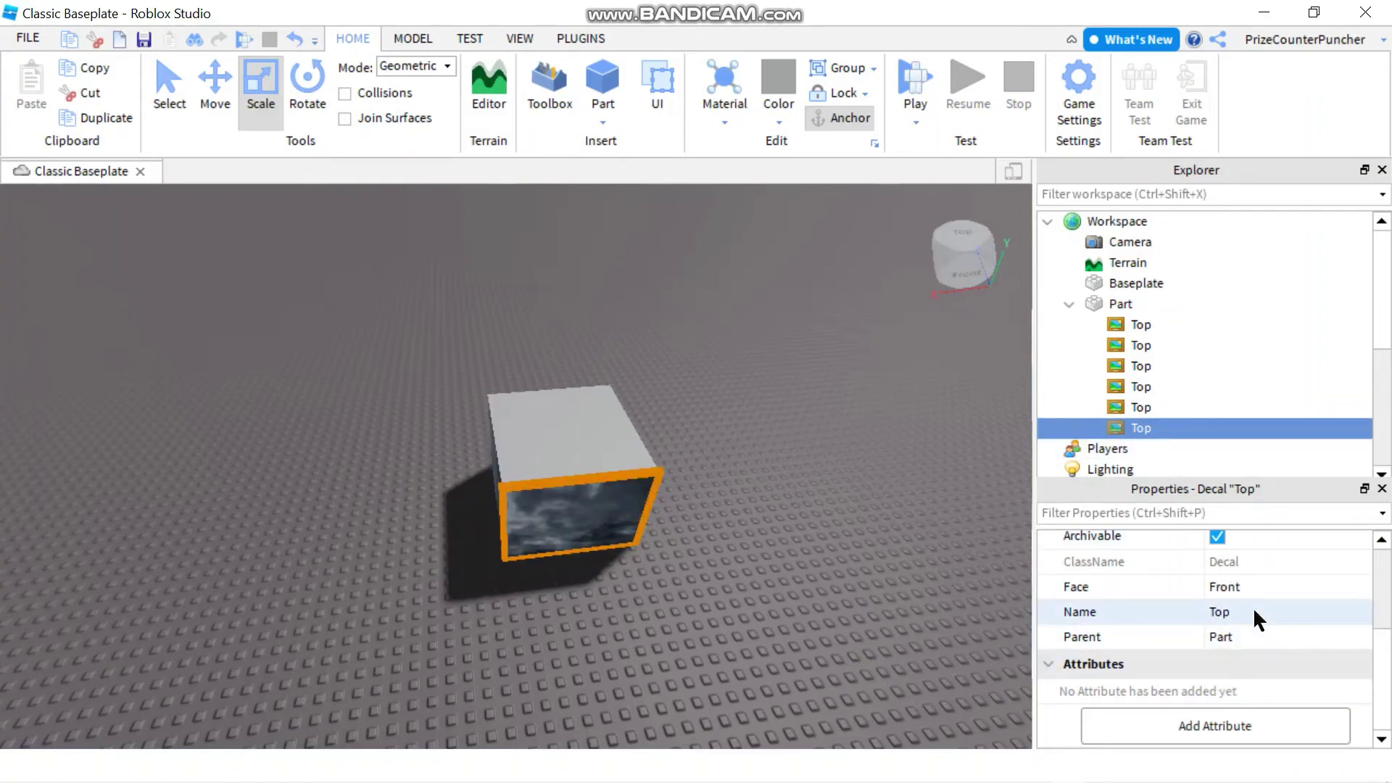
pyautogui.click(1256, 583)
pyautogui.click(1256, 583)
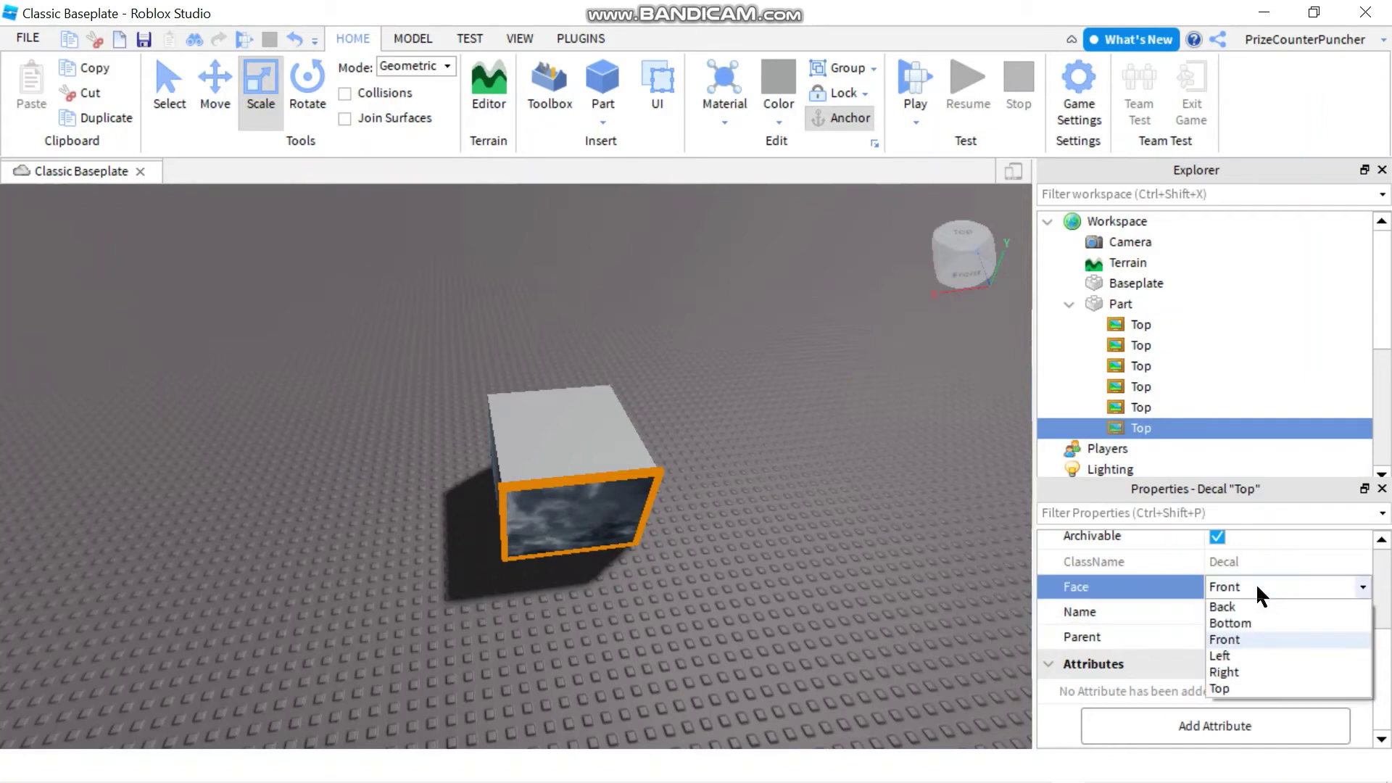
pyautogui.click(1230, 686)
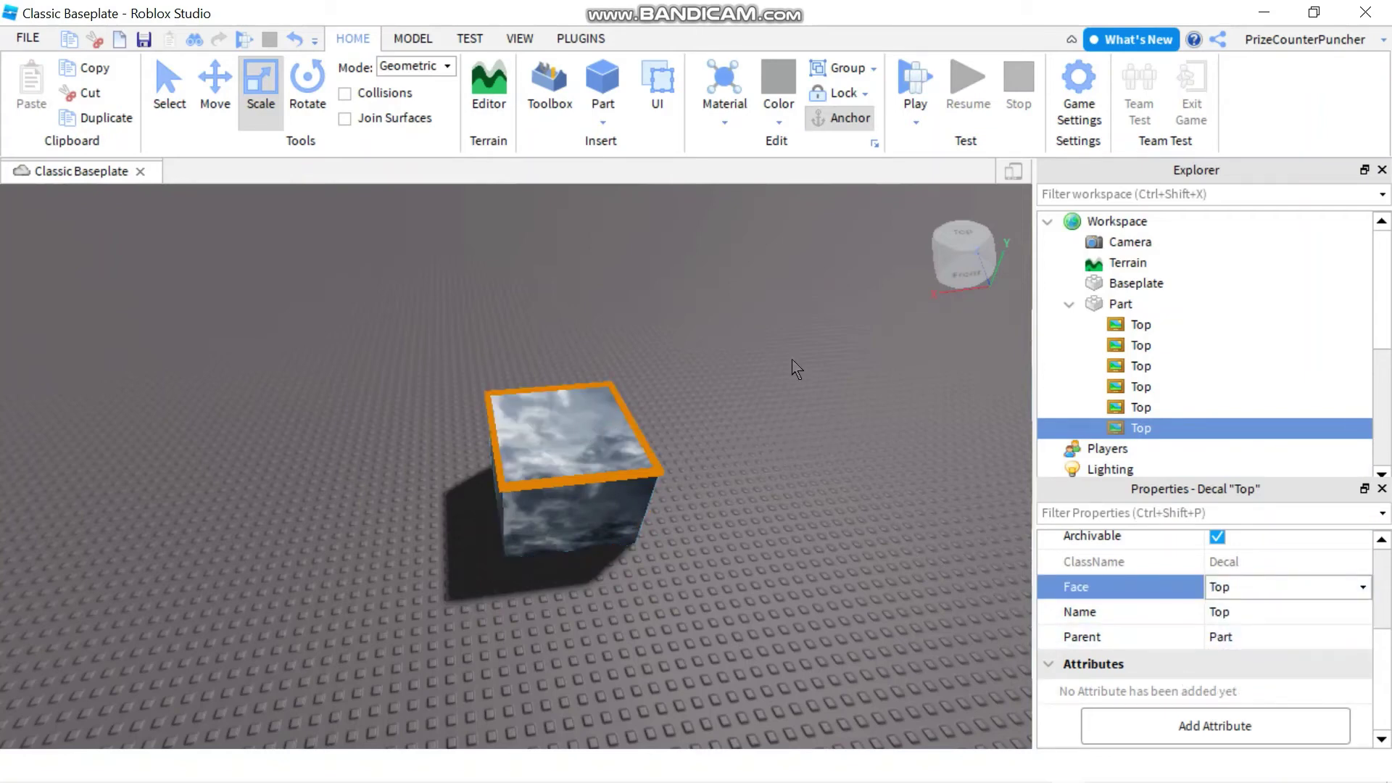
# Insert a sphere part and move it to the left of the cube.
pyautogui.click(604, 122)
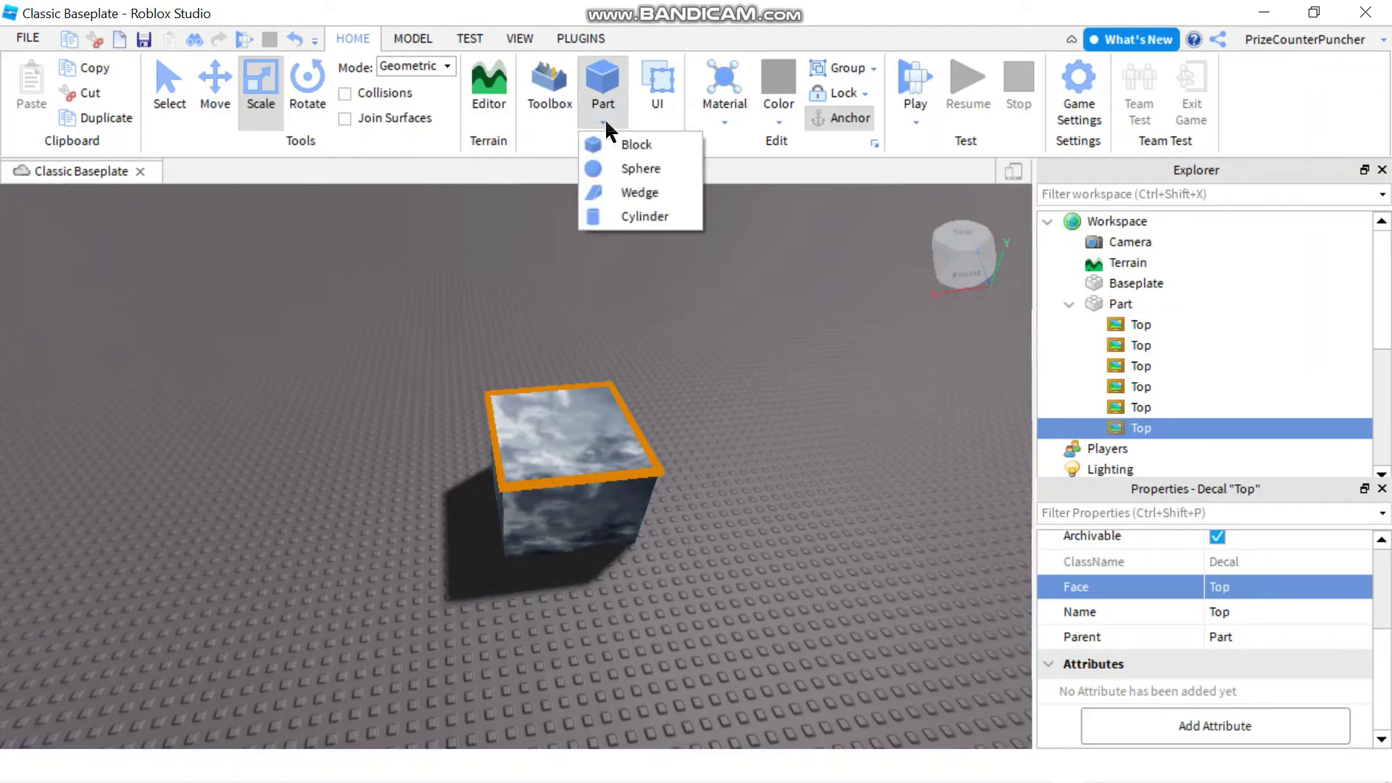
pyautogui.click(629, 171)
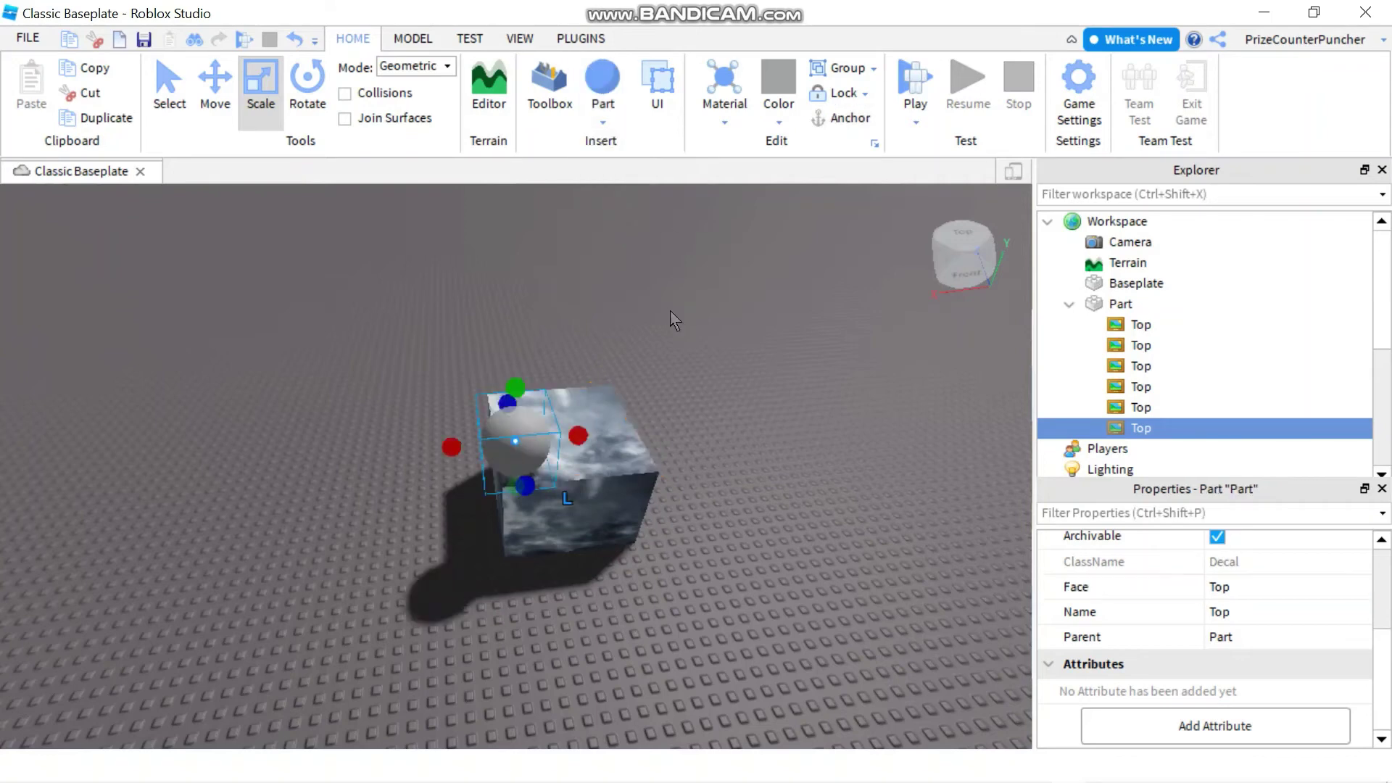
pyautogui.moveTo(519, 440); pyautogui.dragTo(301, 511)
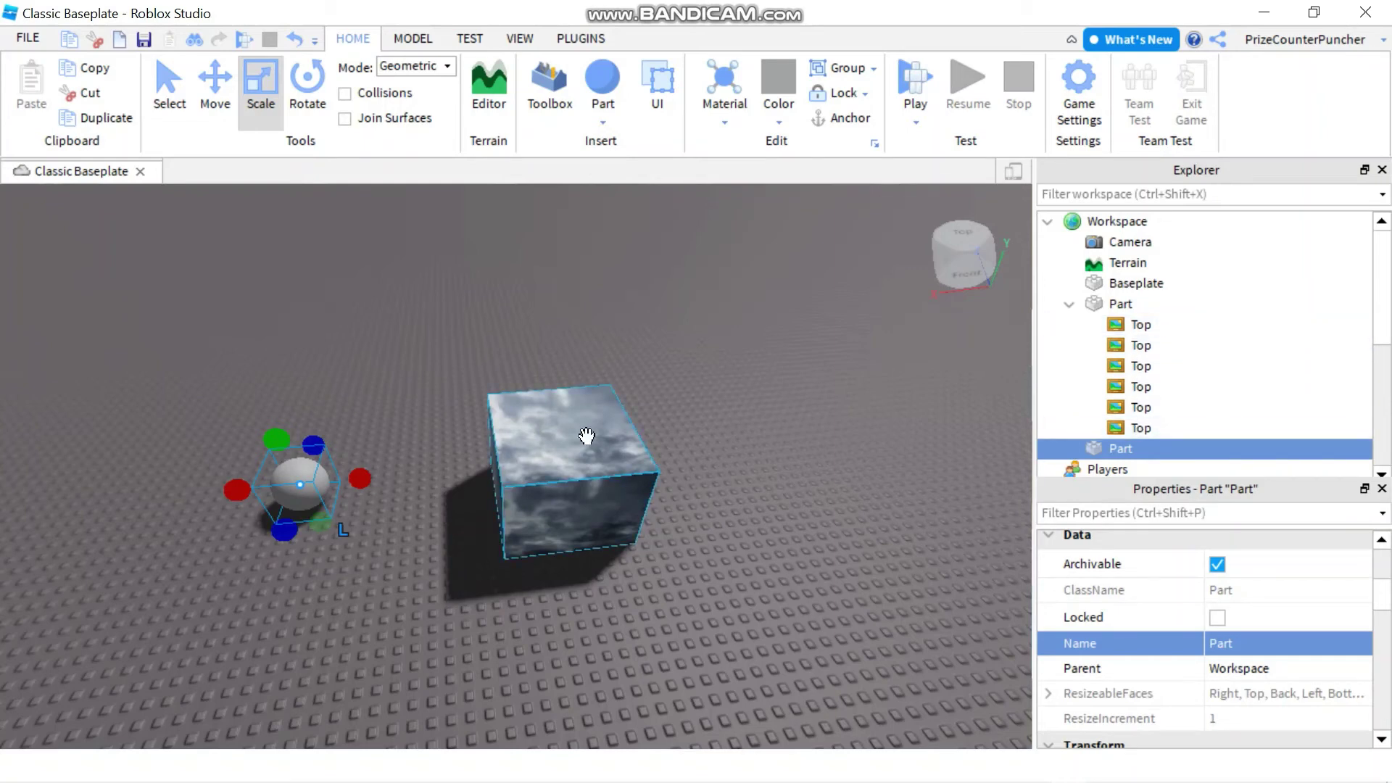
# Copy the cube's six Top cloud decals and paste them into the sphere part.
pyautogui.click(1140, 326)
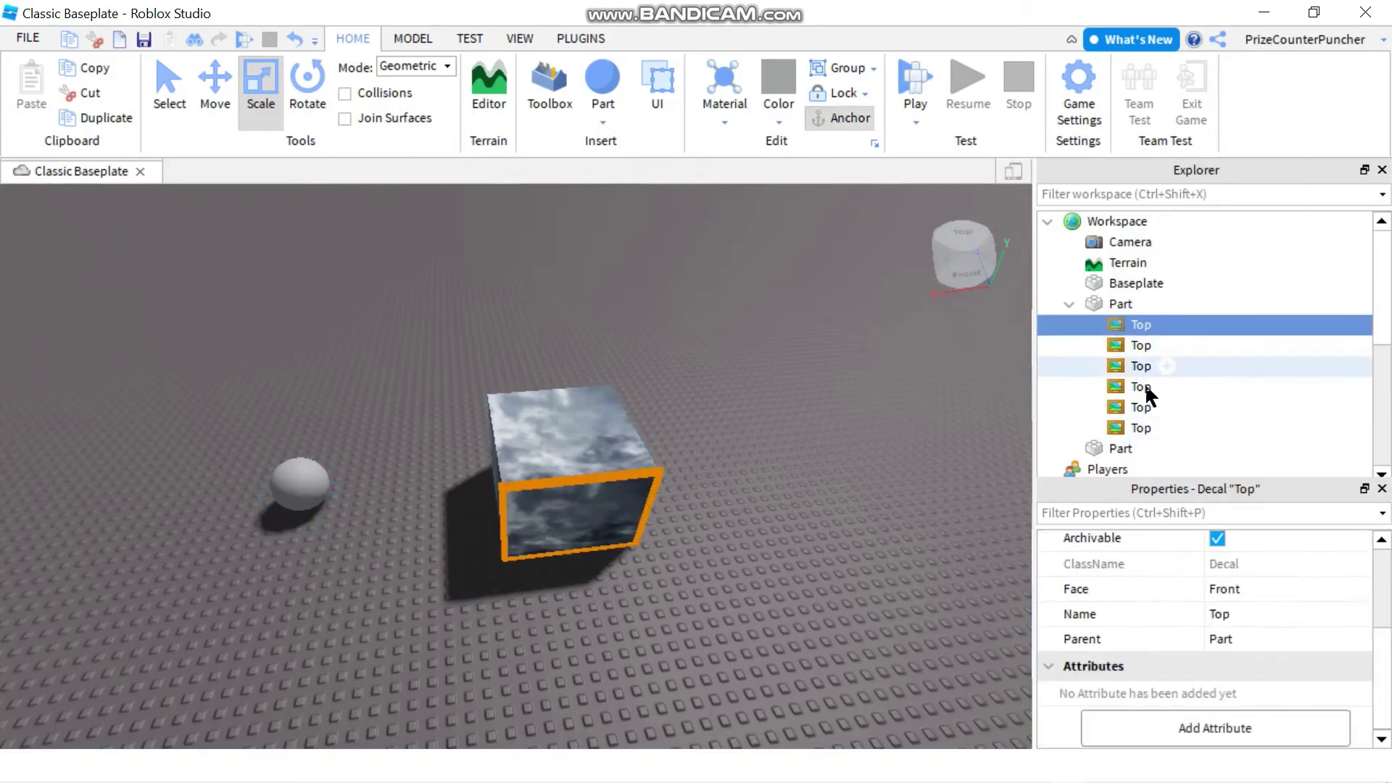
pyautogui.keyDown('shift'); pyautogui.click(1141, 430); pyautogui.keyUp('shift')
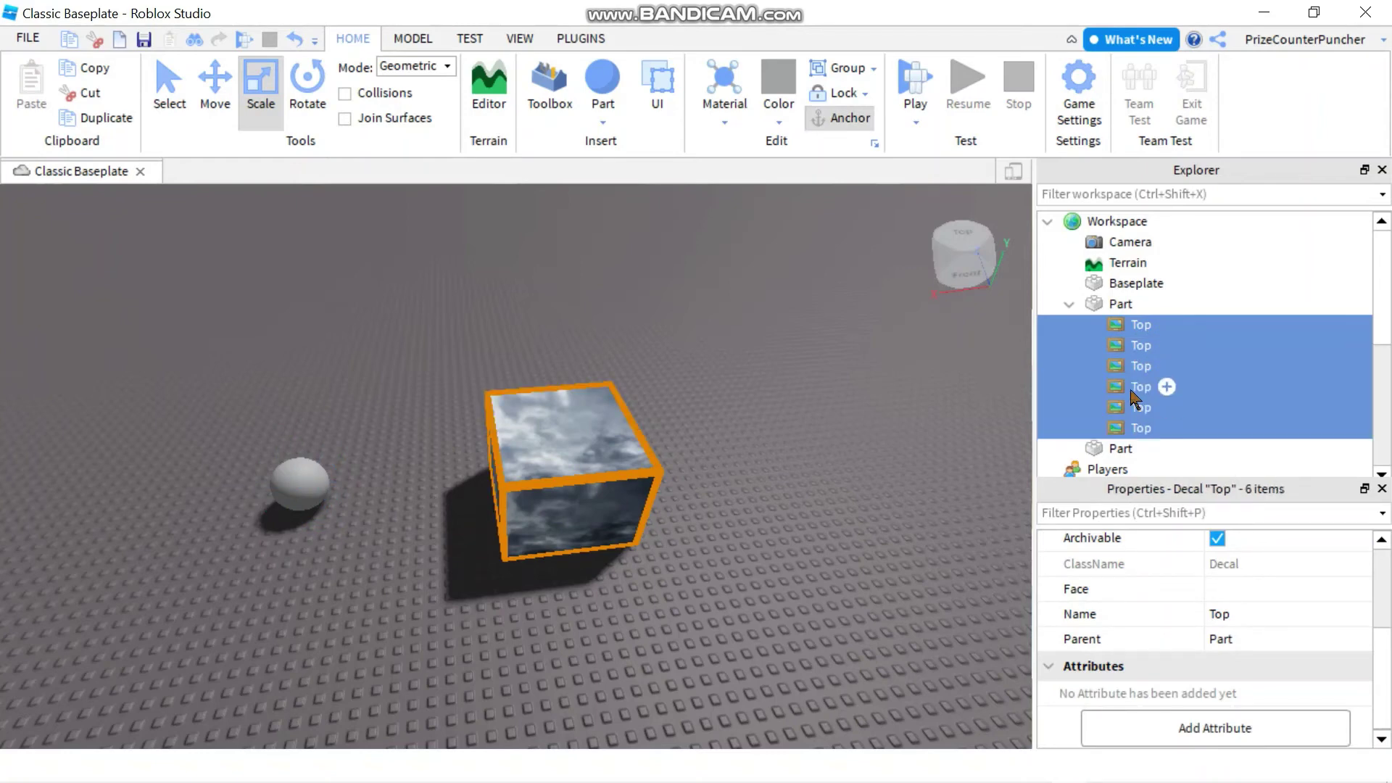
pyautogui.rightClick(1136, 395)
pyautogui.click(1145, 39)
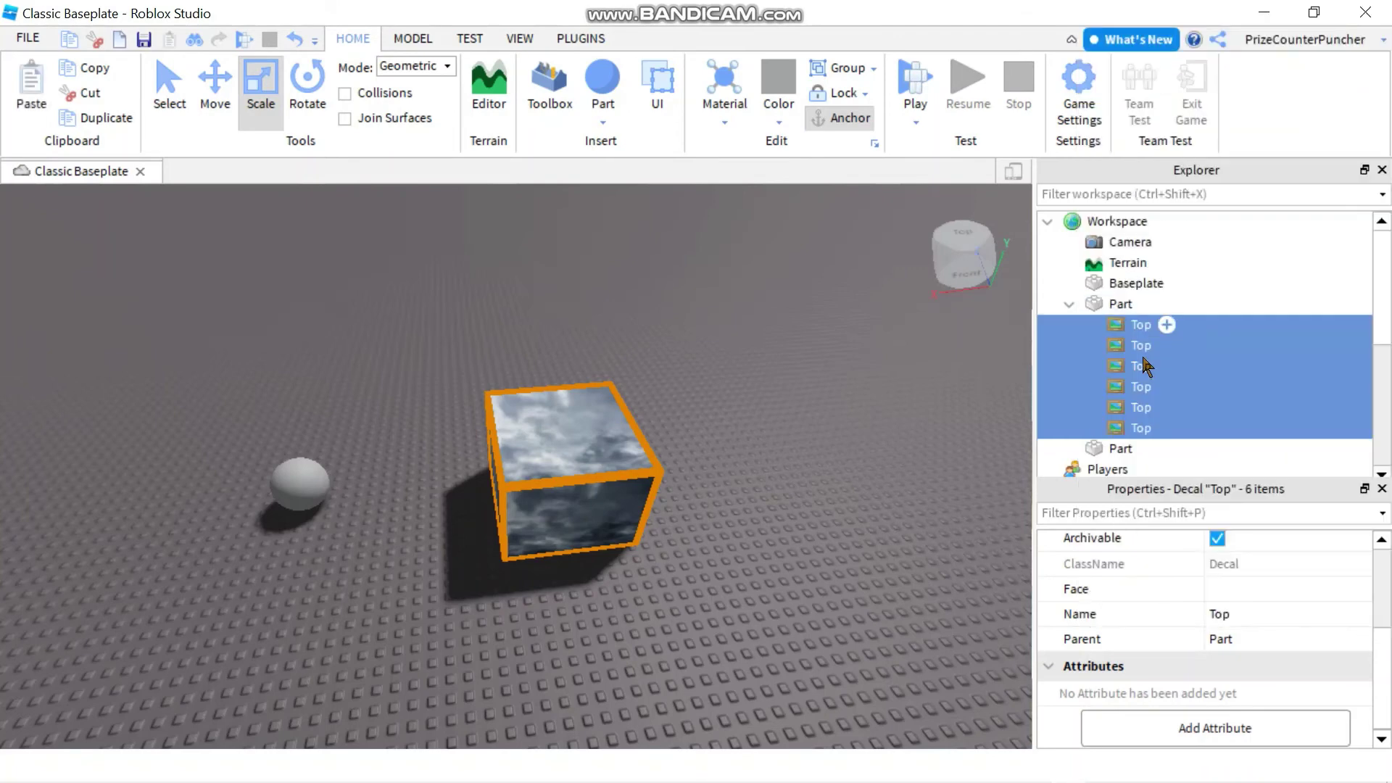
pyautogui.click(1122, 450)
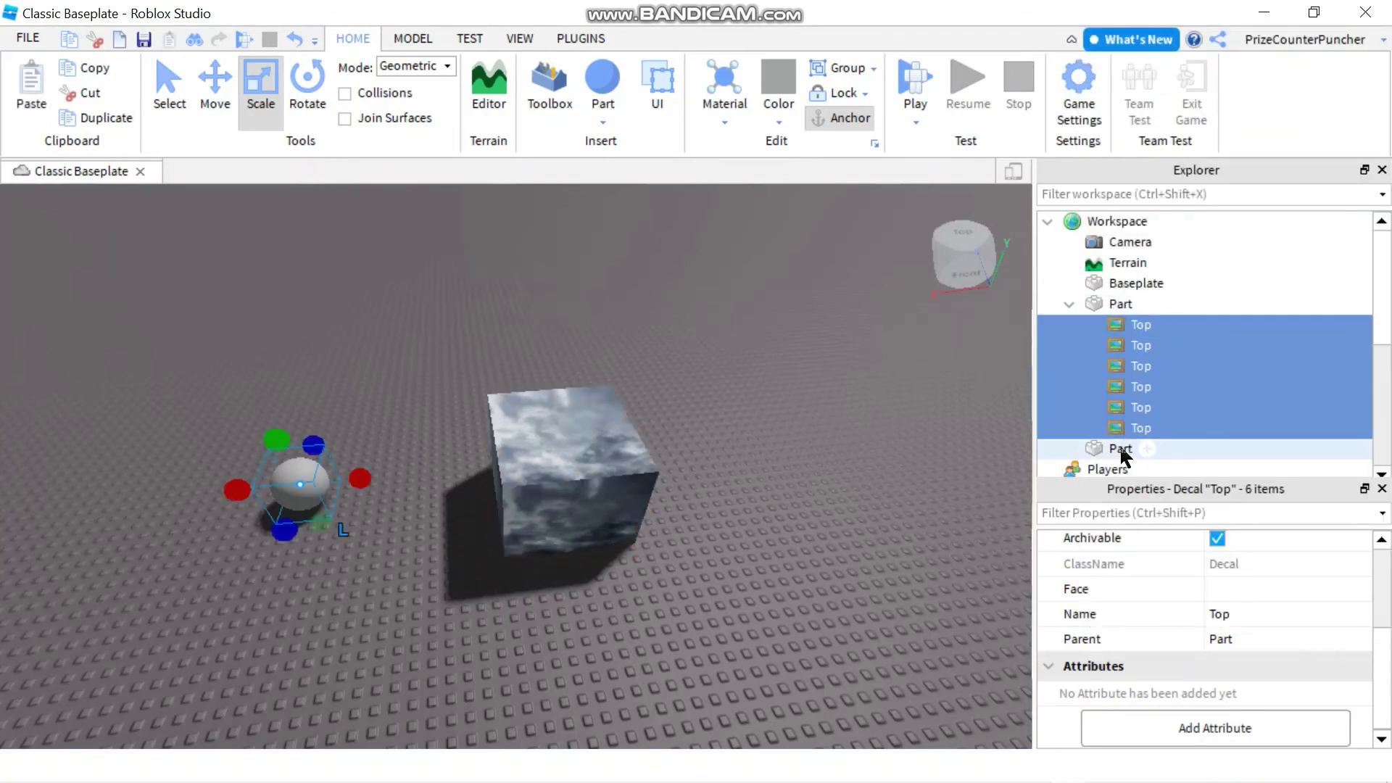
pyautogui.rightClick(1122, 451)
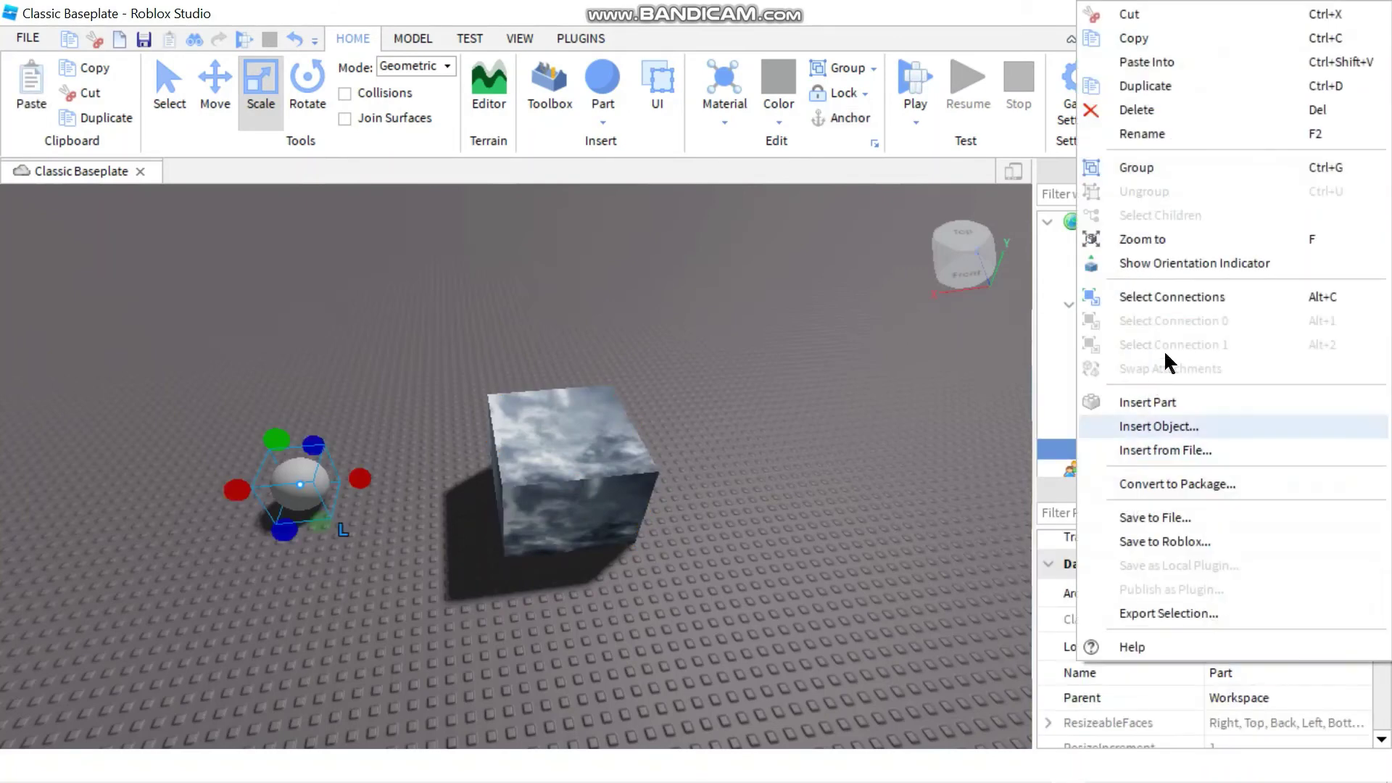
pyautogui.click(1160, 63)
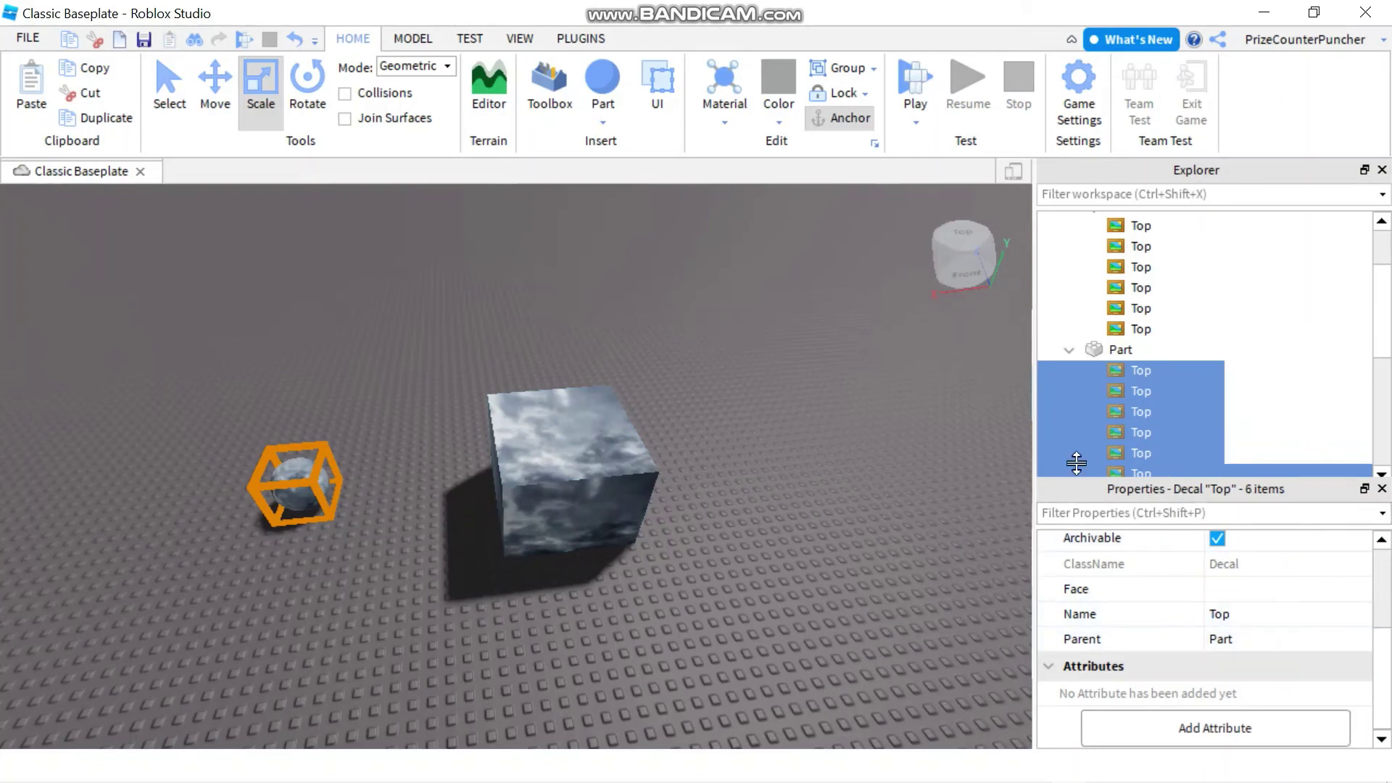
# Give the sphere's six cloud decals a light green Color3 of 211, 255, 106.
pyautogui.scroll(-1, 1206, 408)
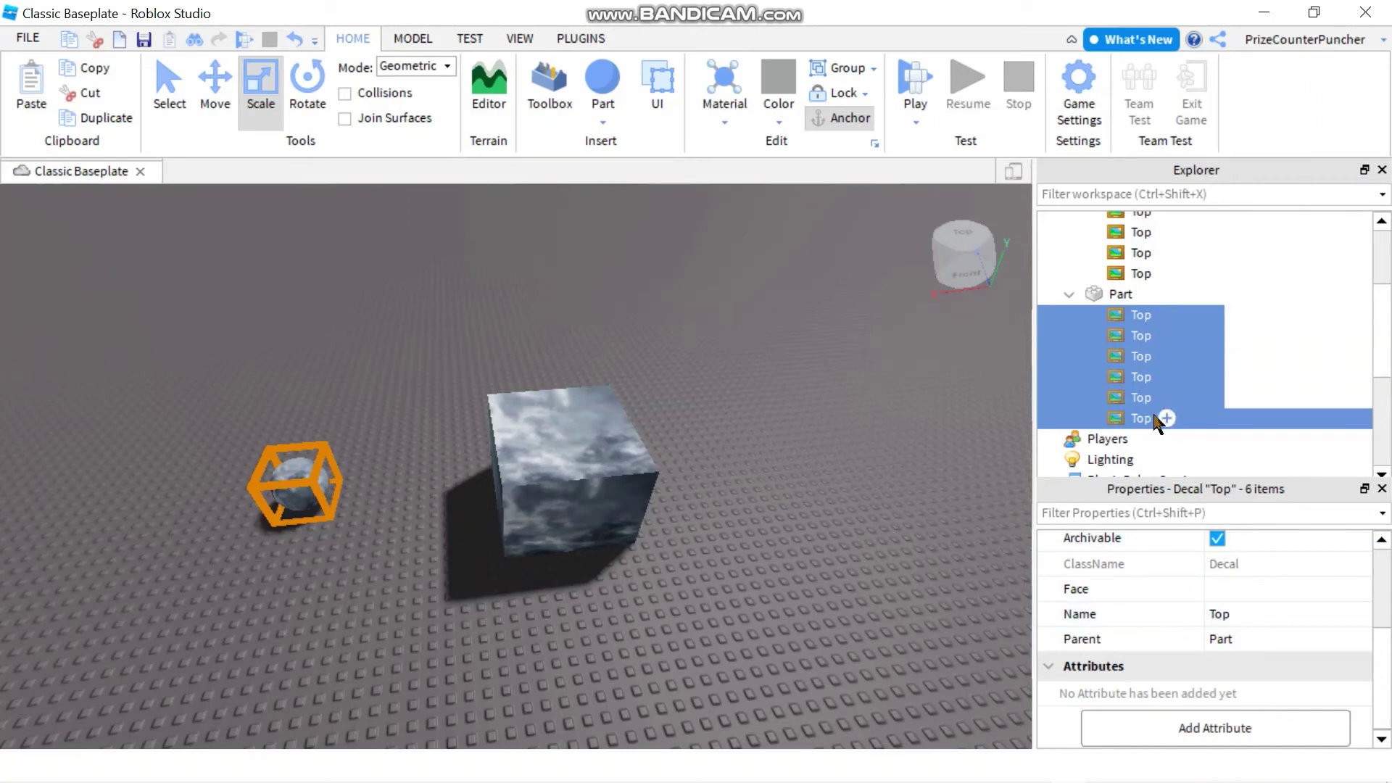
pyautogui.scroll(3, 1218, 625)
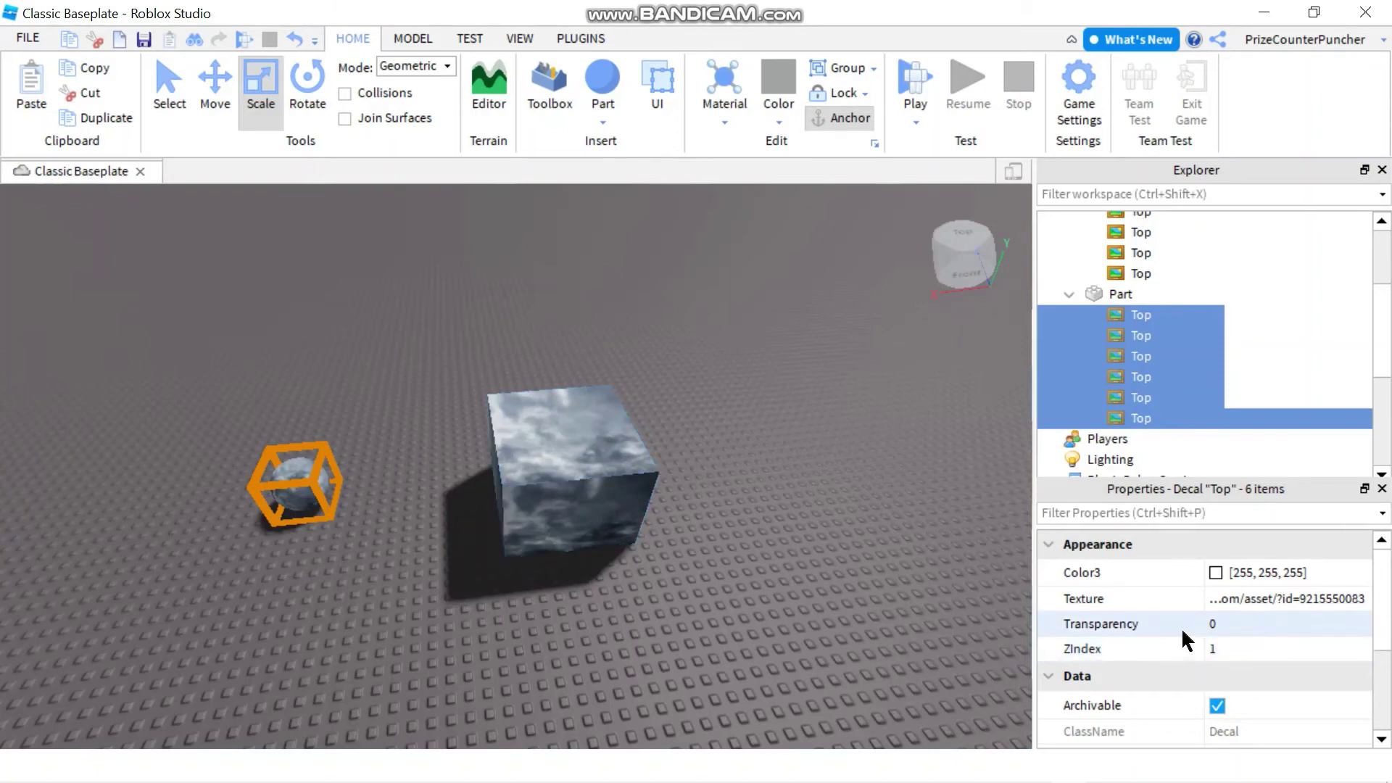
pyautogui.click(1221, 572)
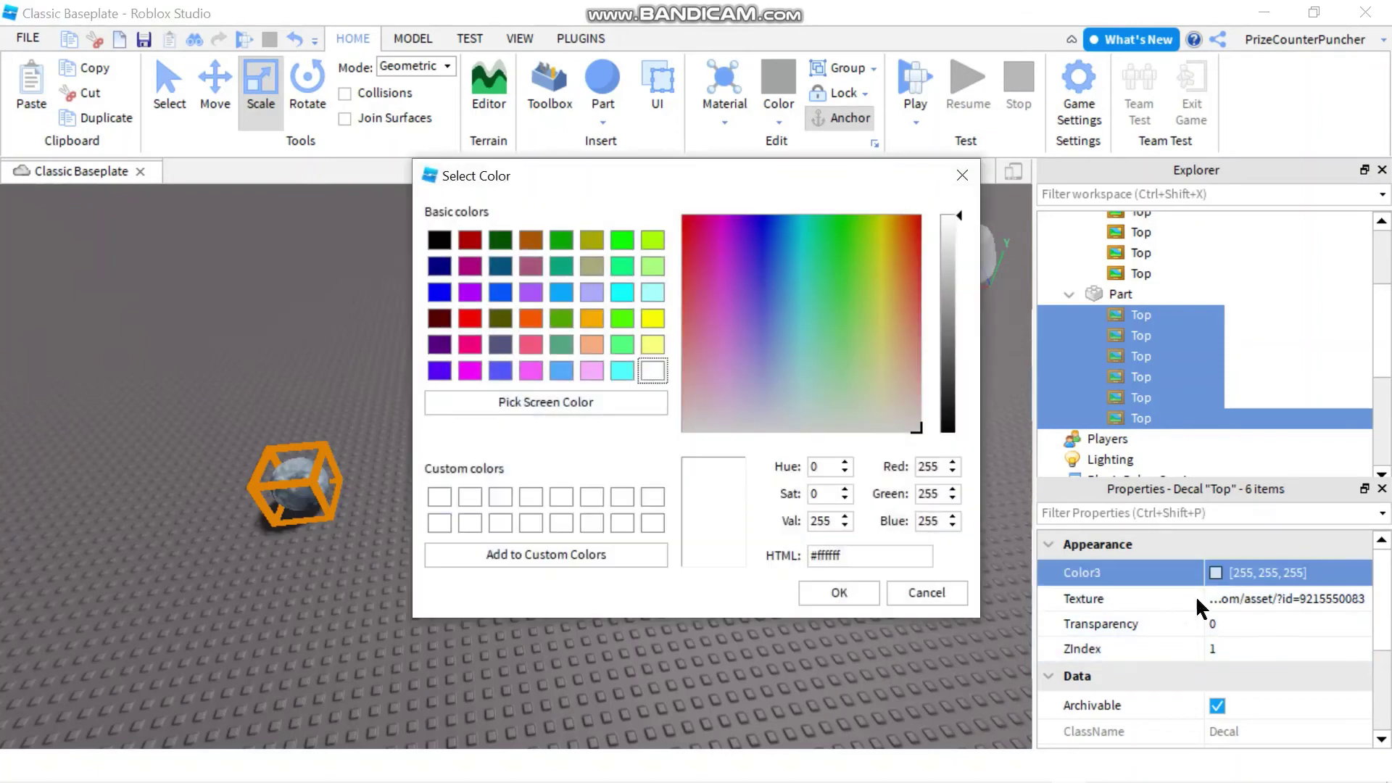
pyautogui.click(869, 305)
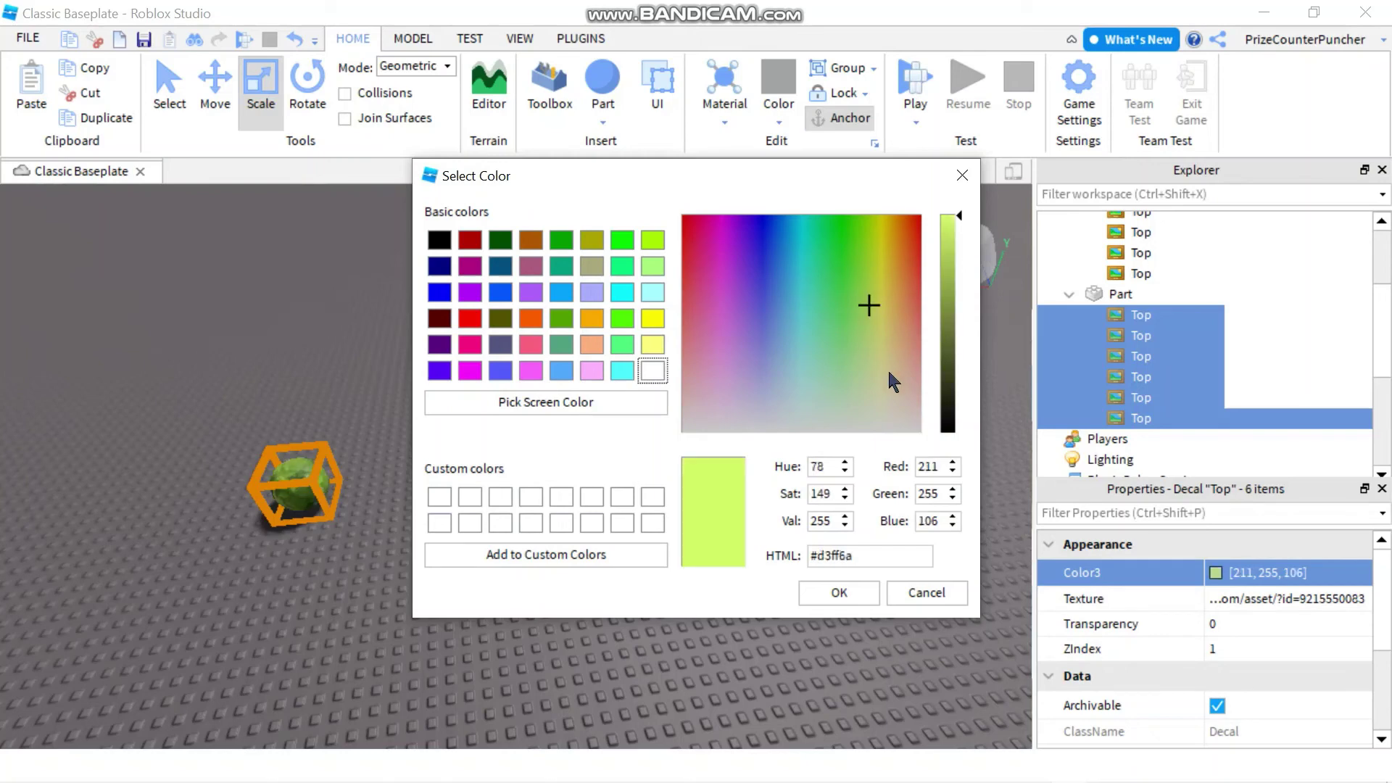
pyautogui.click(850, 591)
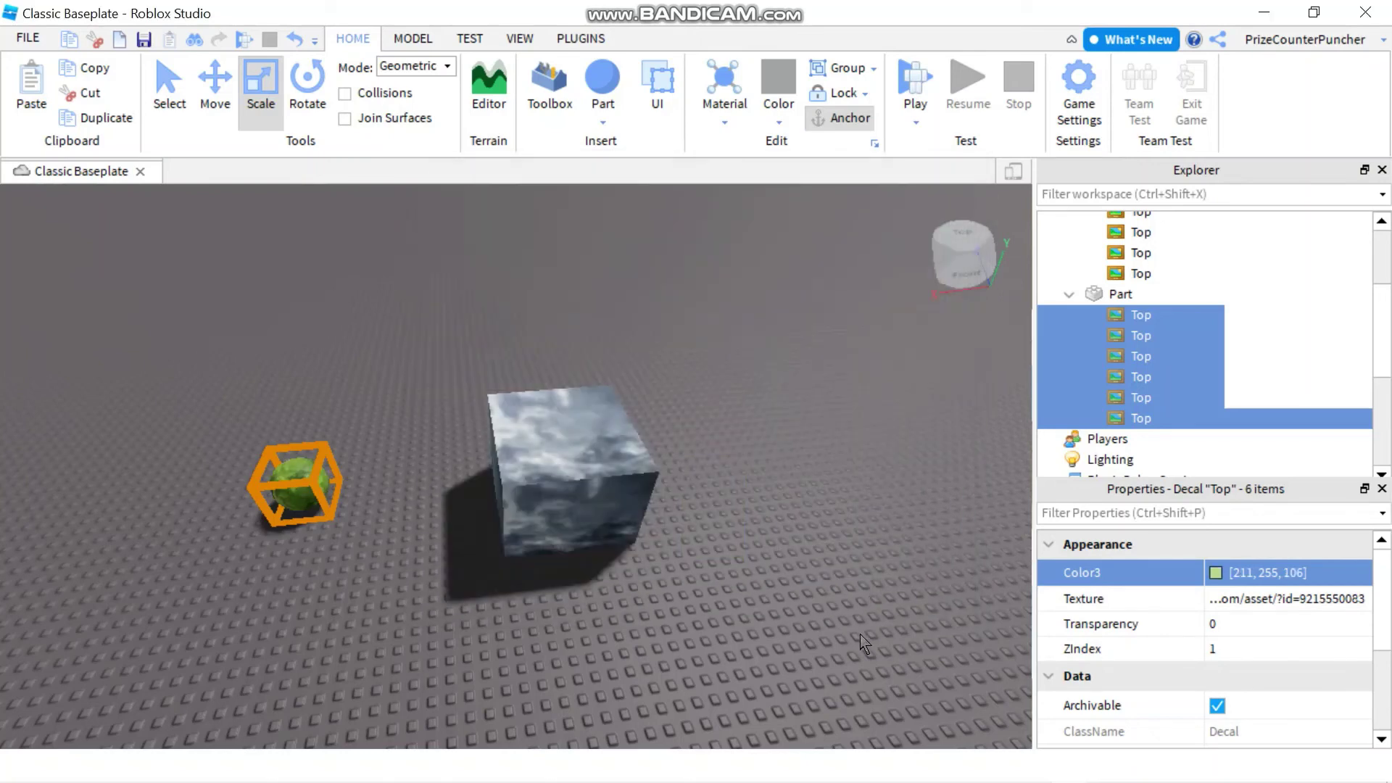
pyautogui.scroll(3, 842, 589)
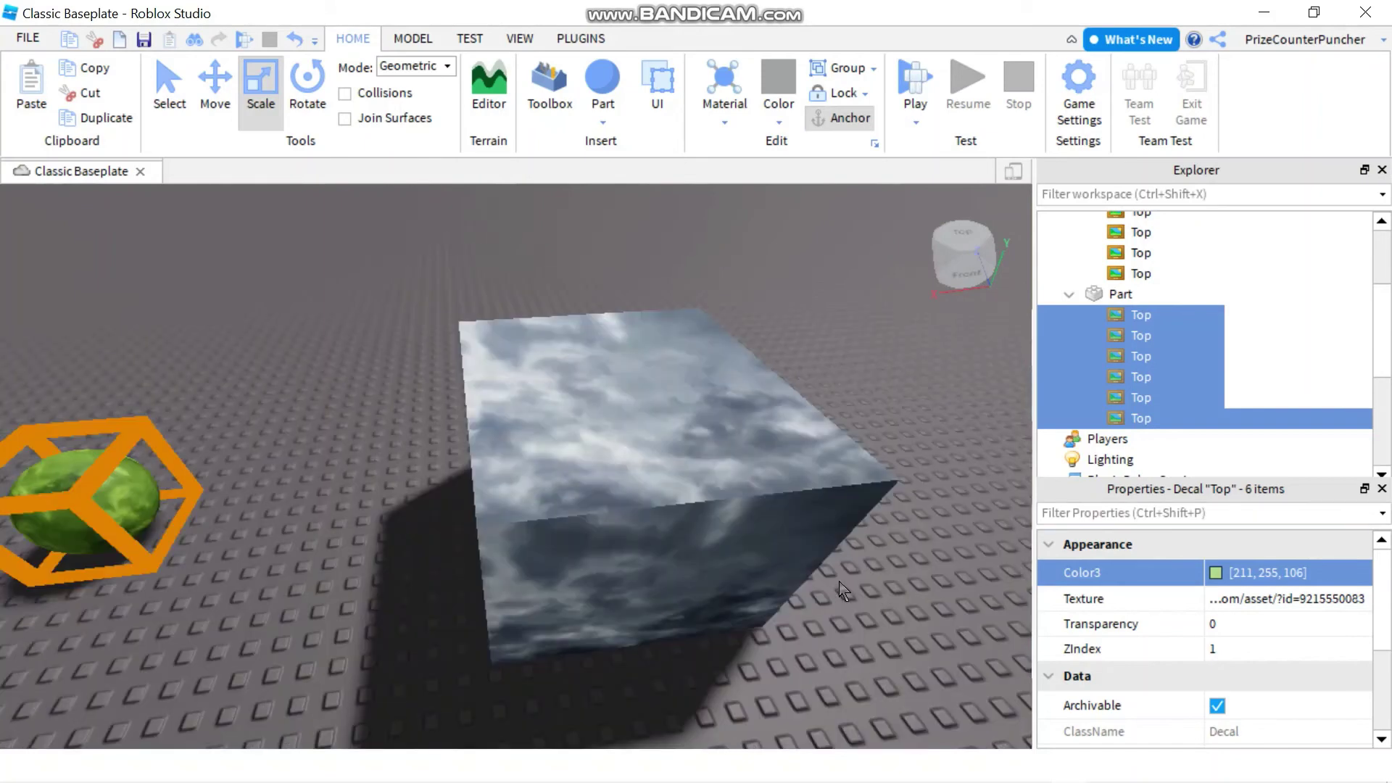
pyautogui.scroll(-5, 842, 588)
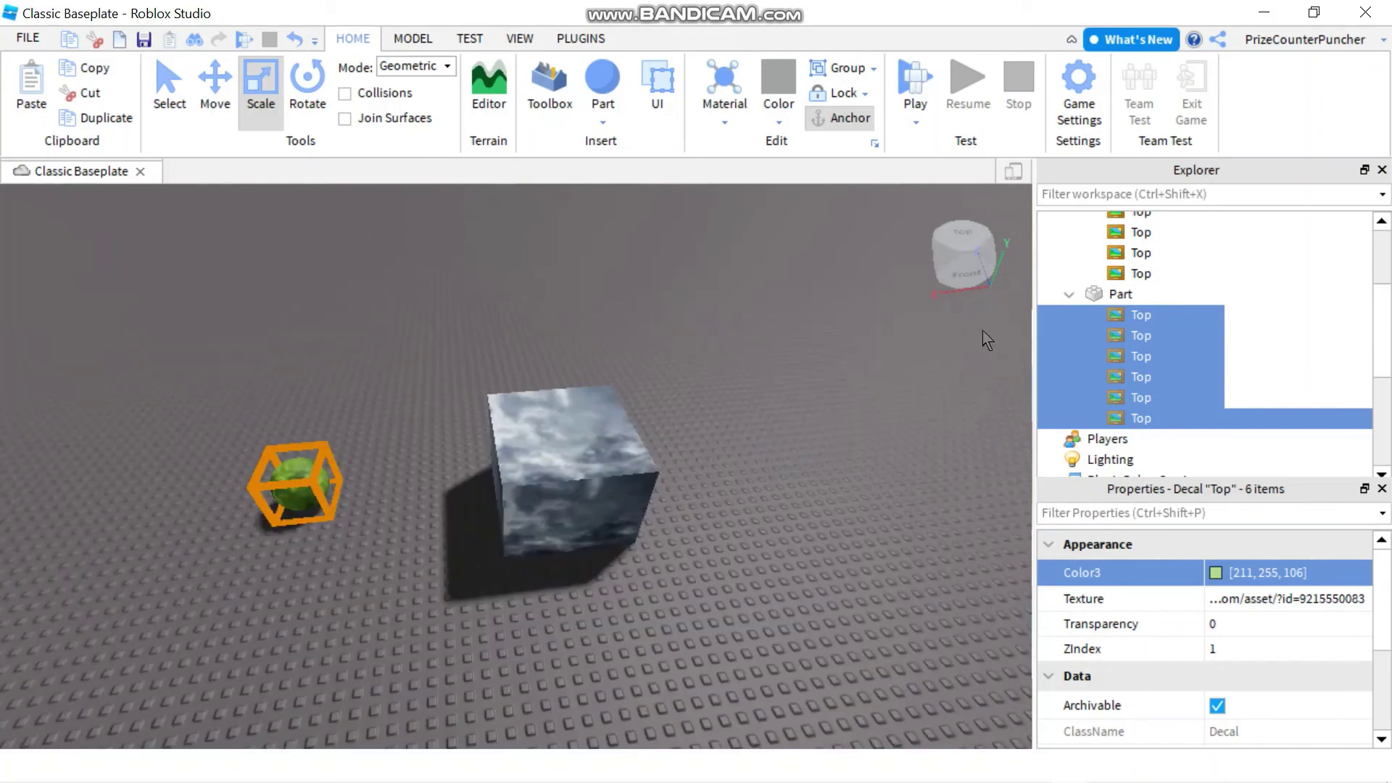
# Tint the decal on the cube's top face blue with Color3 0, 85, 255.
pyautogui.scroll(3, 1197, 308)
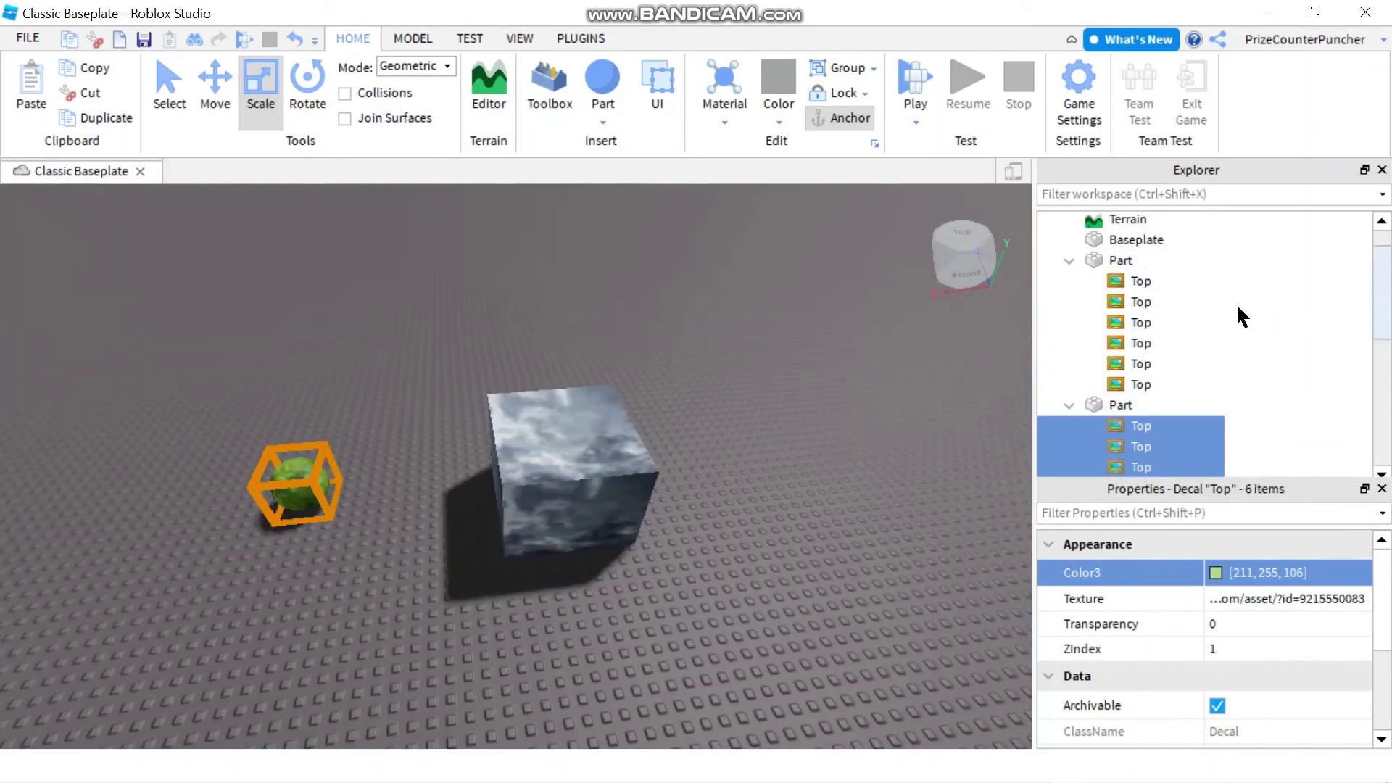
pyautogui.click(1135, 324)
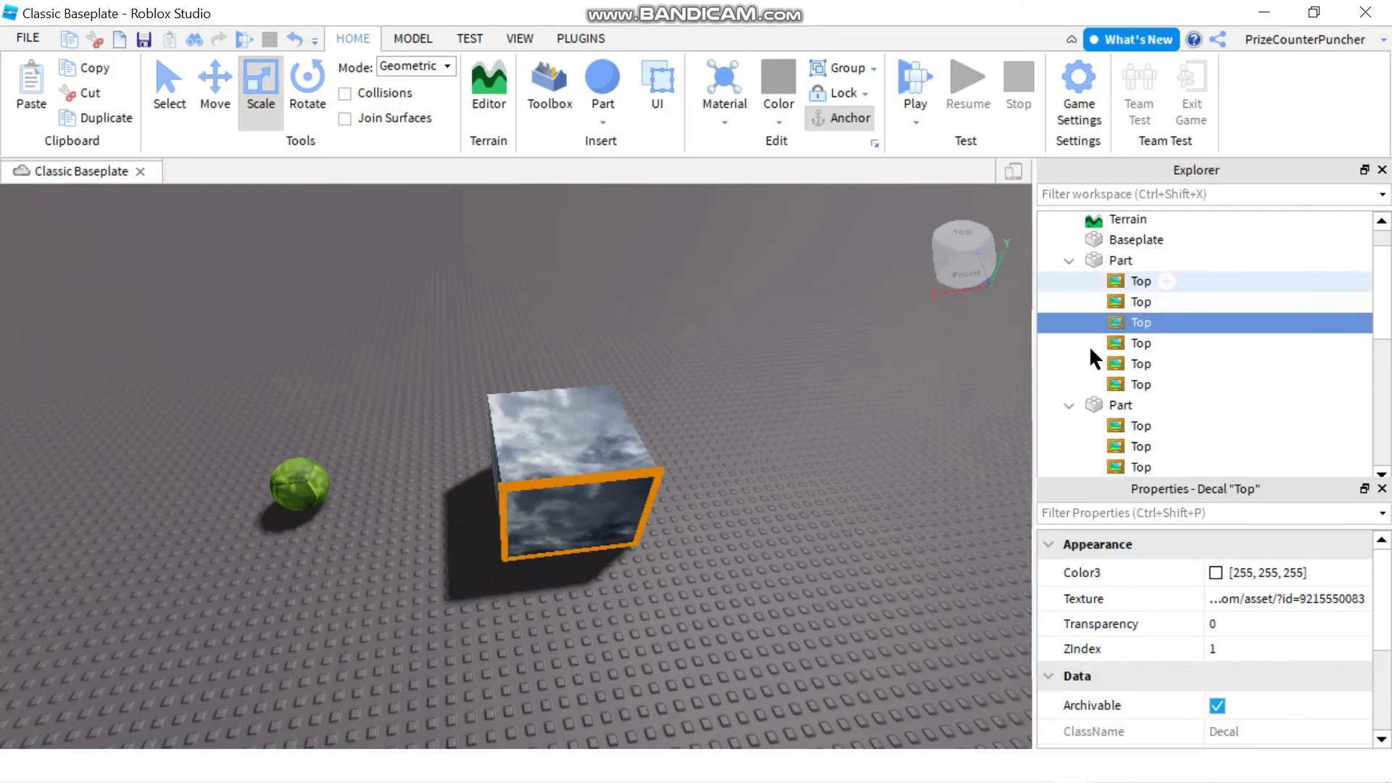
pyautogui.click(1135, 384)
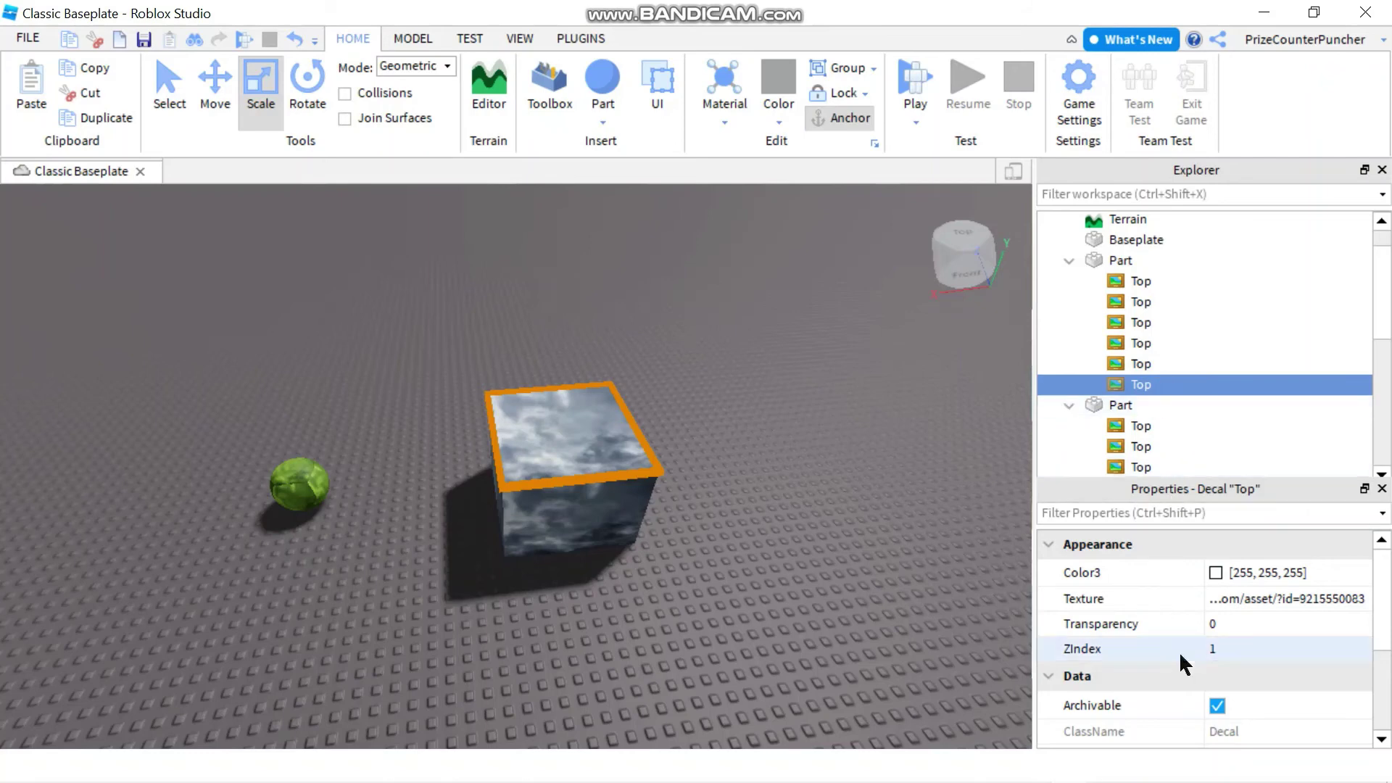
pyautogui.click(1215, 572)
pyautogui.click(500, 292)
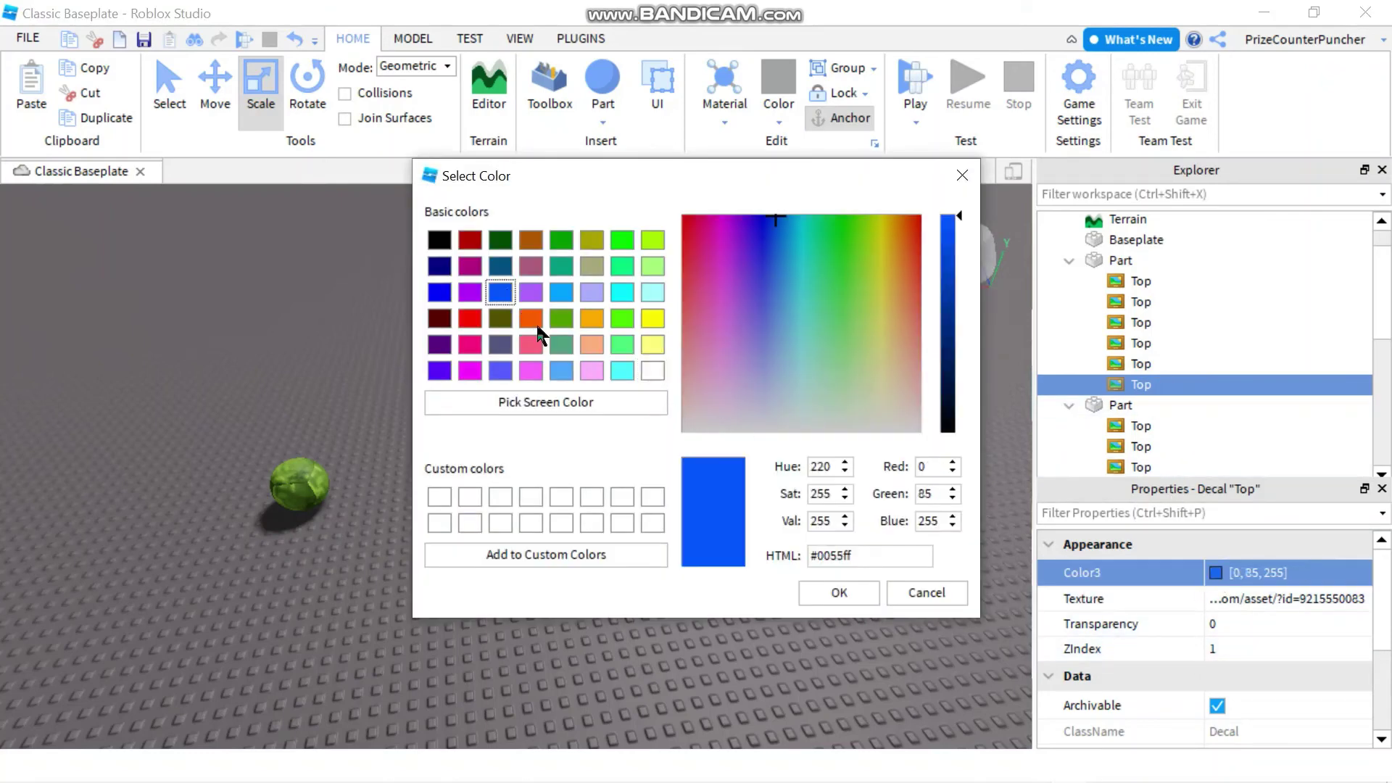
pyautogui.click(834, 590)
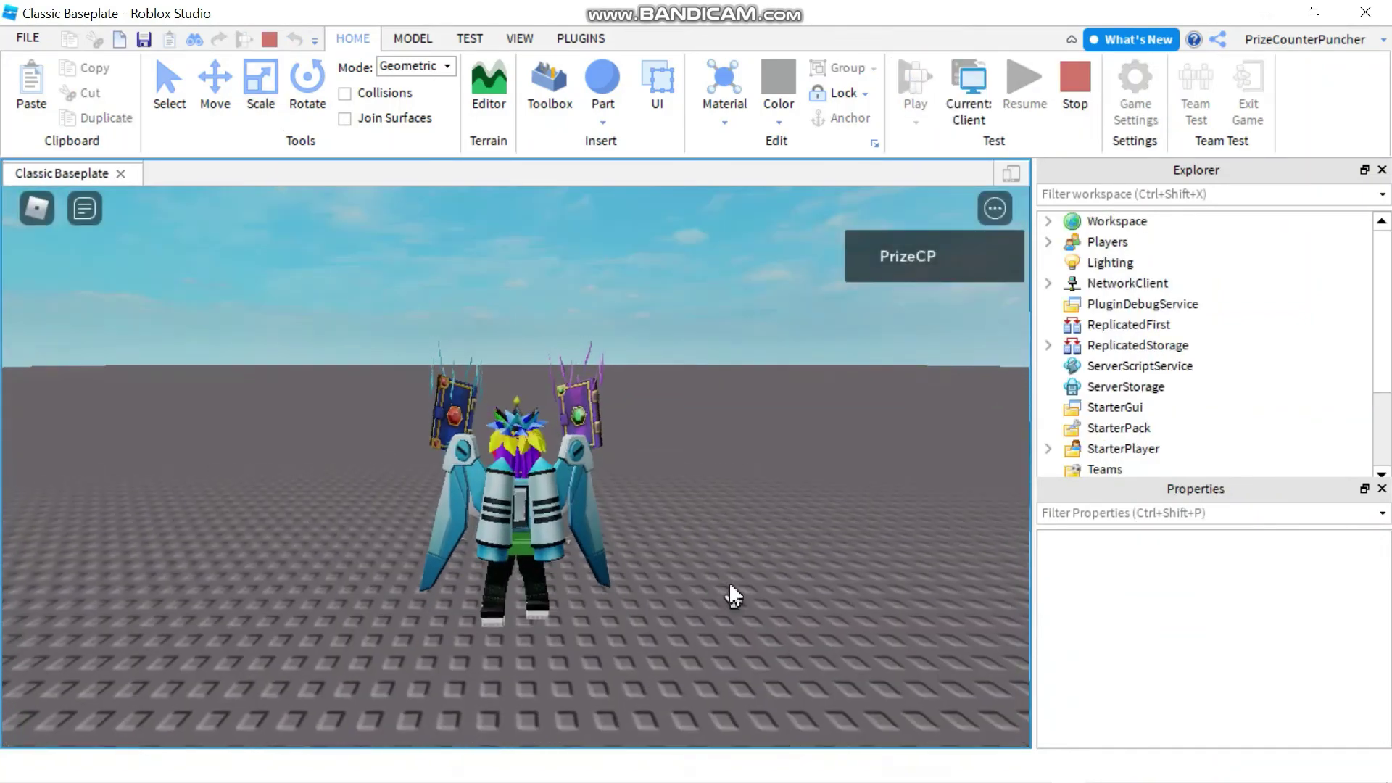
# Walk the avatar across the baseplate to the floating cube and turn to view the green sphere.
pyautogui.press('w')
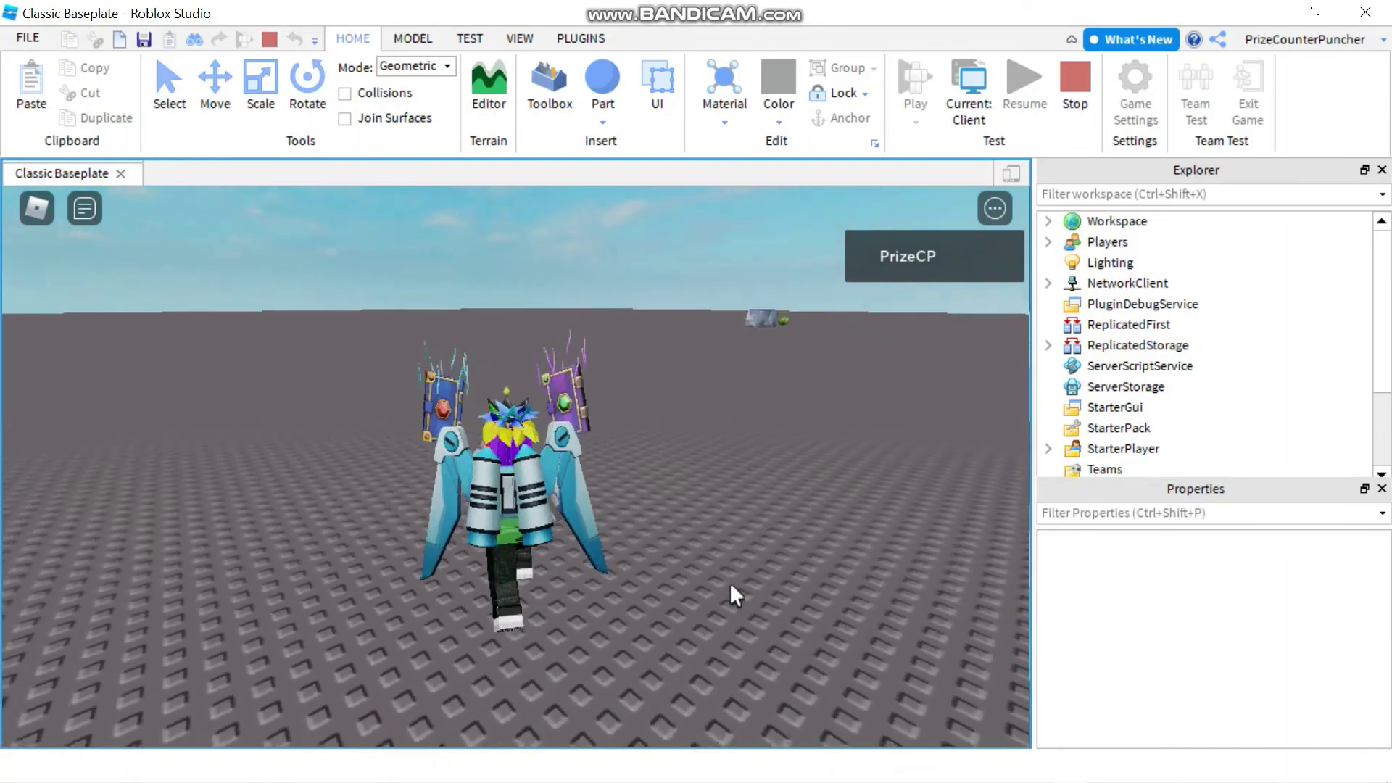
pyautogui.press('d')
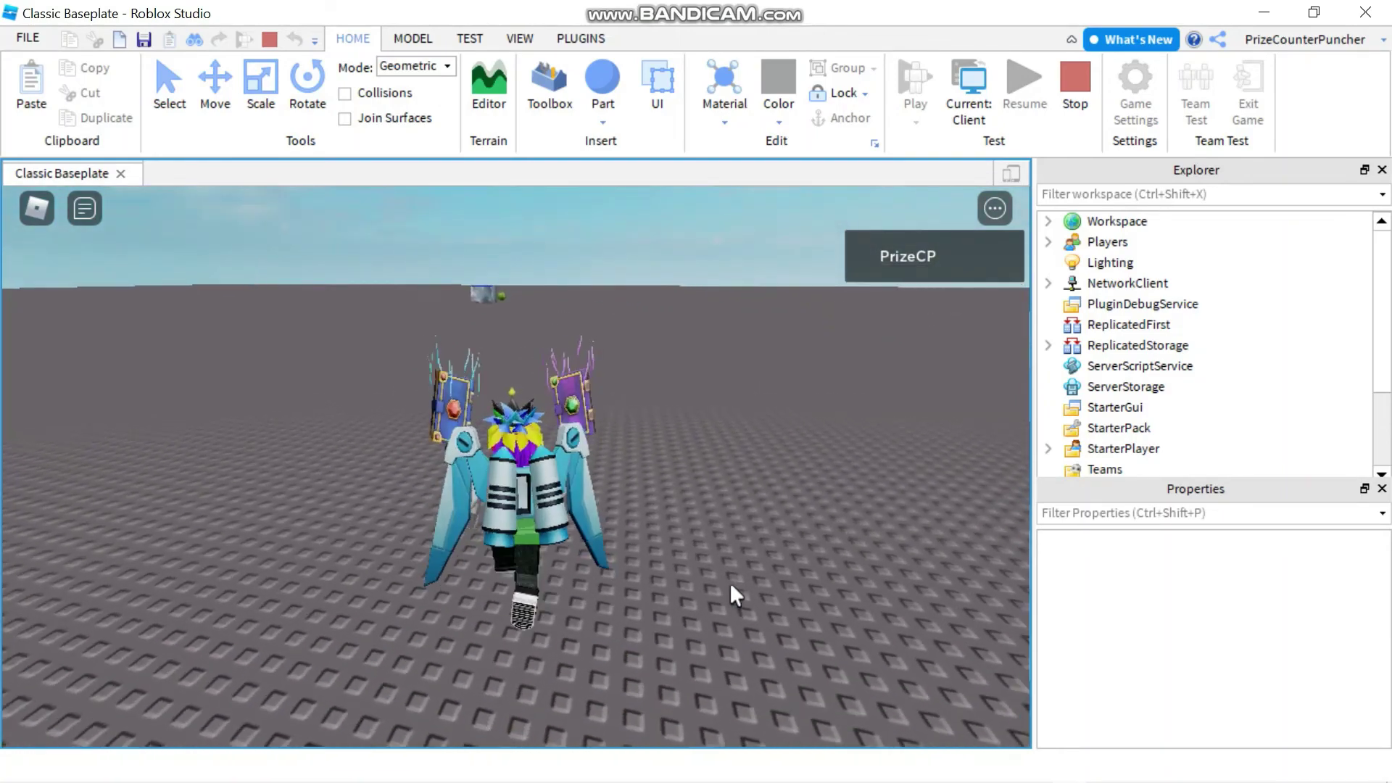
pyautogui.press('w')
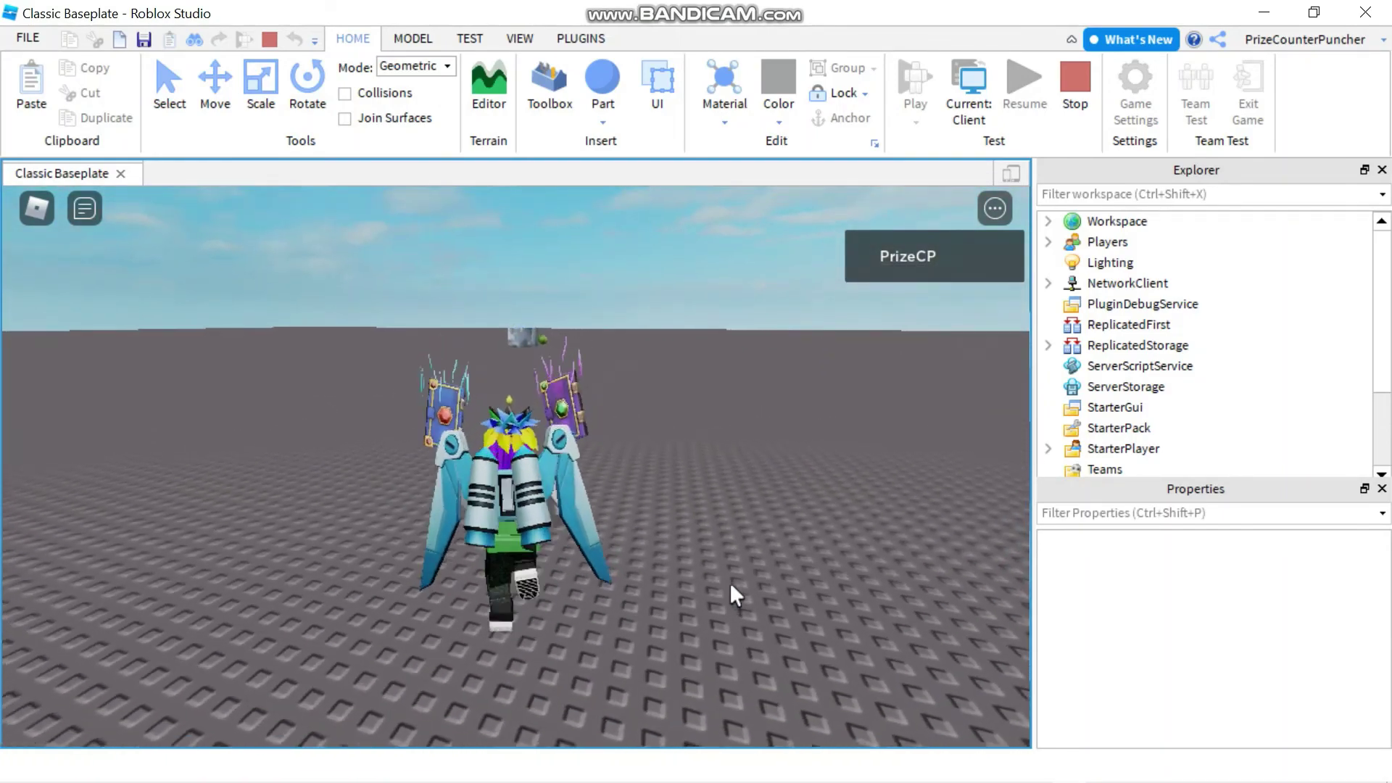
pyautogui.press('w')
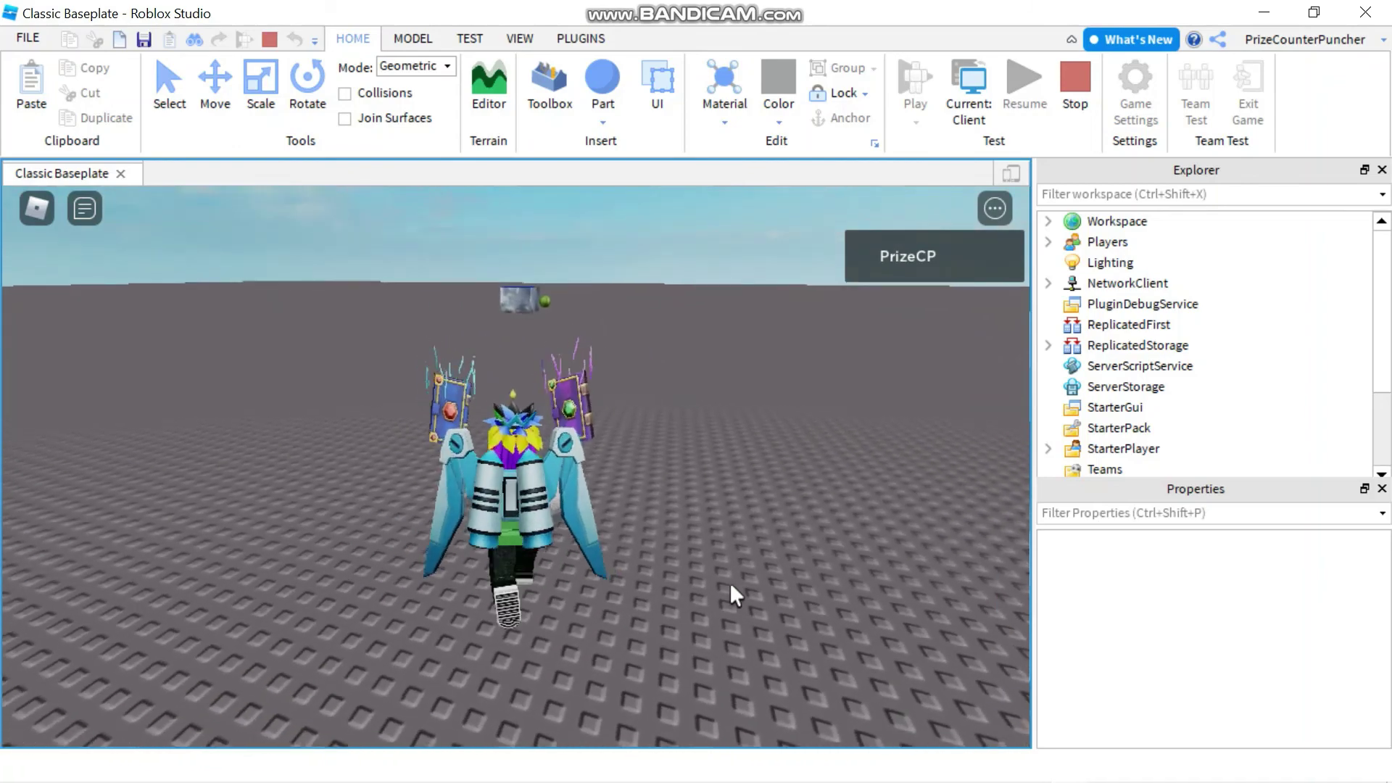
pyautogui.press('w')
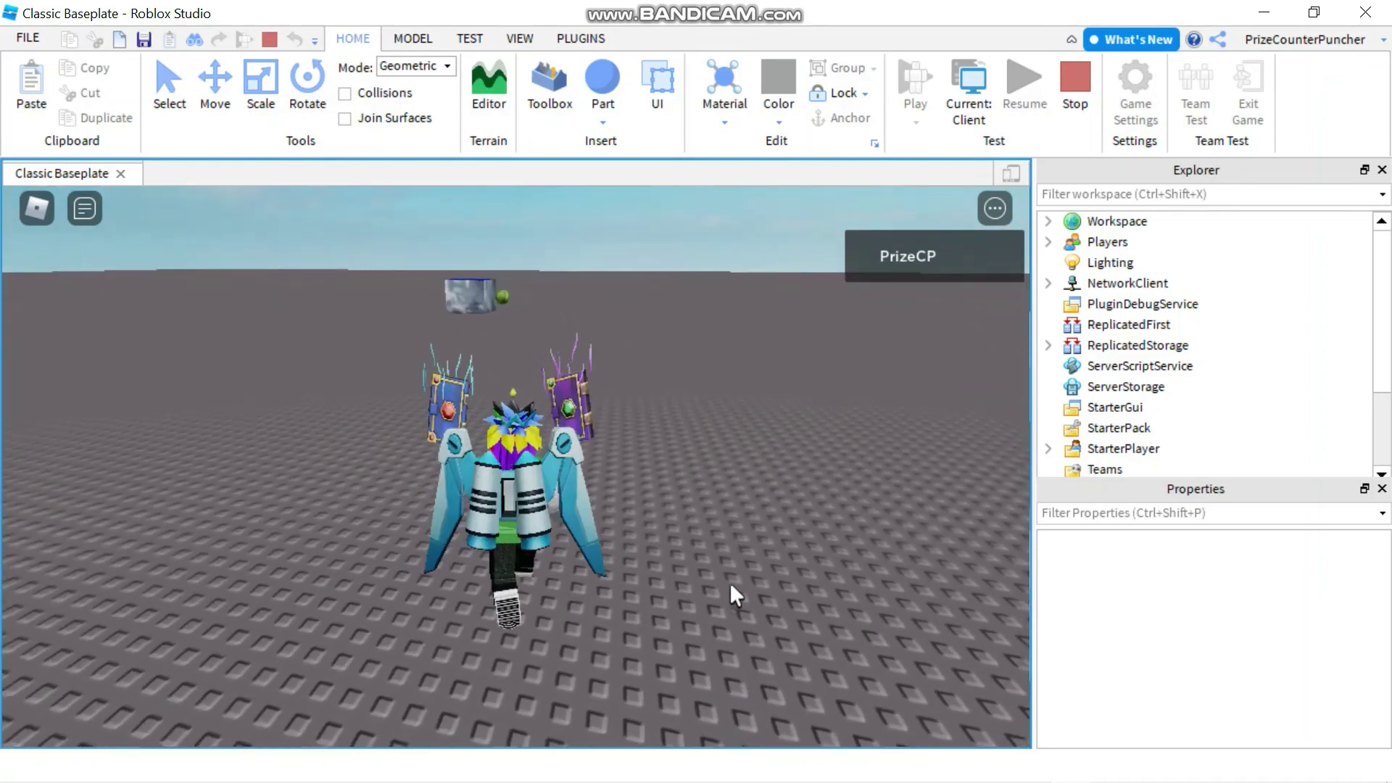
pyautogui.press('w')
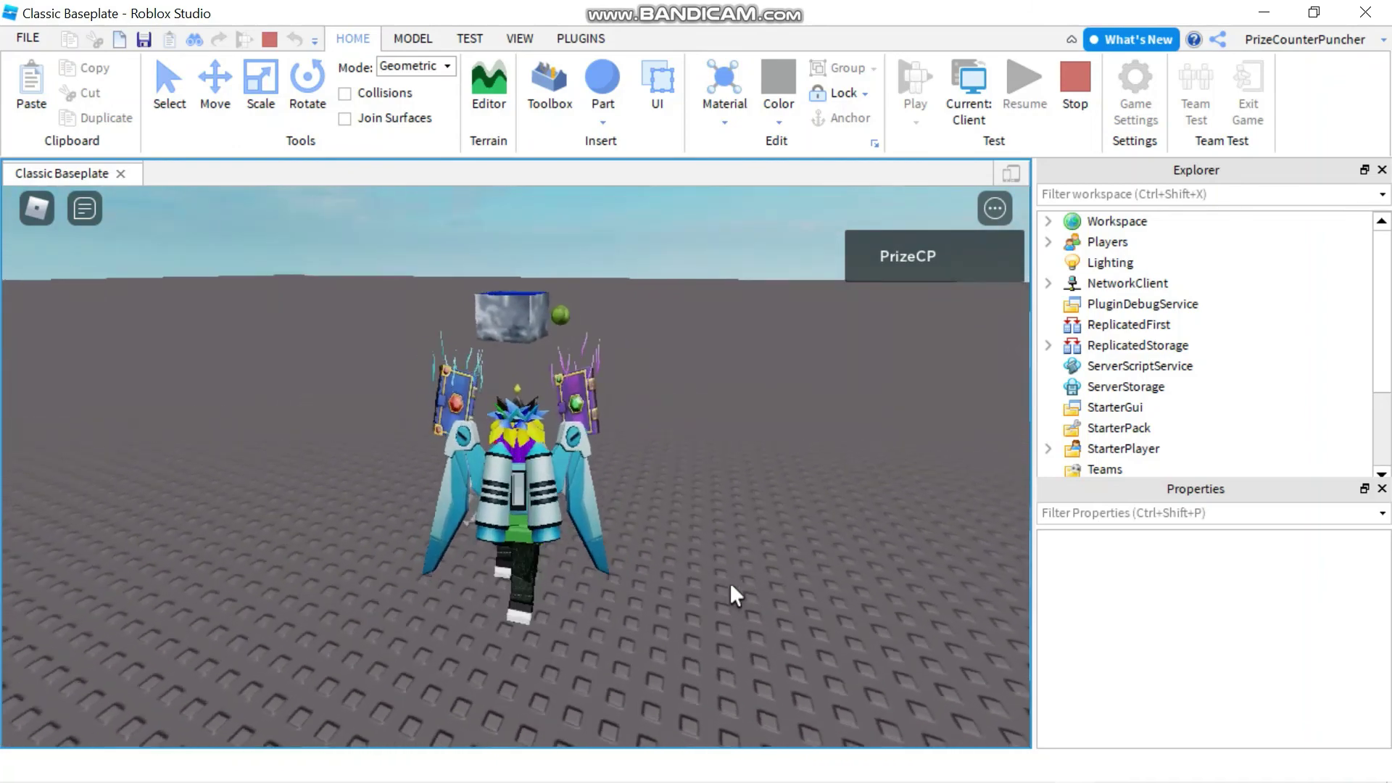
pyautogui.press('w')
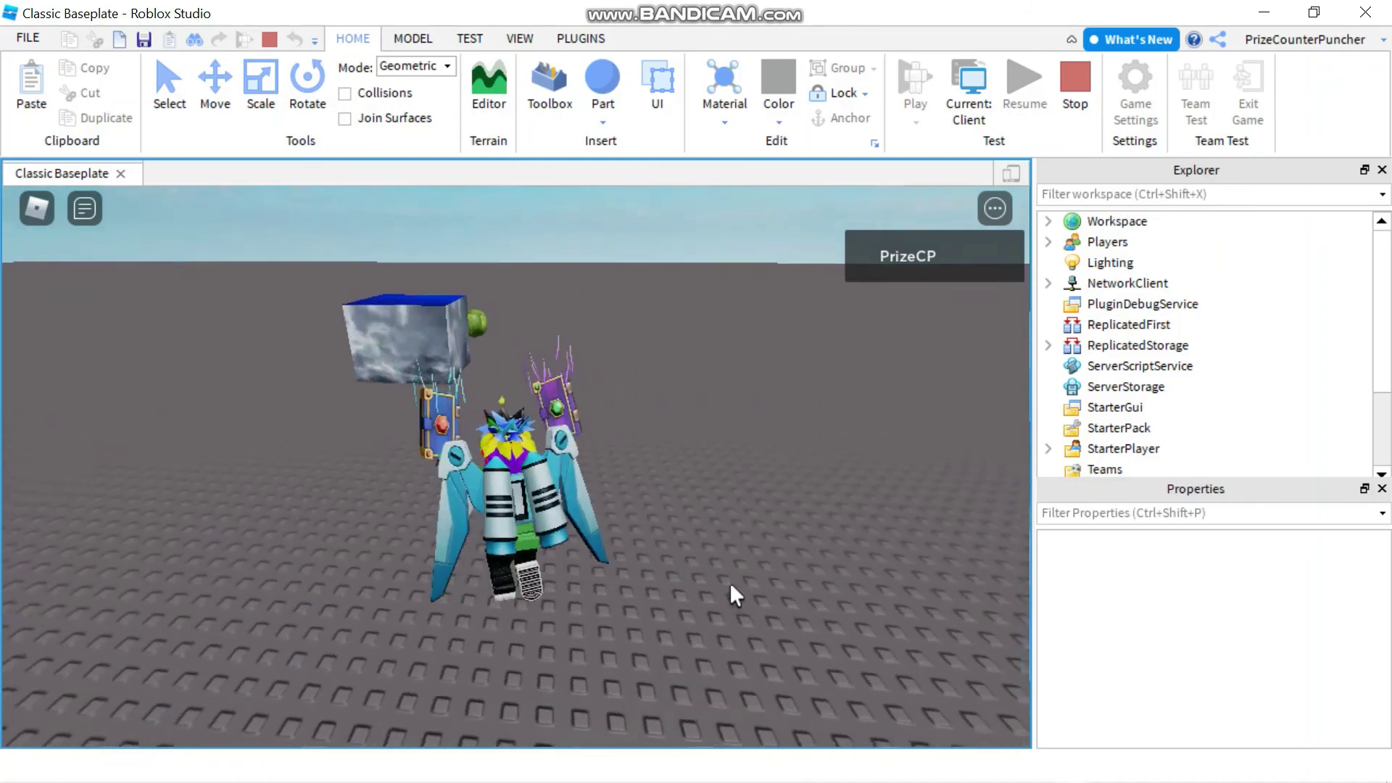
pyautogui.press('w')
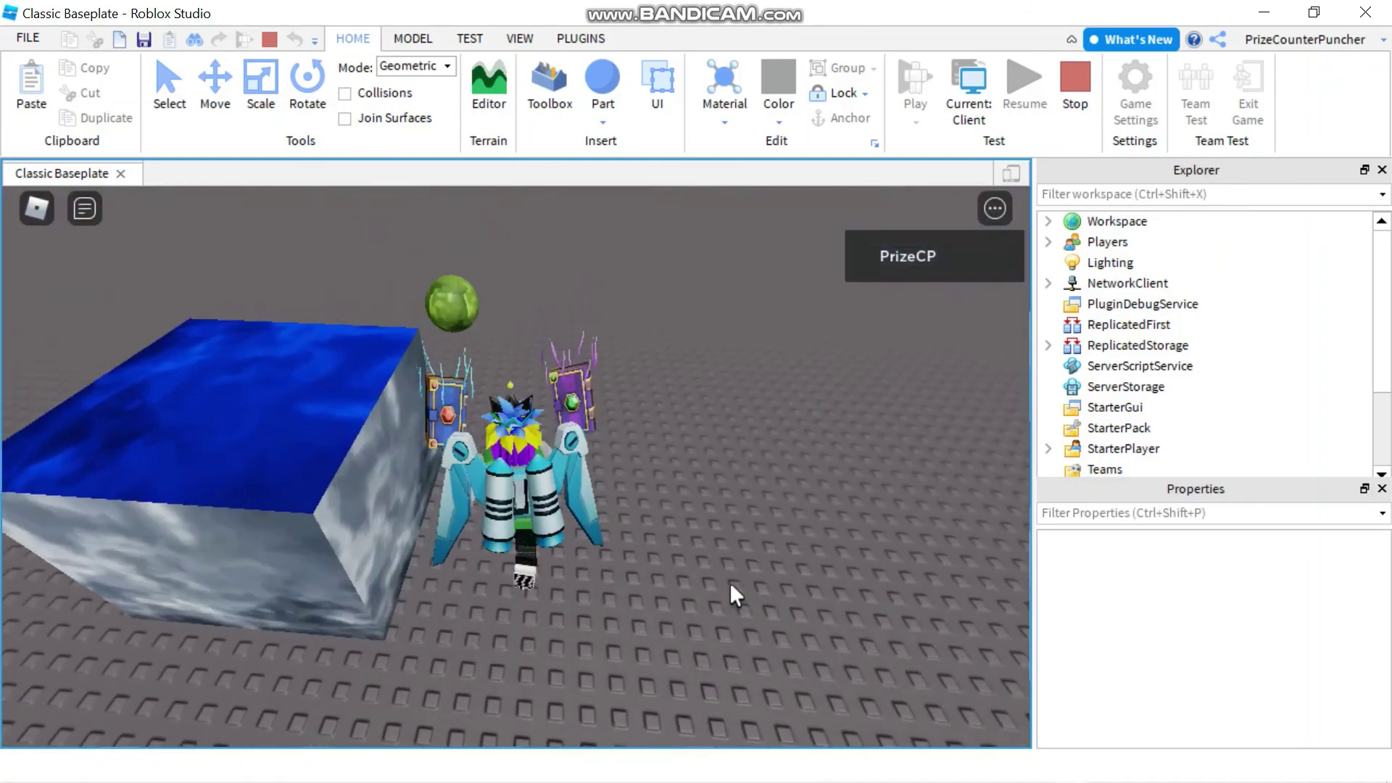
pyautogui.press('Right')
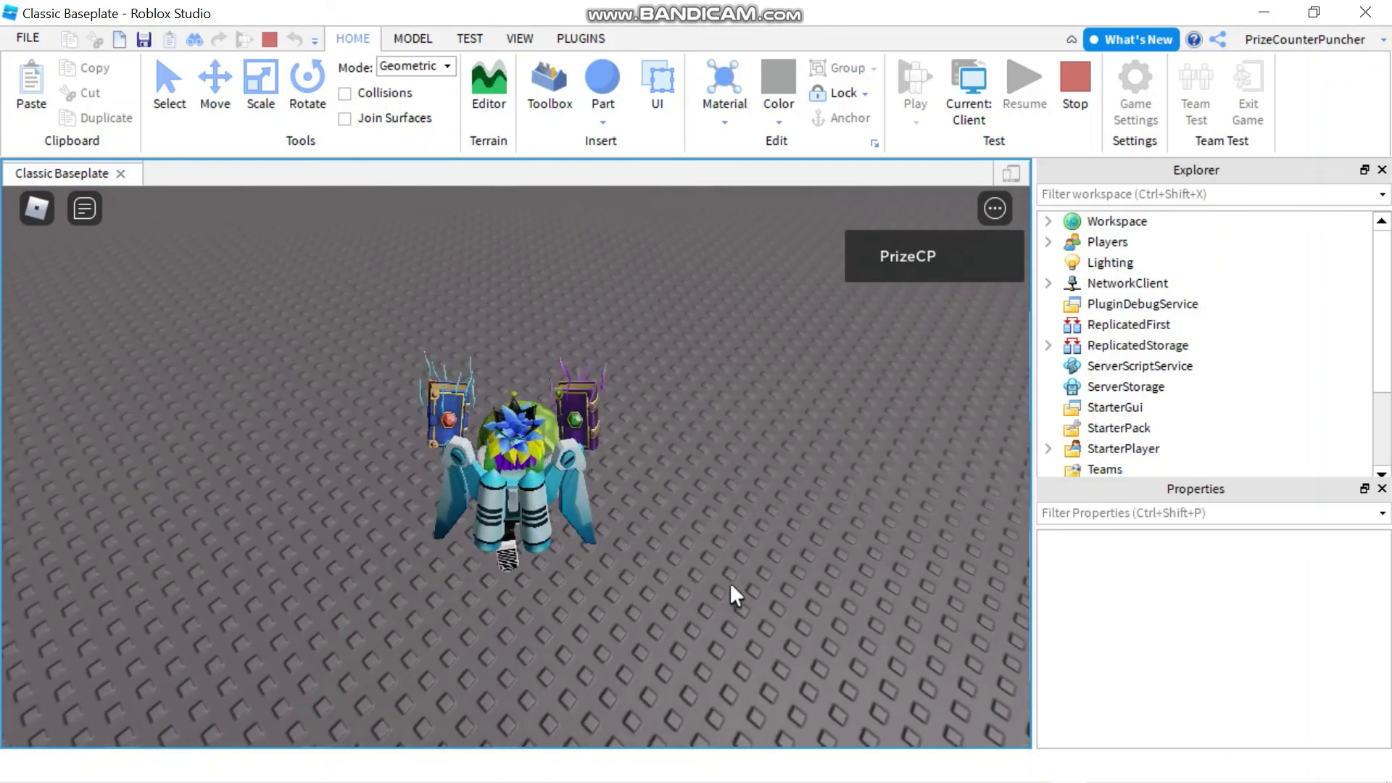
pyautogui.press('Right')
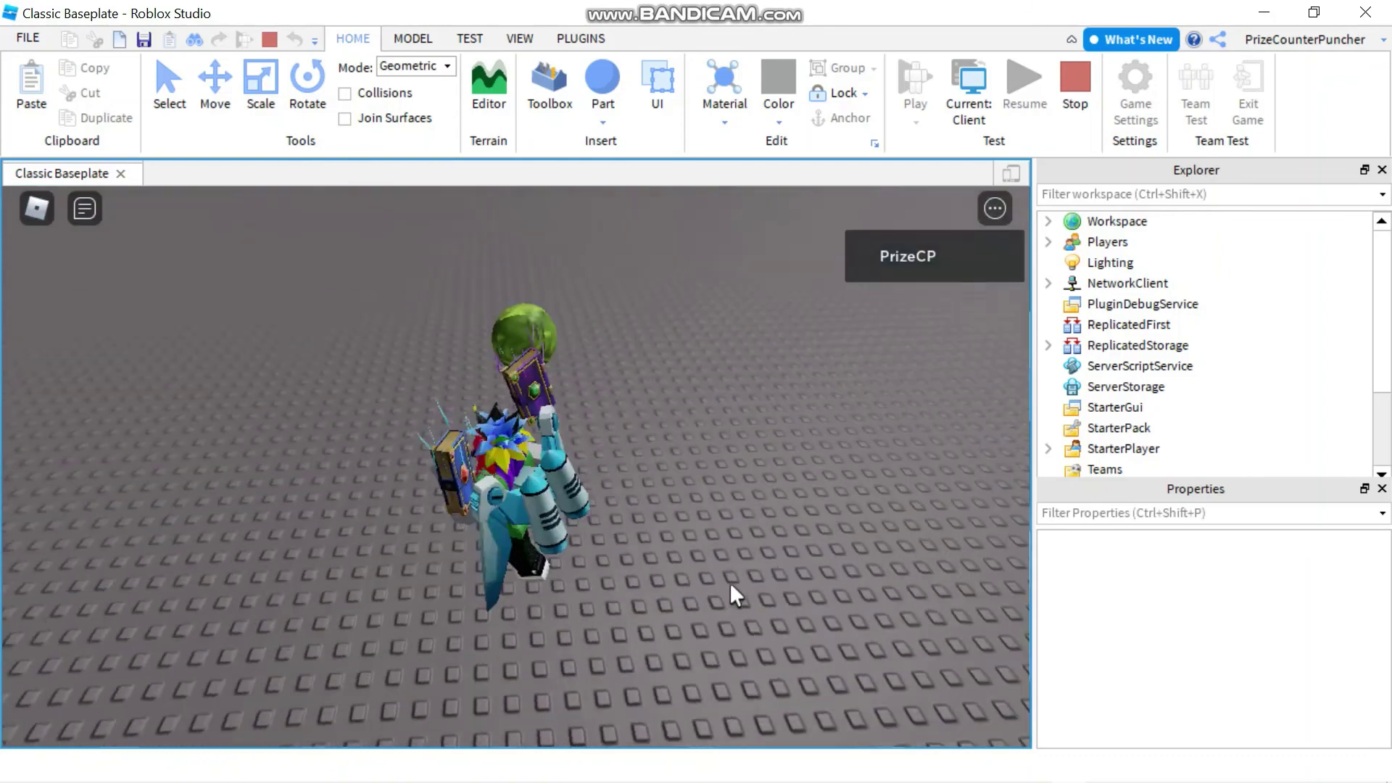
pyautogui.press('Right')
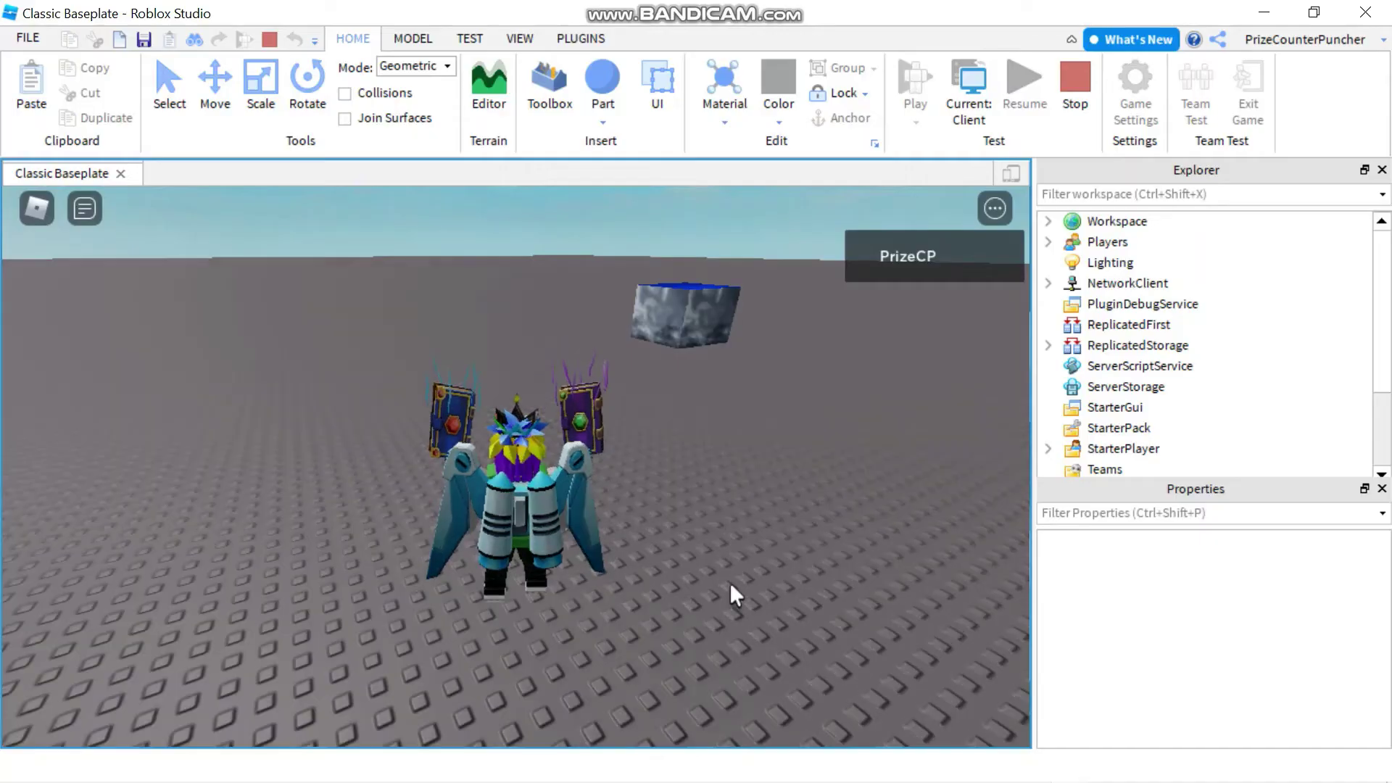
# Walk to the blue-topped cube, jump onto it, and tilt the camera to a low side view.
pyautogui.press('w')
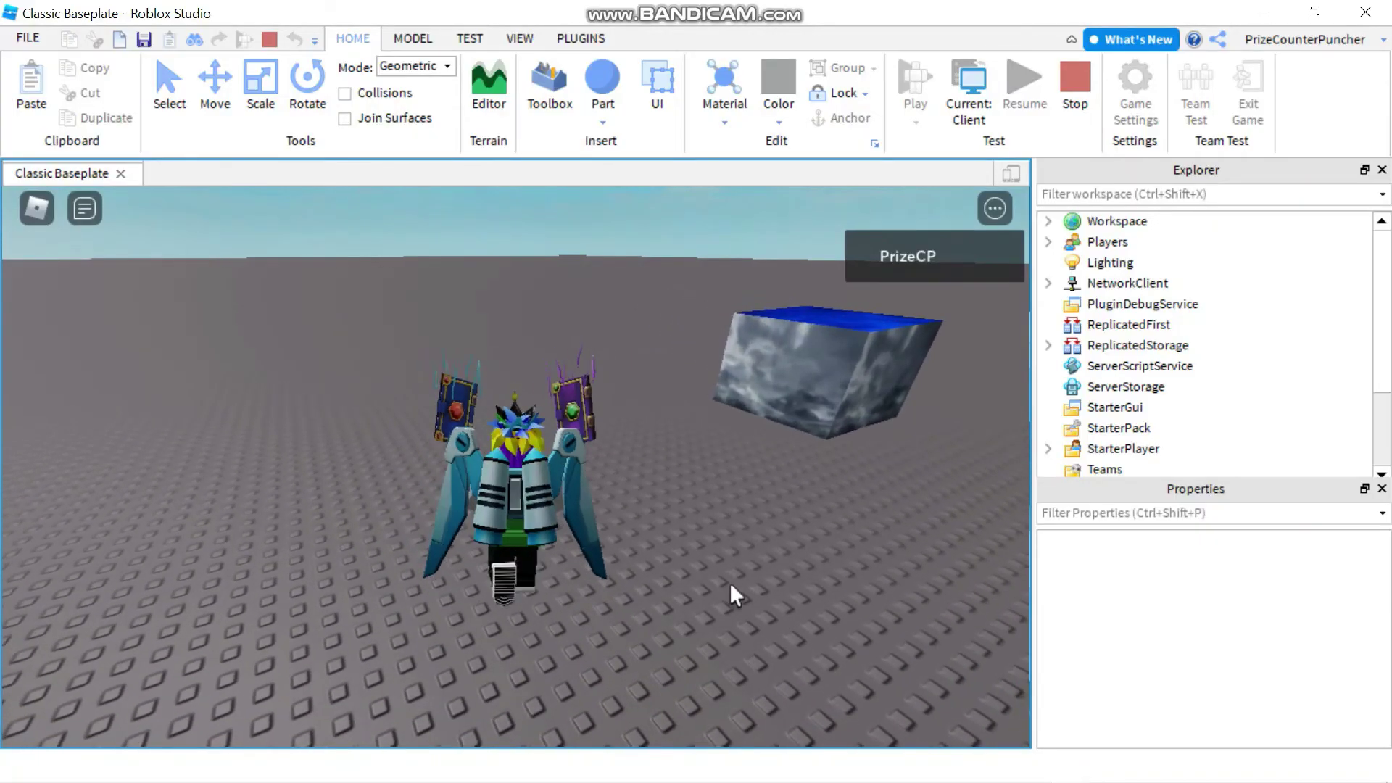
pyautogui.press('d')
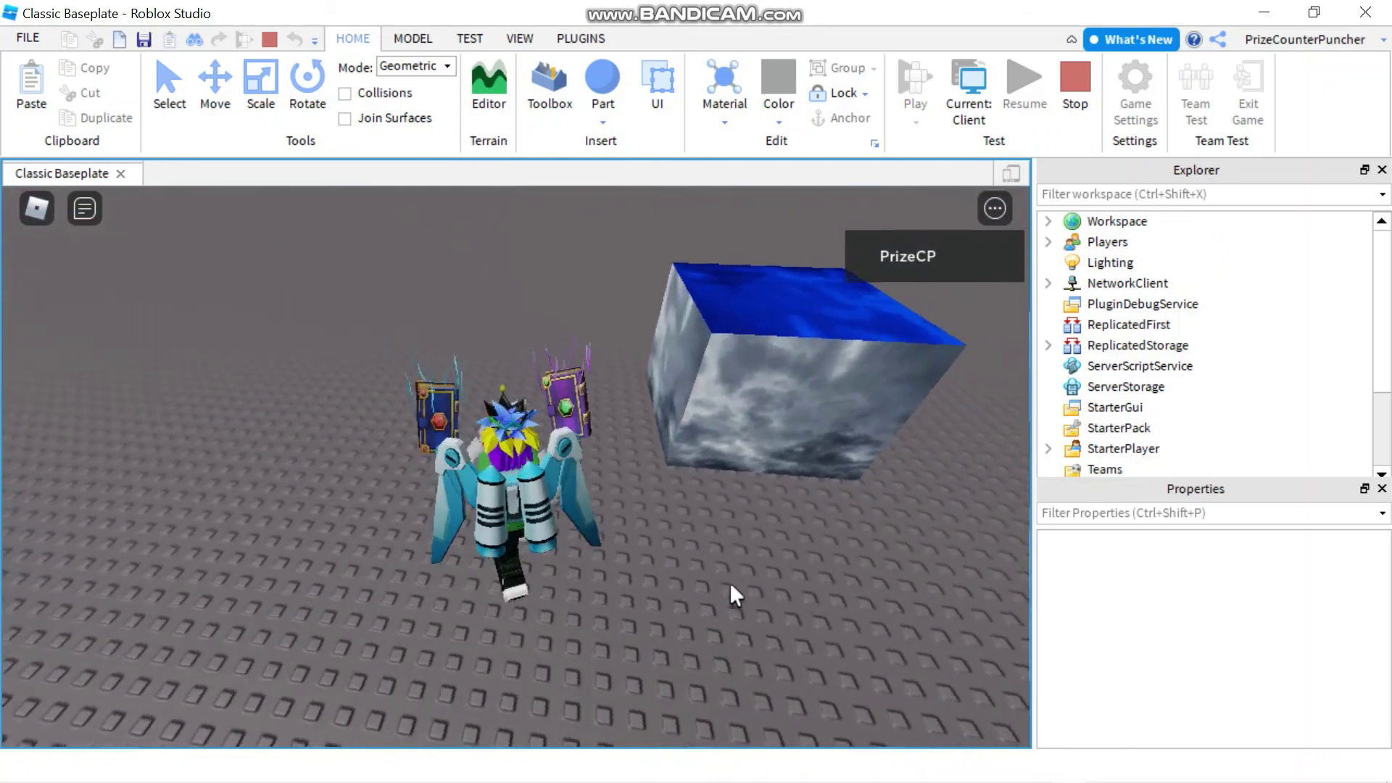
pyautogui.press('w')
pyautogui.press('space')
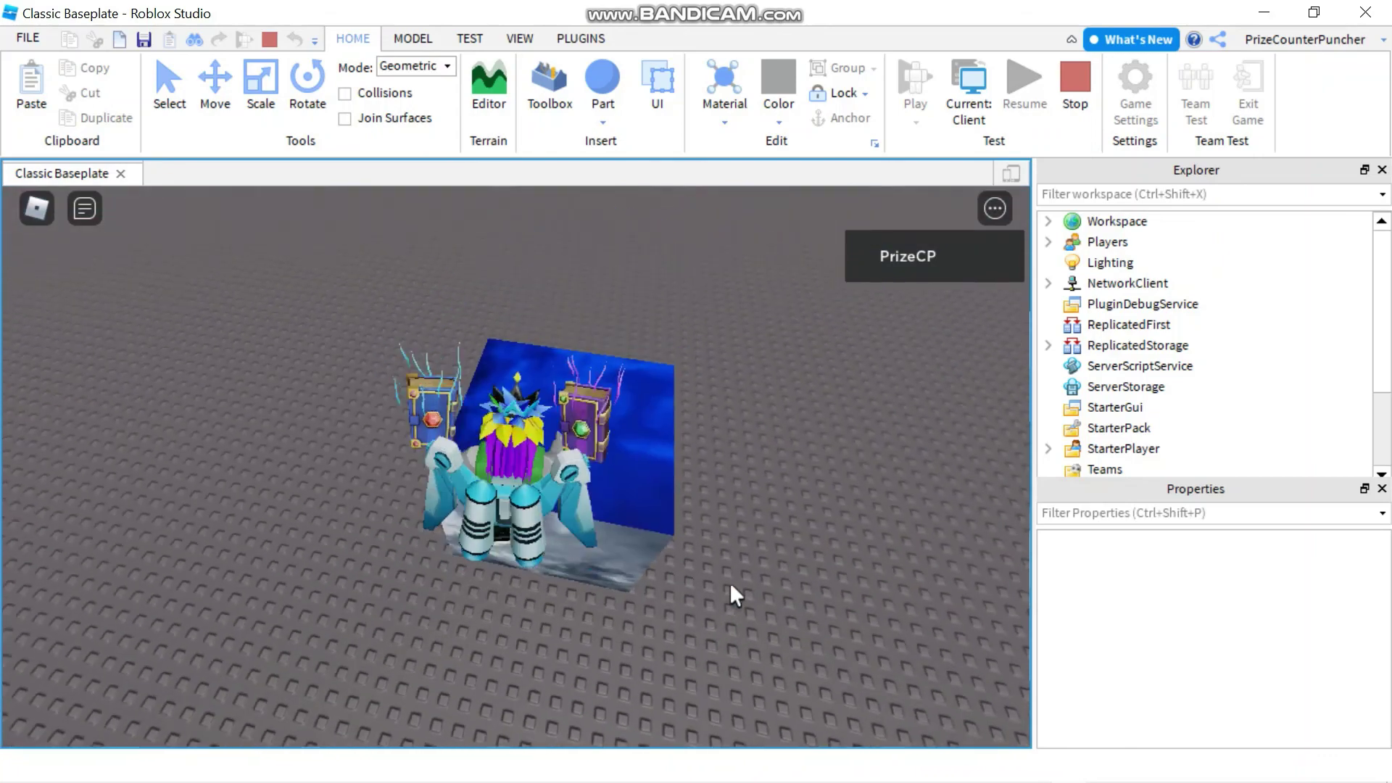
pyautogui.moveTo(730, 582); pyautogui.dragTo(729, 581, button='right')
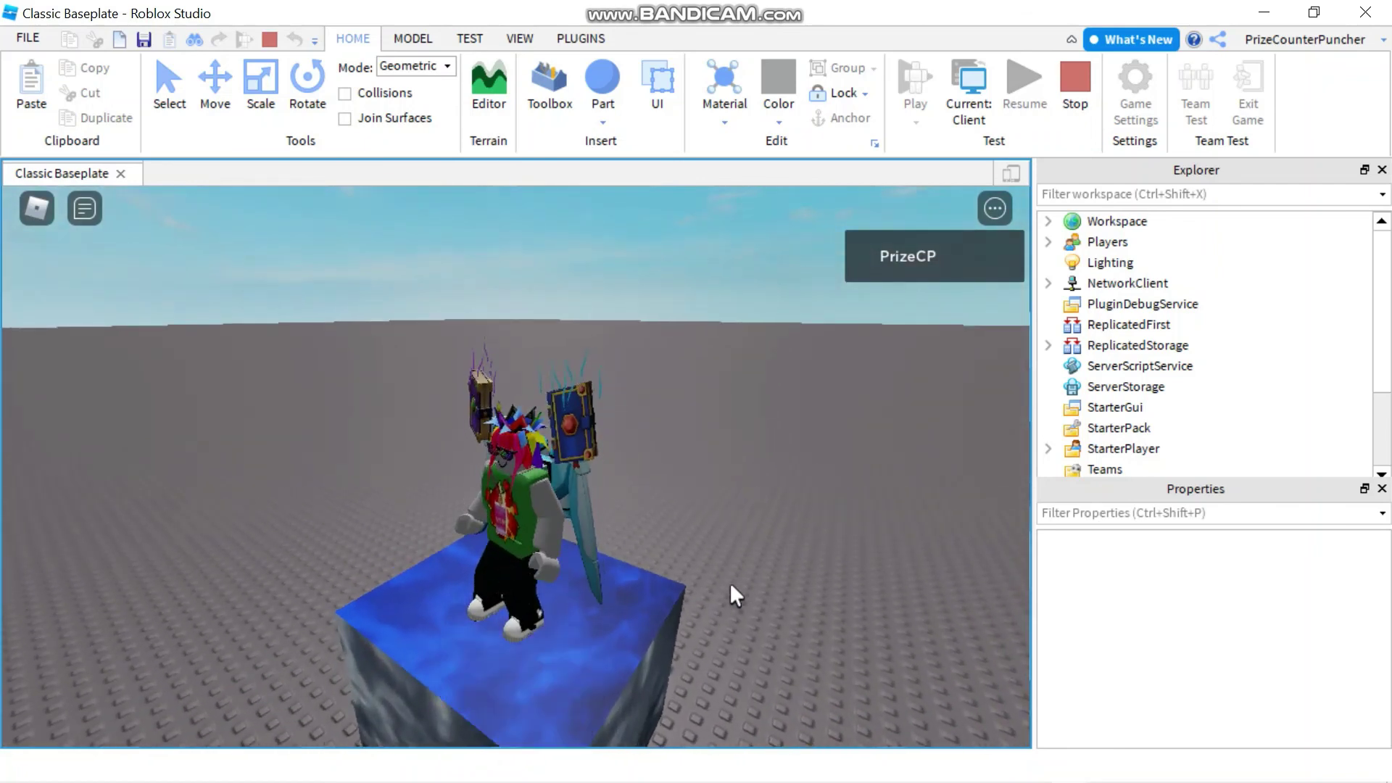